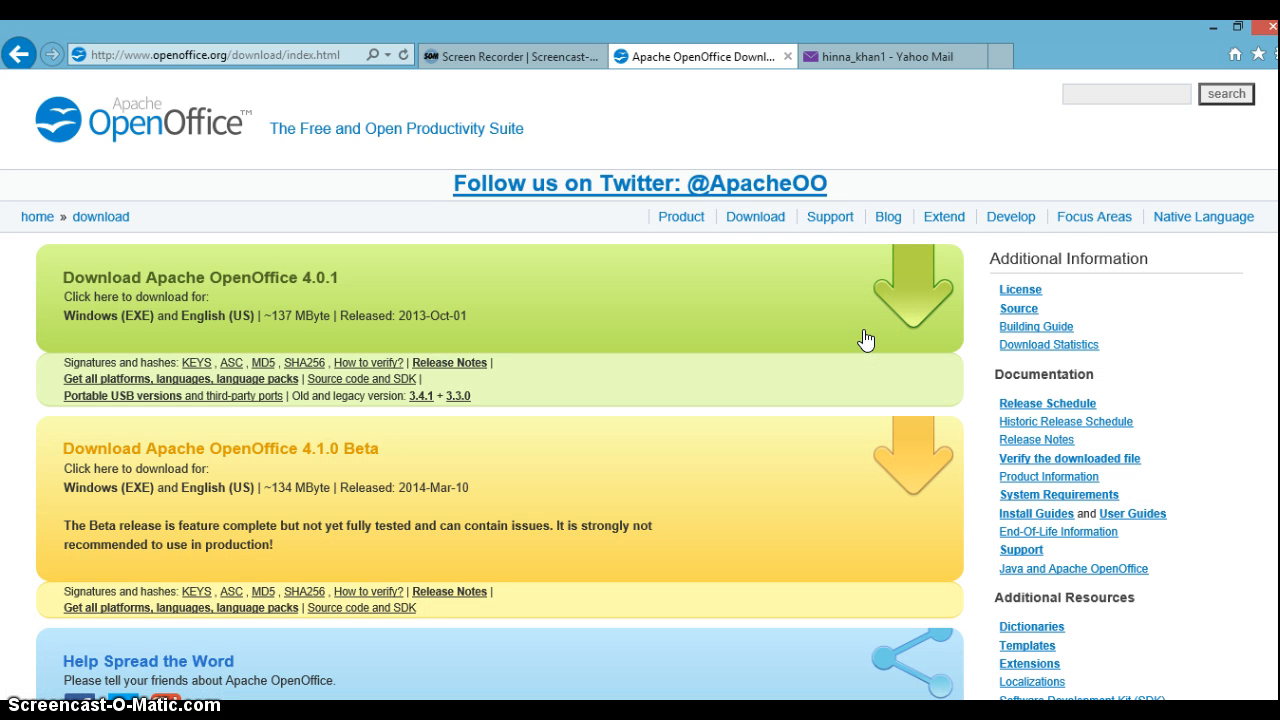
Leave the browser, switch to OpenOffice and create a new spreadsheet
click(1213, 27)
click(35, 350)
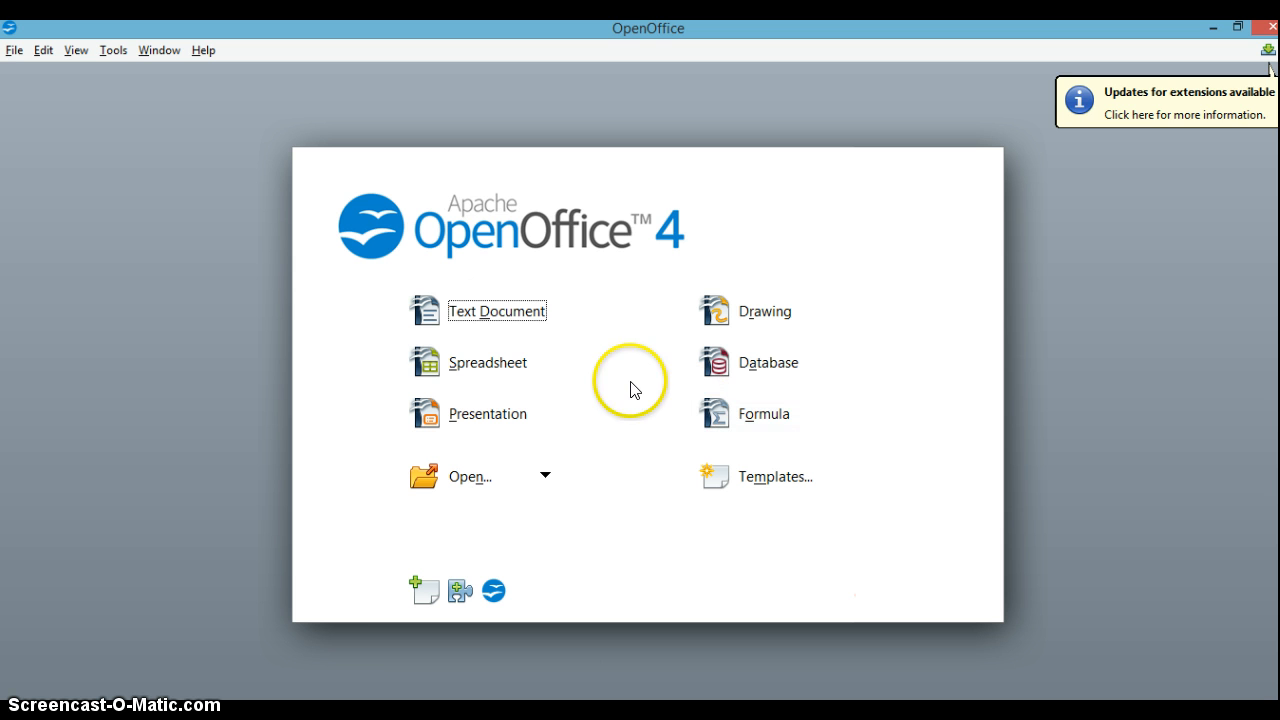
click(493, 364)
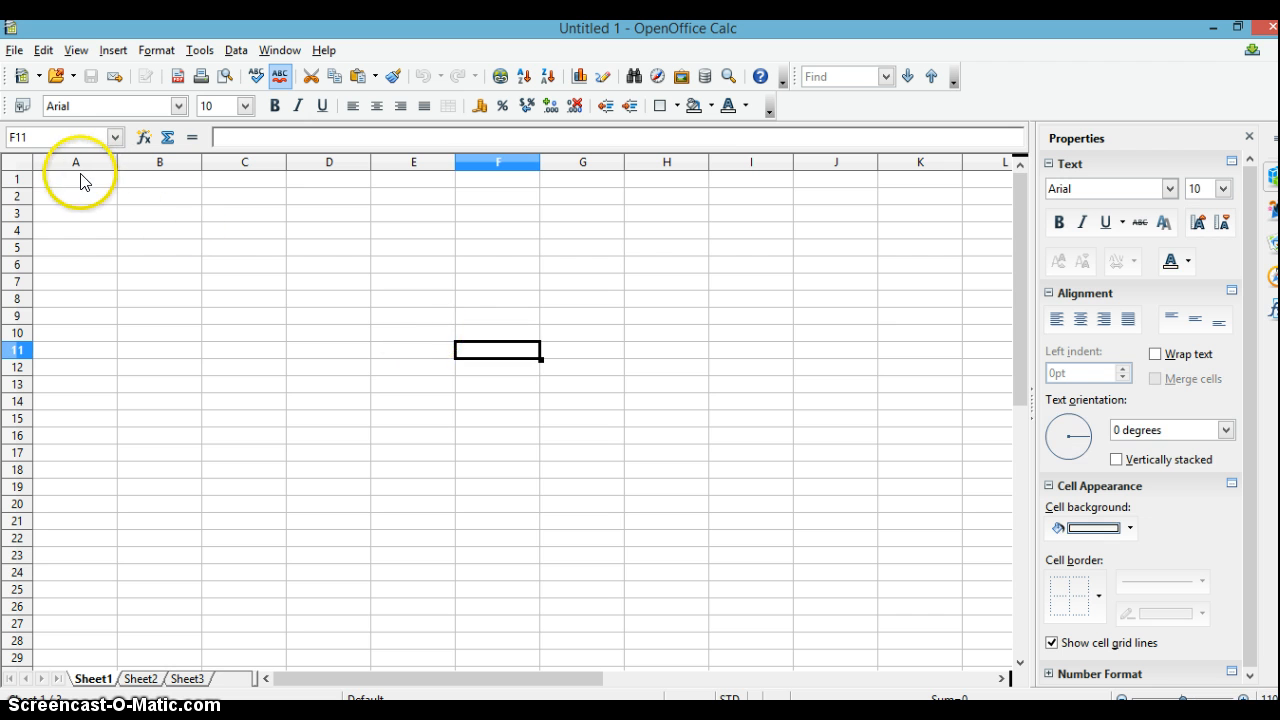
Enter the sheet title in cell A1: the owner's first name in possessive form followed by "Movie Crazw"
click(81, 181)
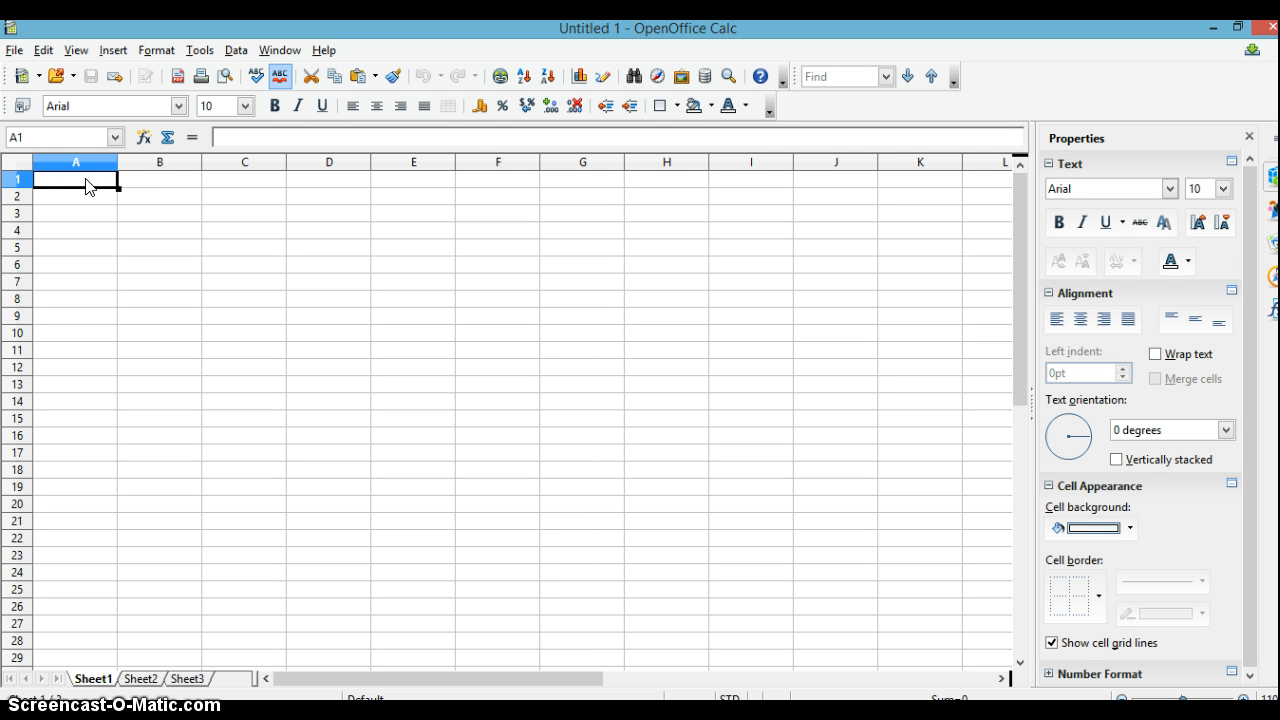
double_click(88, 185)
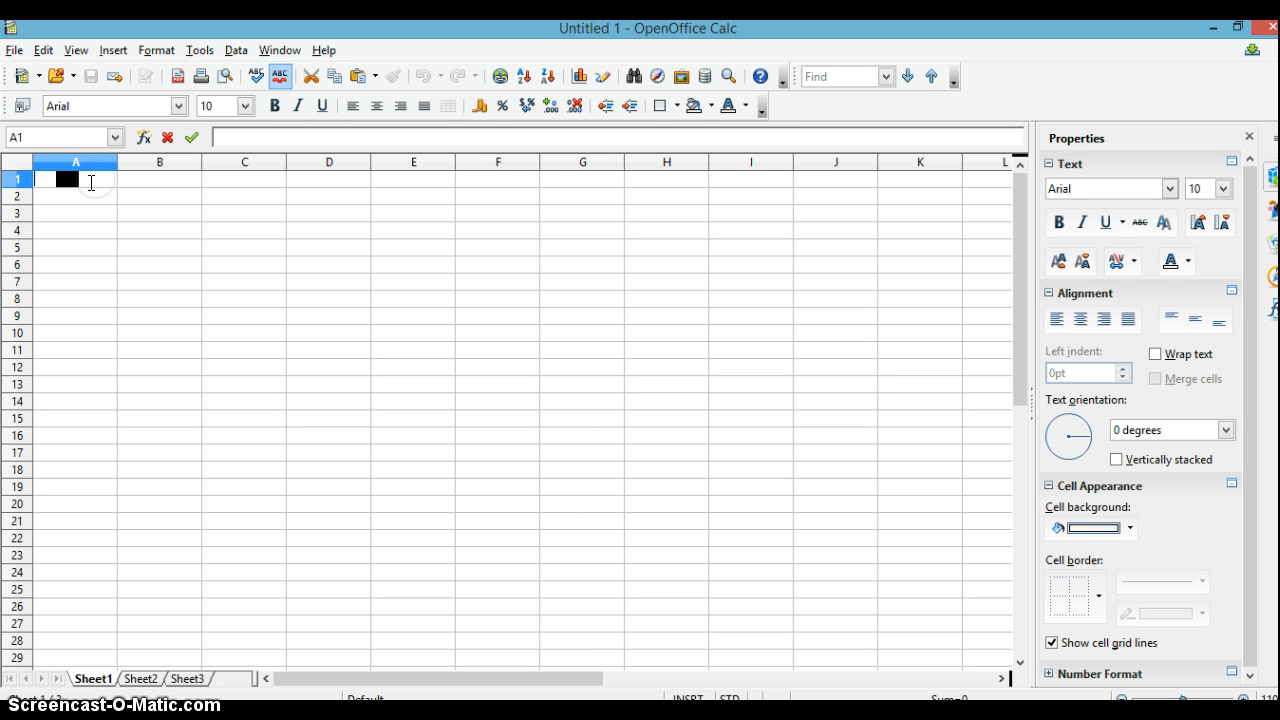
click(94, 200)
double_click(92, 183)
click(90, 179)
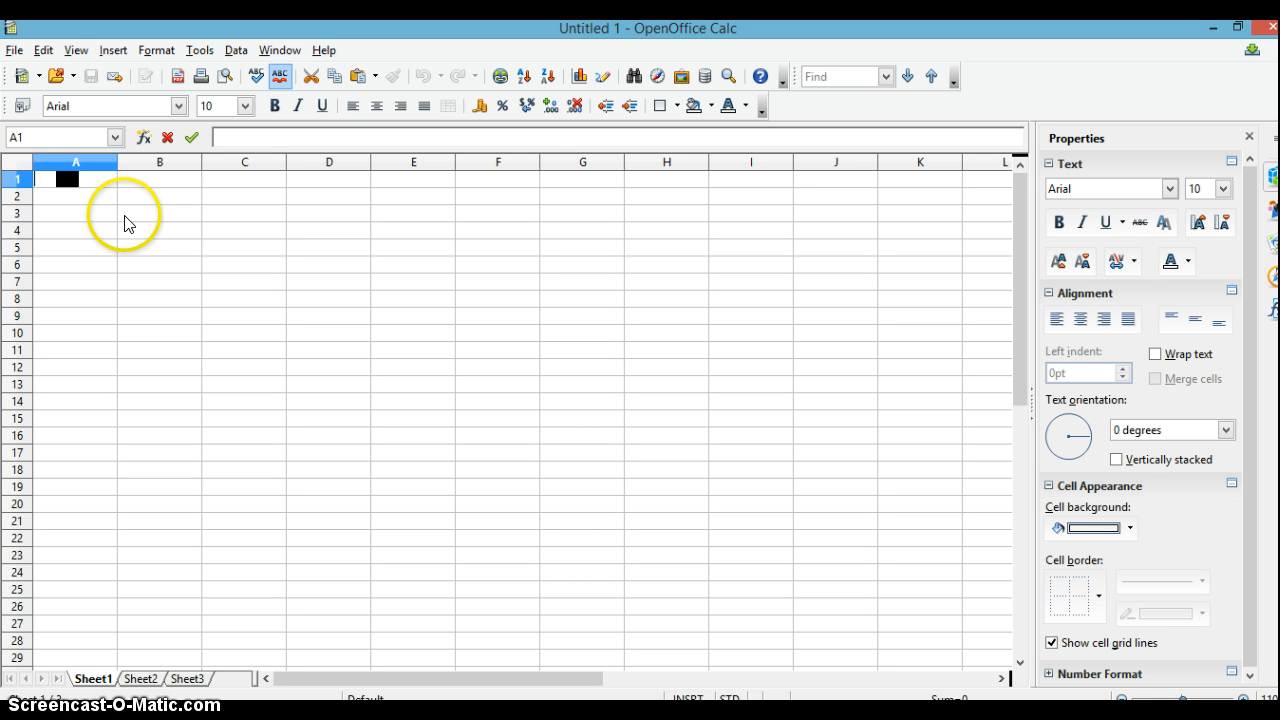
text(Hinna's )
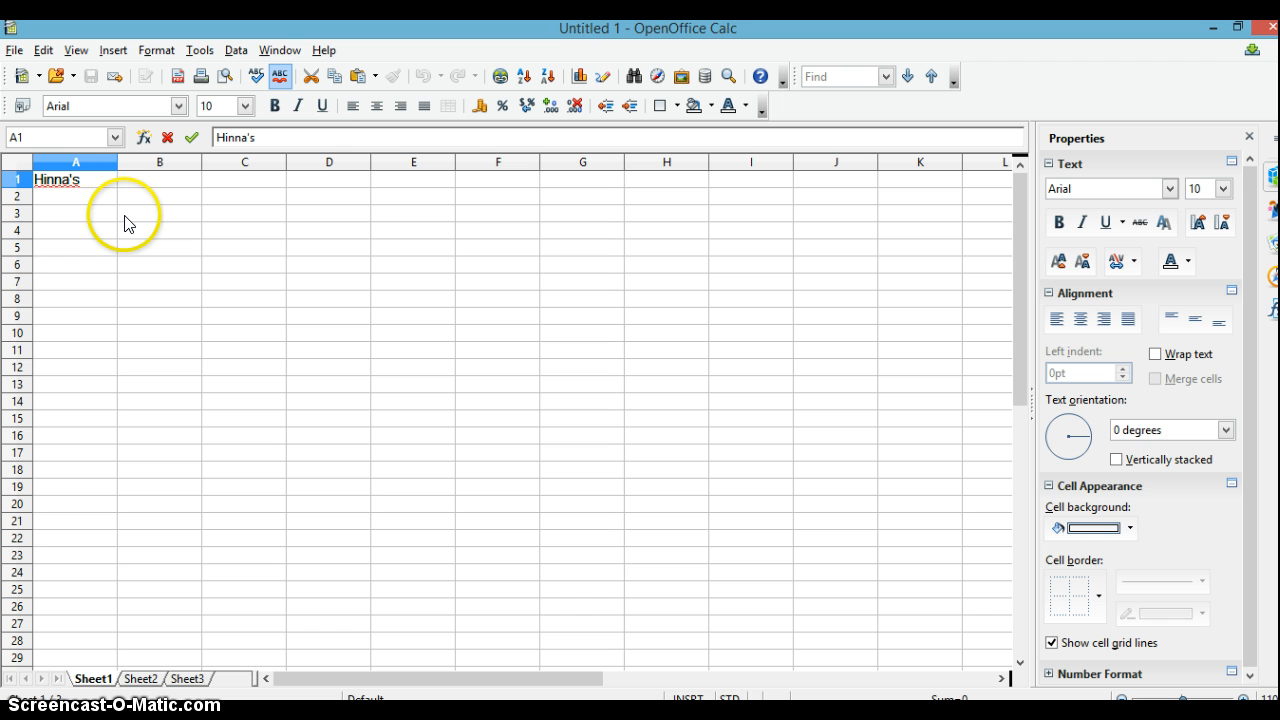
text(Movie Crazw)
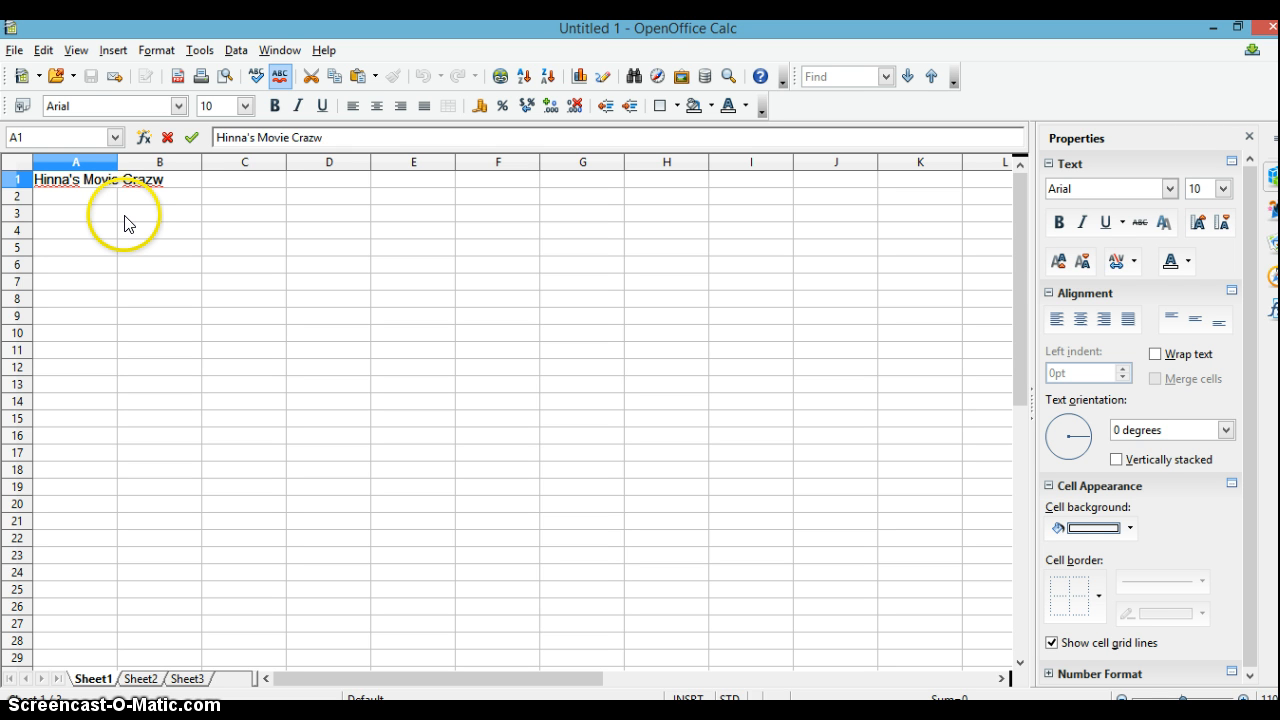
key(Return)
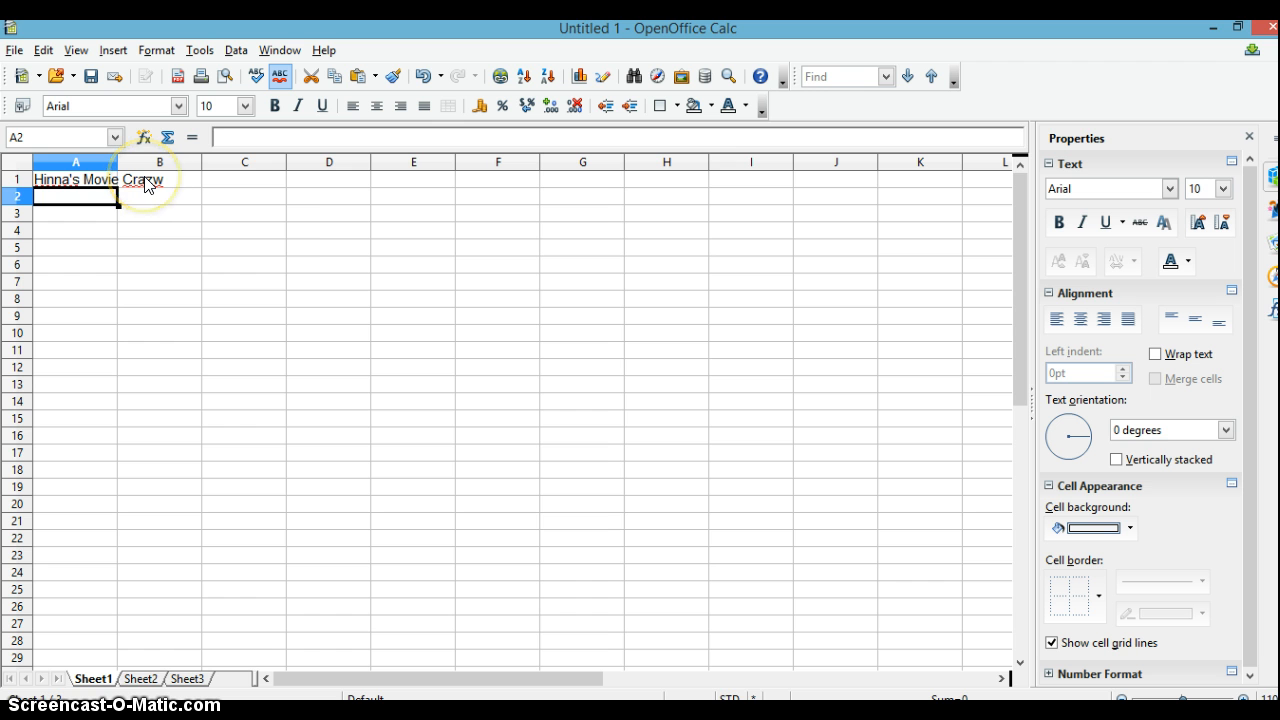
Correct the misspelled word "Crazw" in the A1 title to the spelling suggestion "Craze"
click(145, 178)
right_click(145, 180)
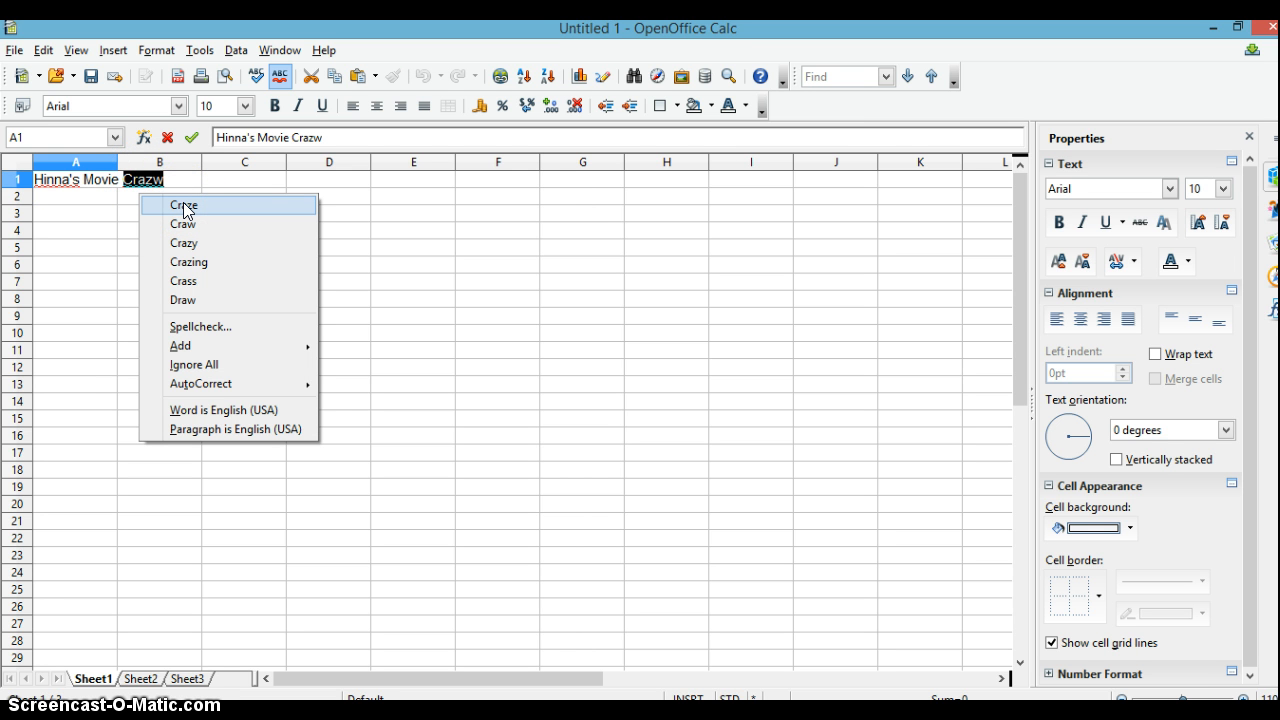
click(183, 205)
click(100, 199)
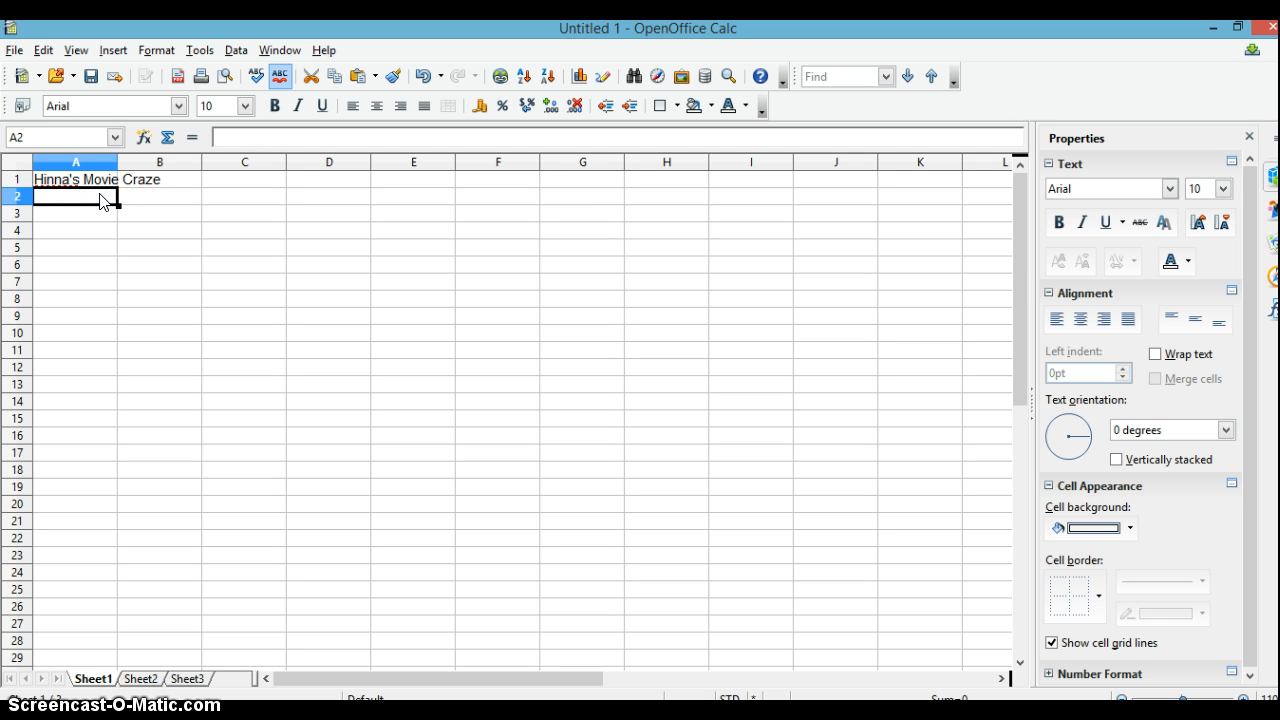
Enter the column headings Date, Title, Price and Income in cells A2 to D2
text(Date)
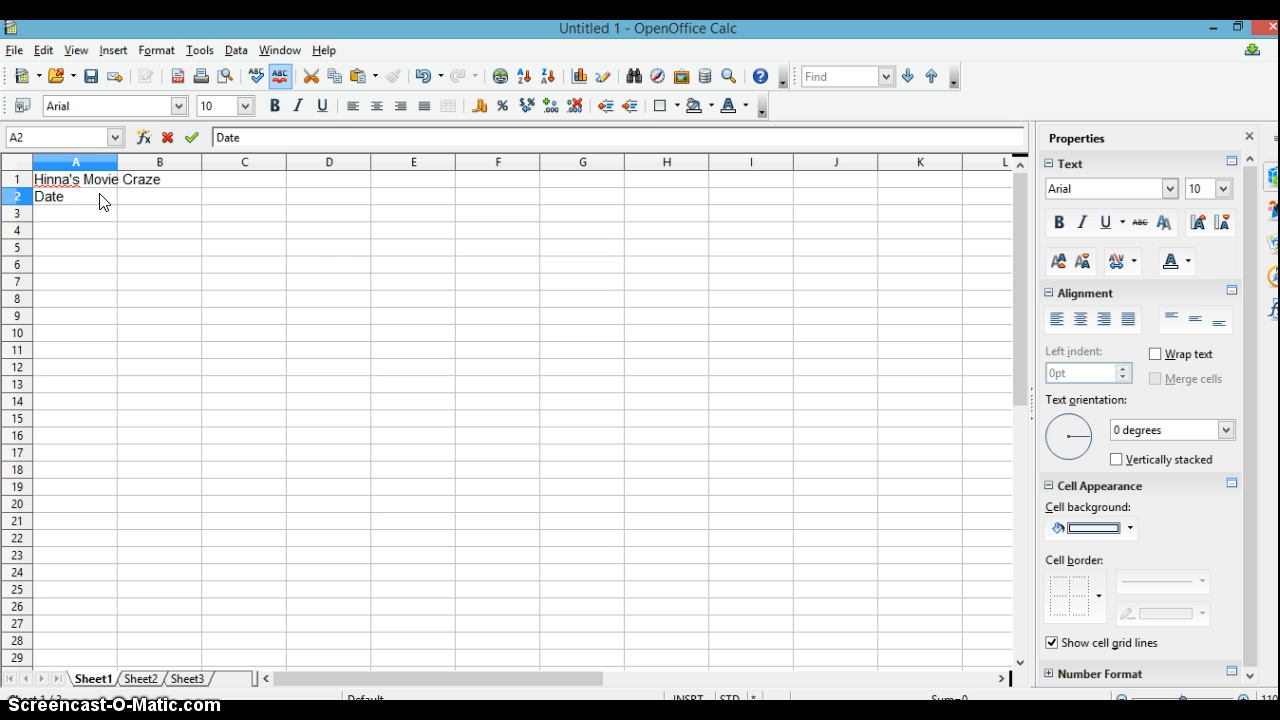
key(Tab)
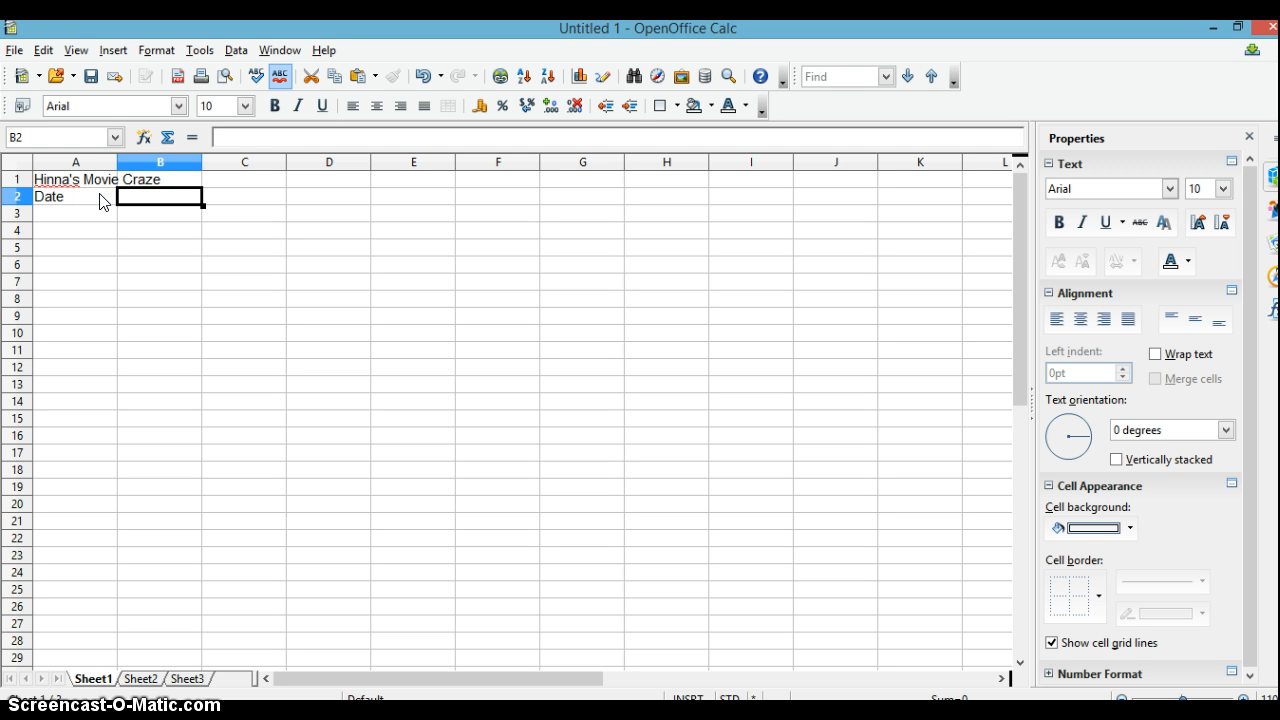
text(Tti)
key(BackSpace)
key(BackSpace)
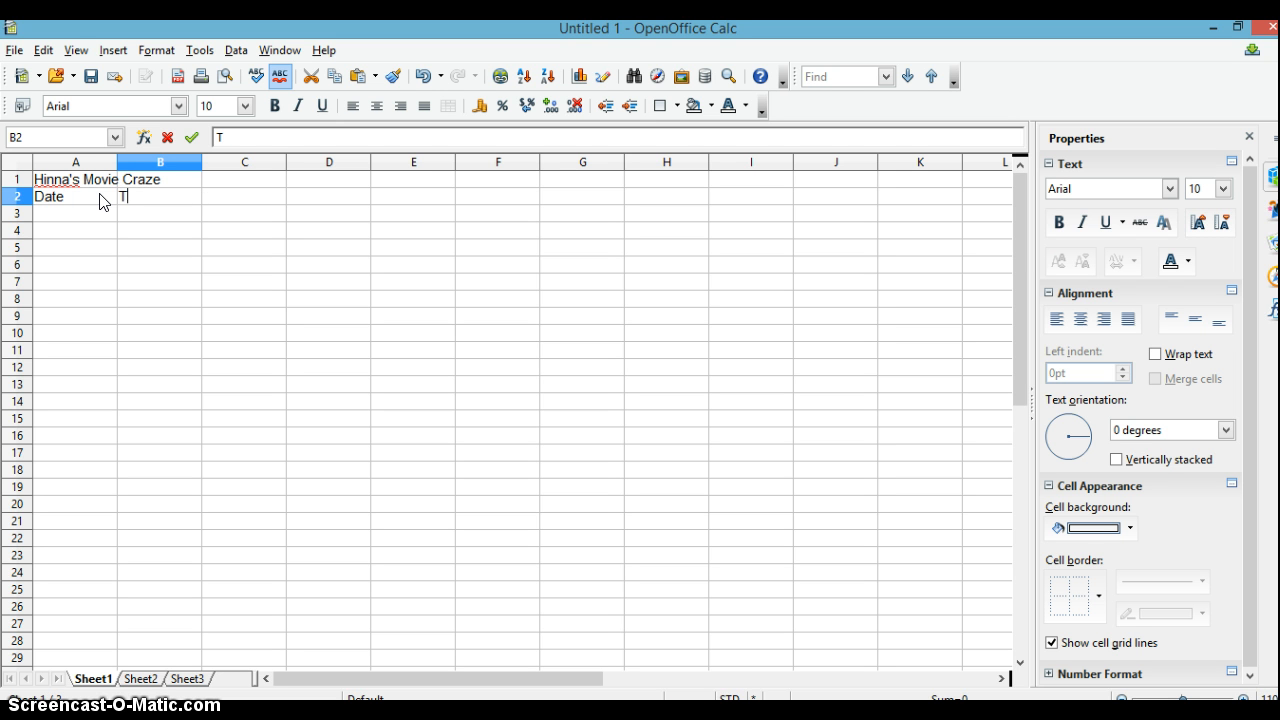
text(itle)
key(Tab)
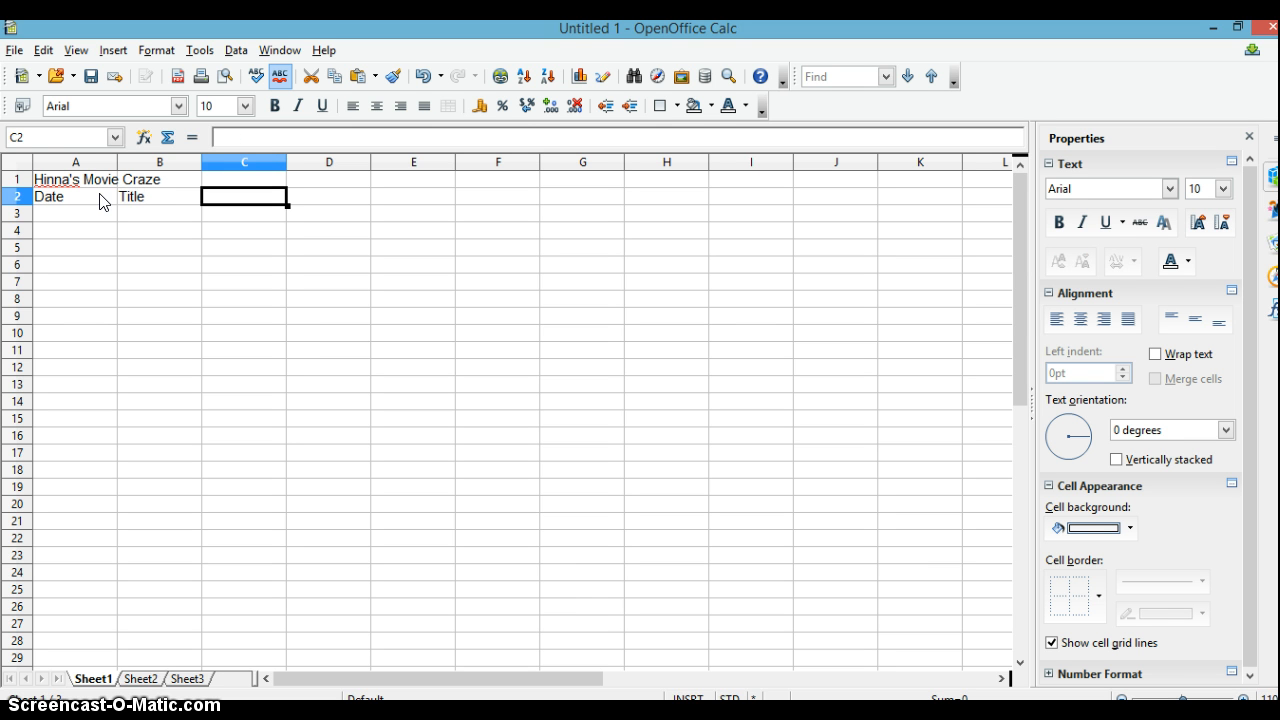
text(Price)
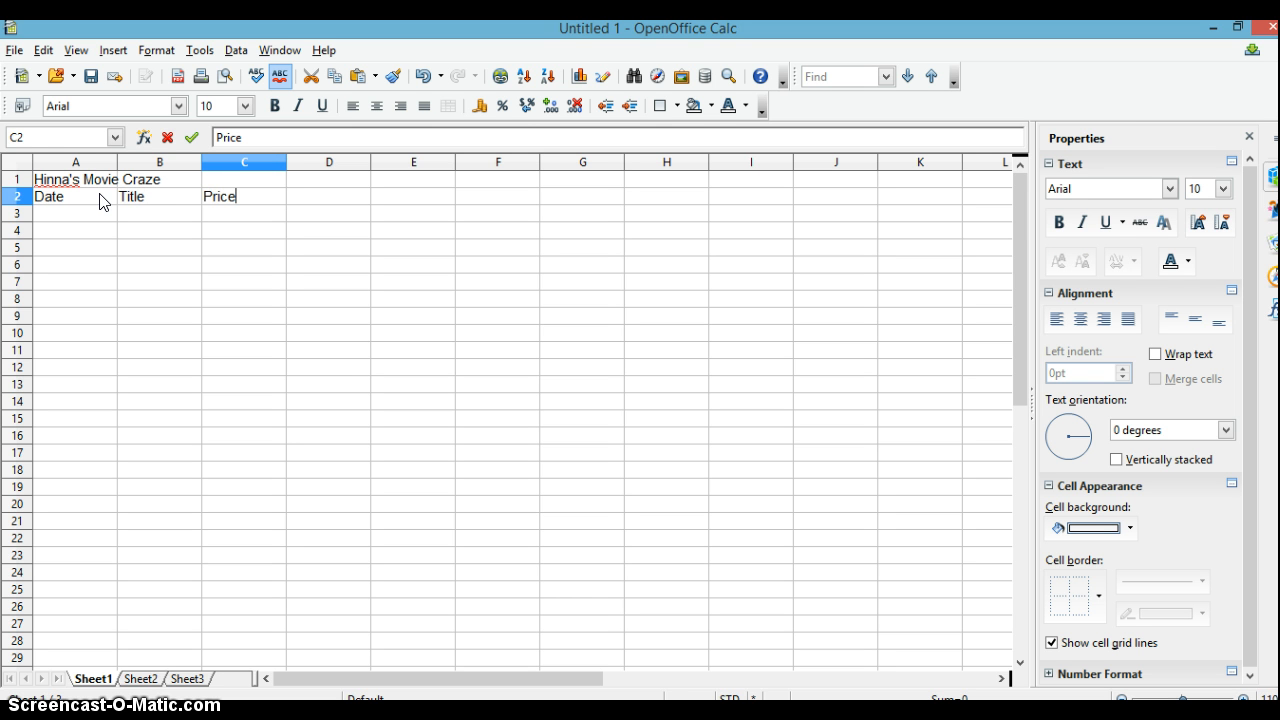
key(Tab)
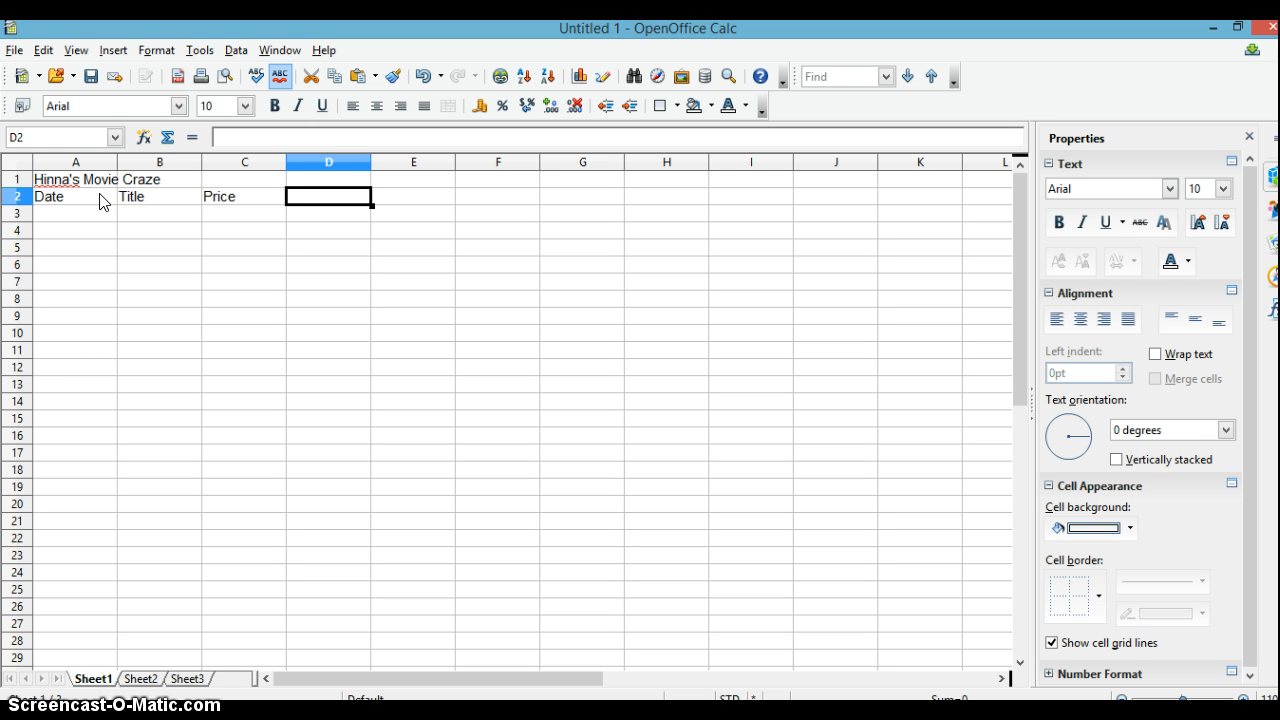
text(Income)
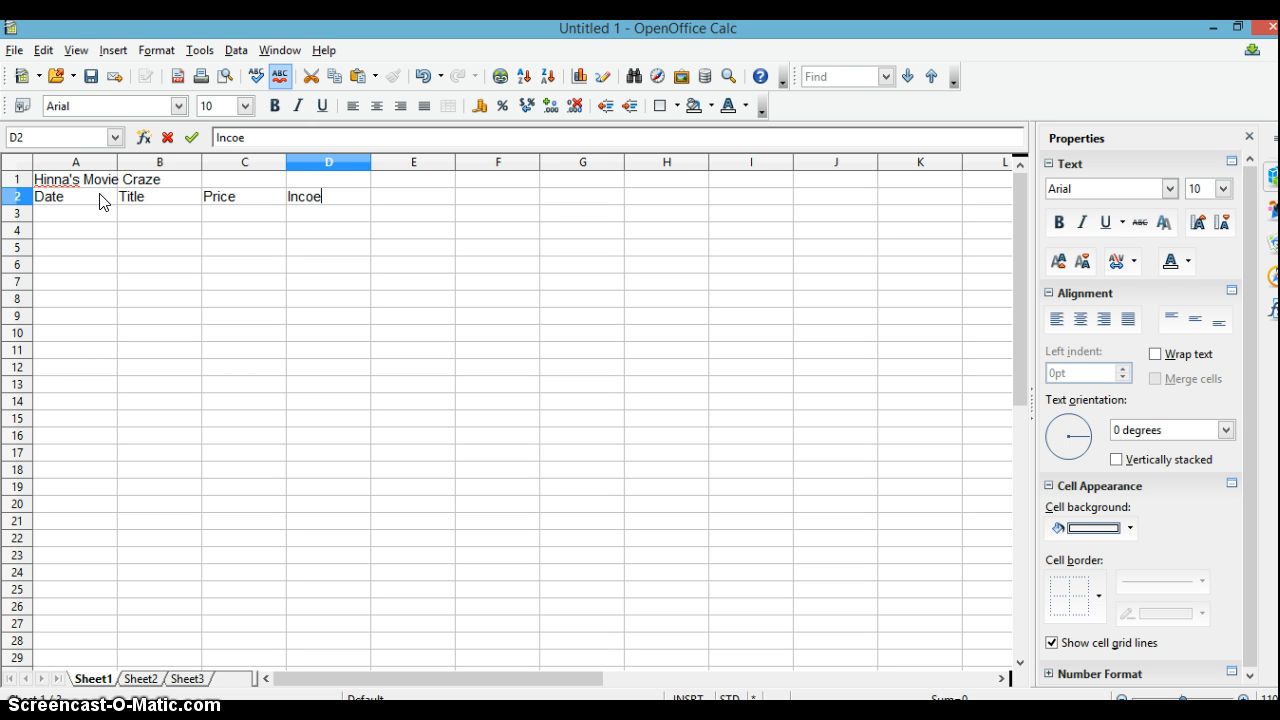
key(Return)
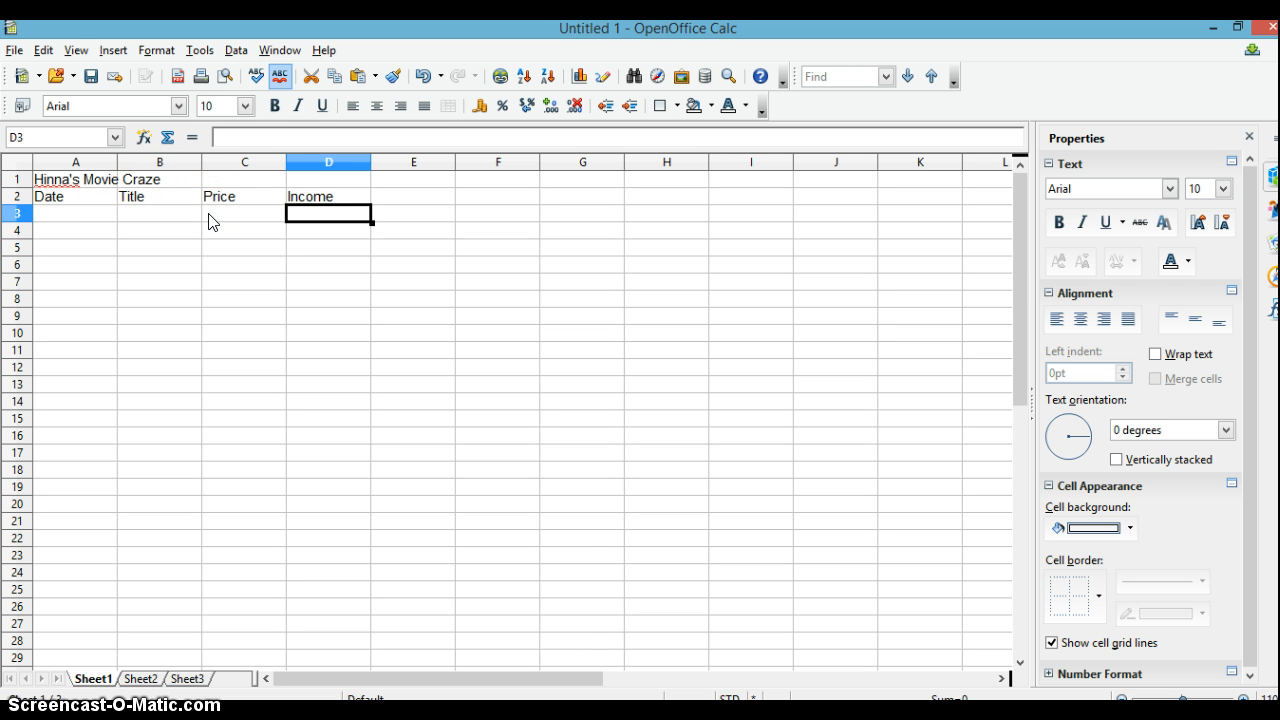
Insert an entire column between the Price and Income columns
click(304, 201)
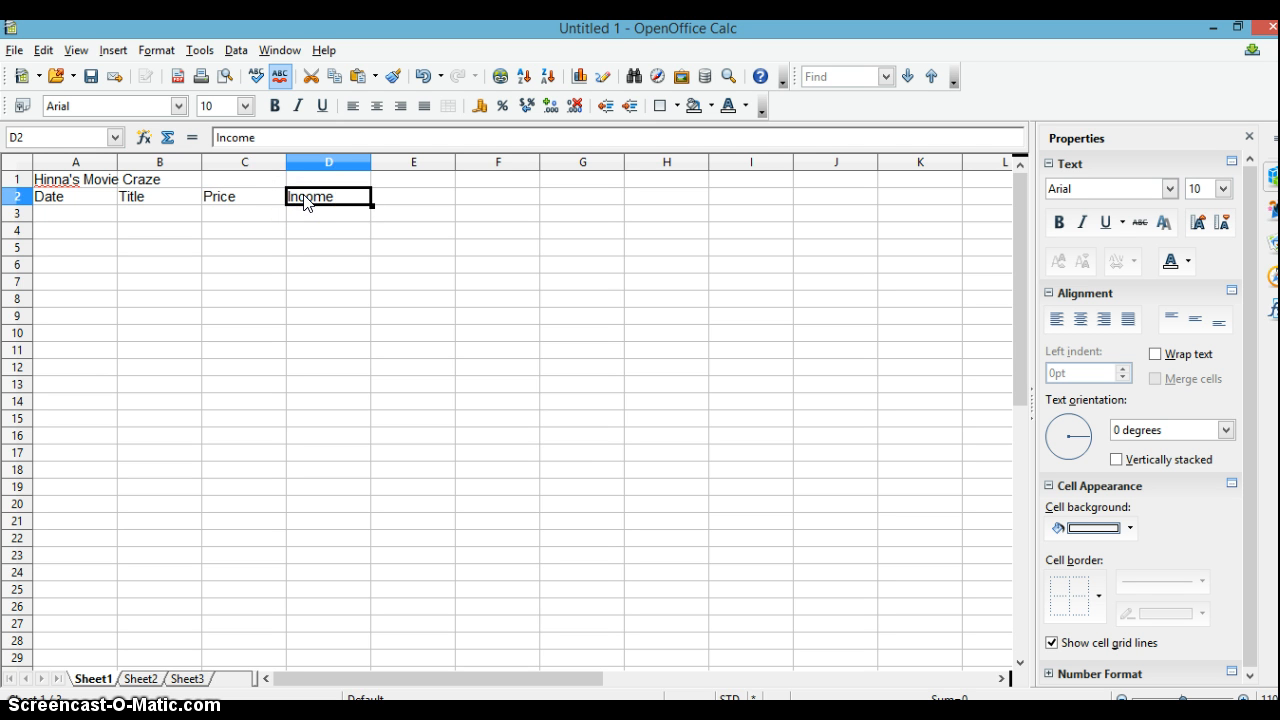
right_click(305, 200)
click(347, 262)
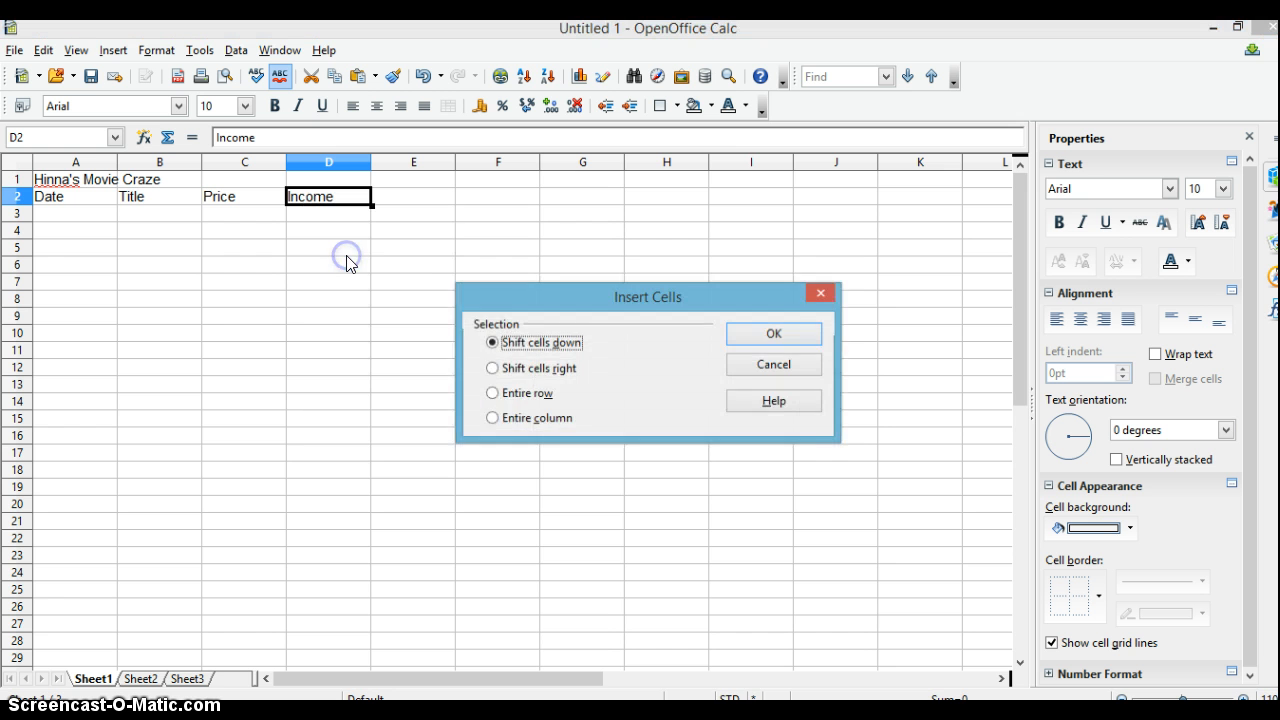
click(493, 418)
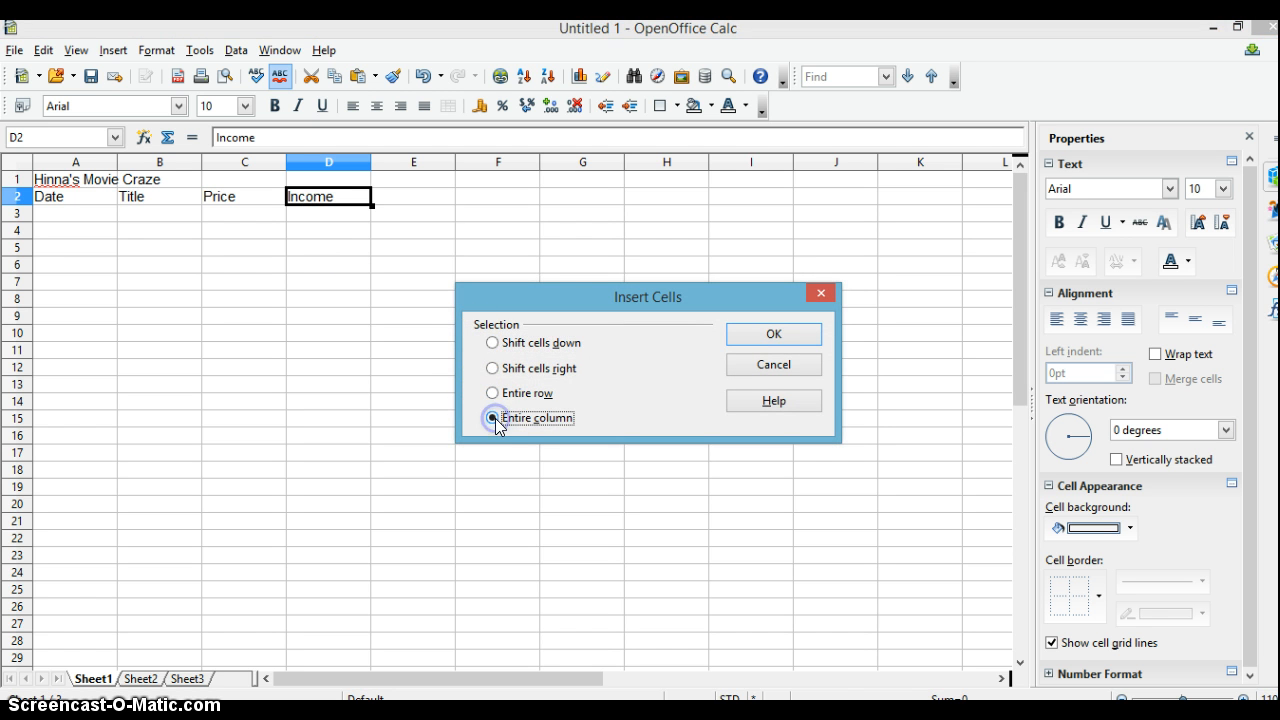
click(773, 334)
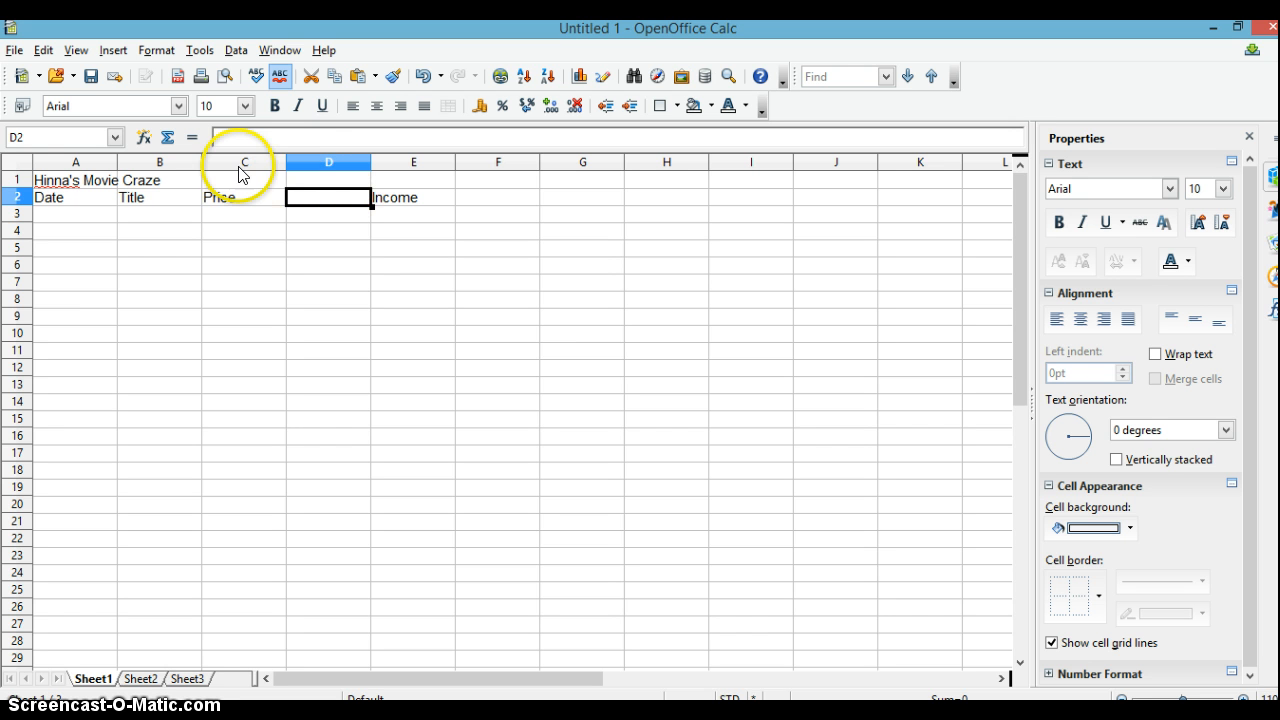
Enter the heading "Quantity" in cell D2 of the empty column before Income
click(337, 201)
double_click(337, 201)
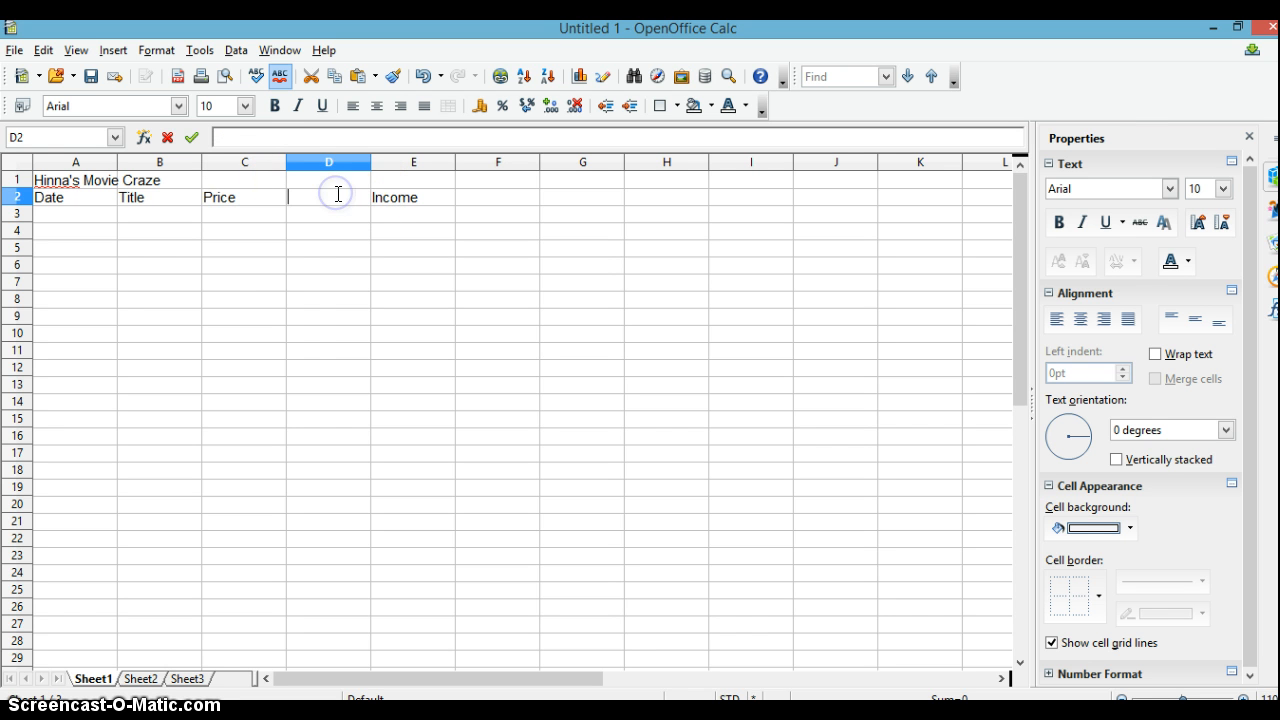
text(Qu)
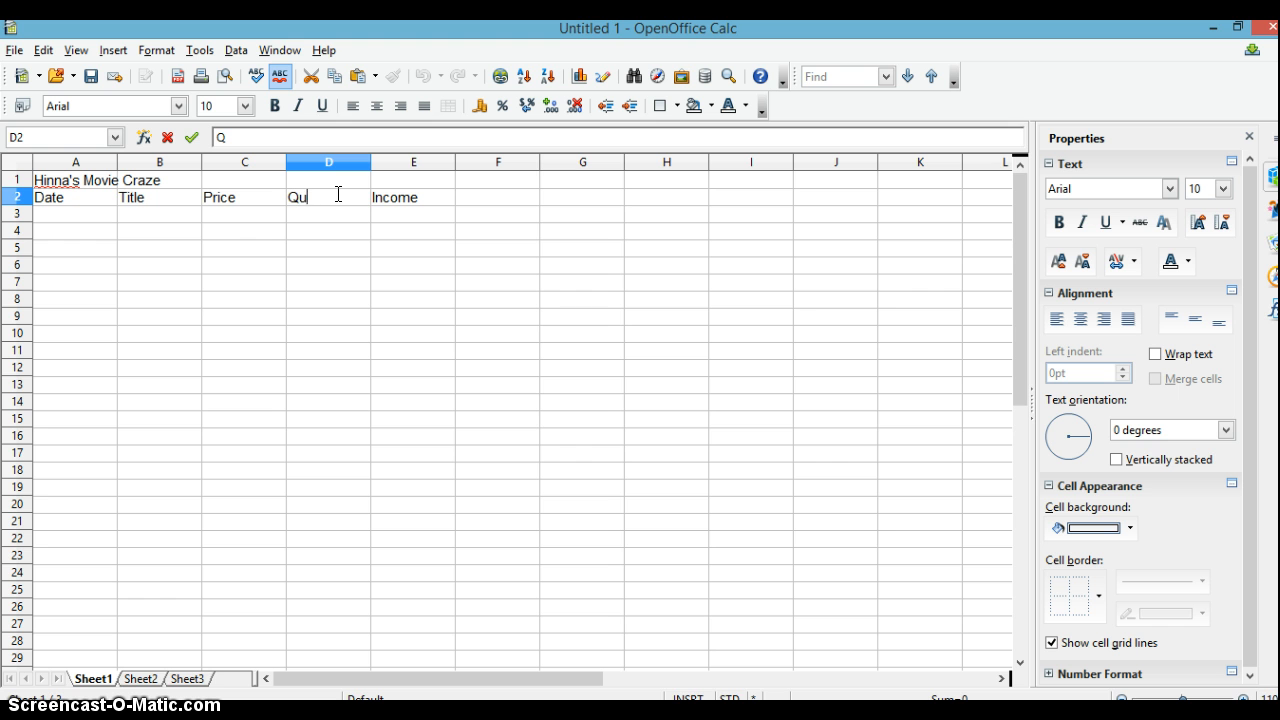
text(antity)
click(86, 219)
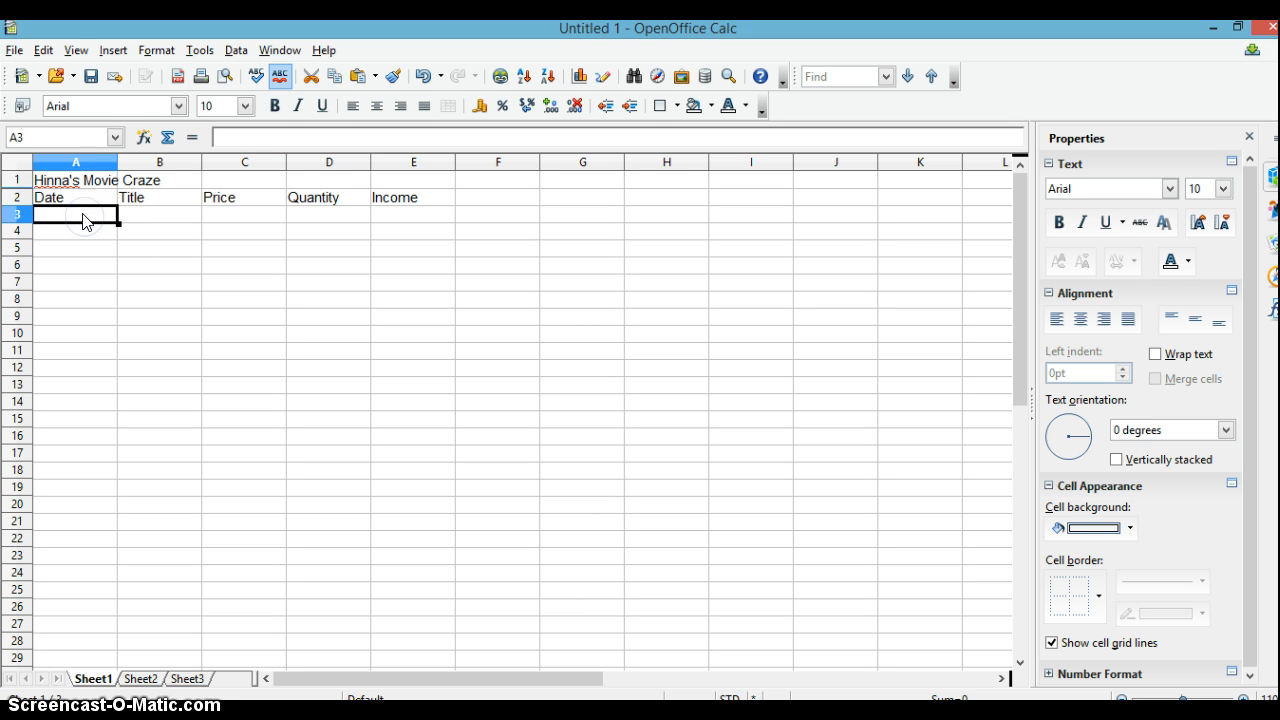
Enter the date "Jan 20 2014" in cell A3 under the Date heading
click(87, 214)
double_click(93, 216)
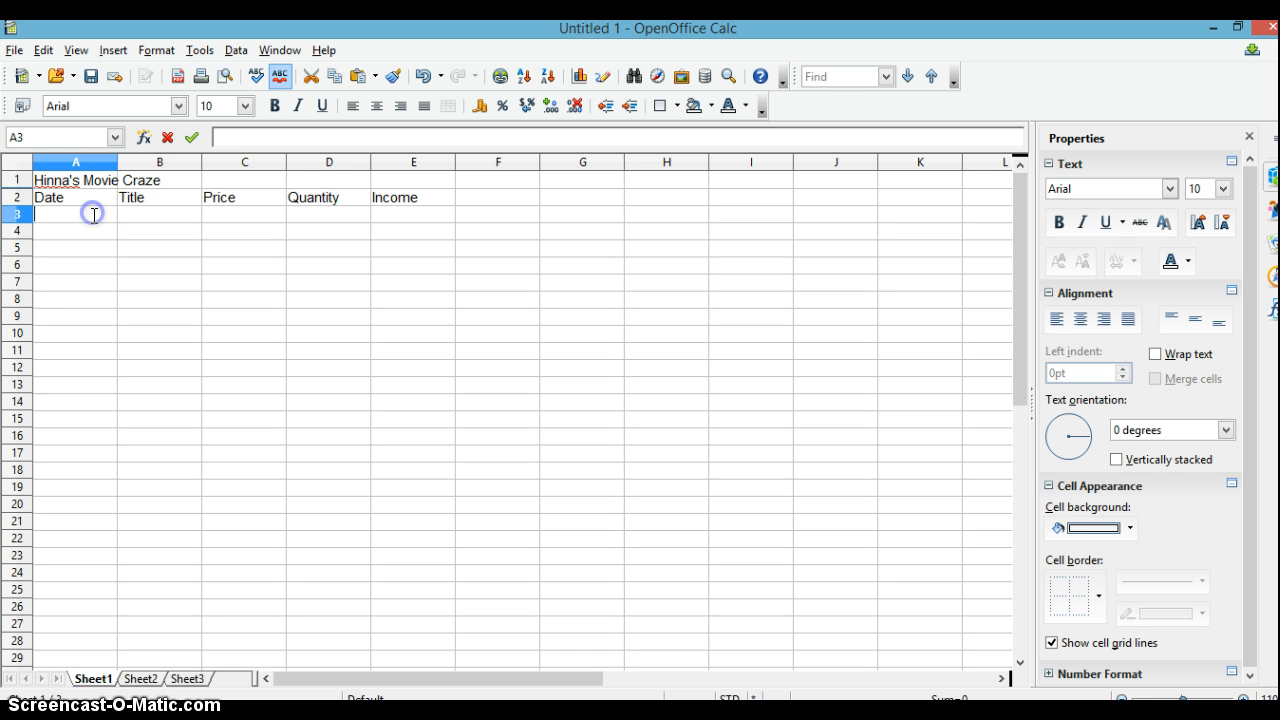
text(J)
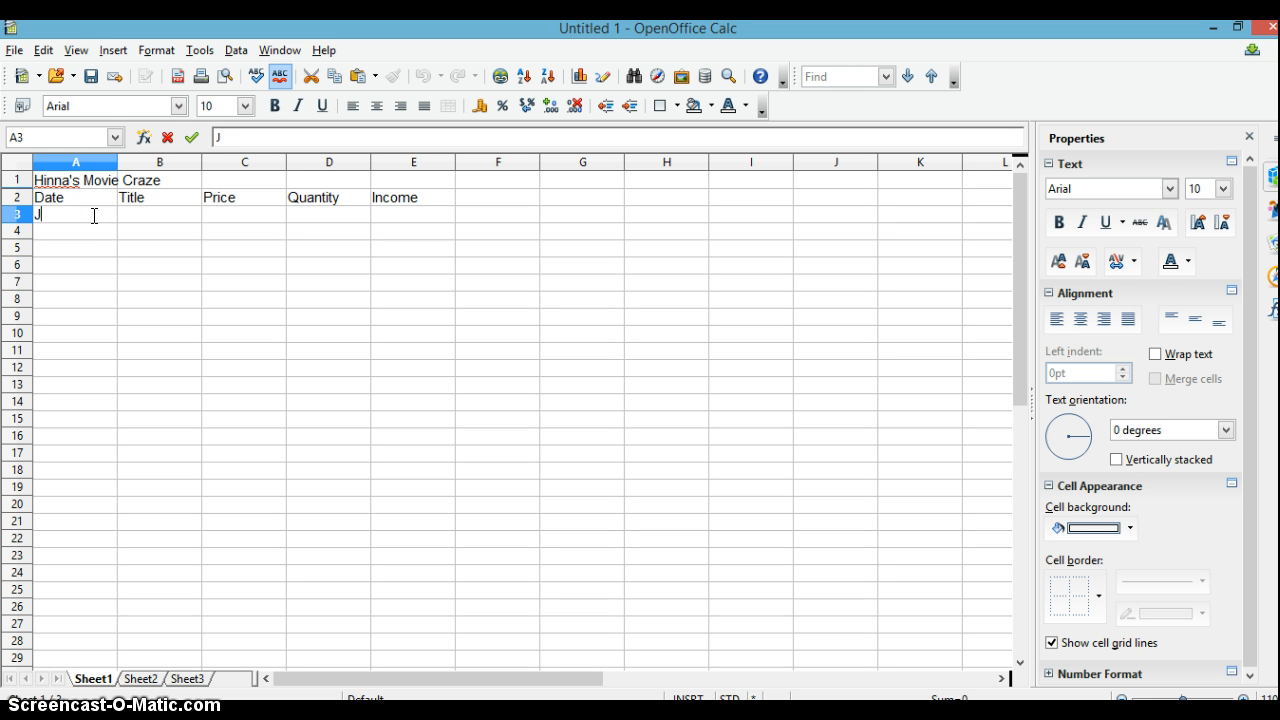
text(an 20 2014)
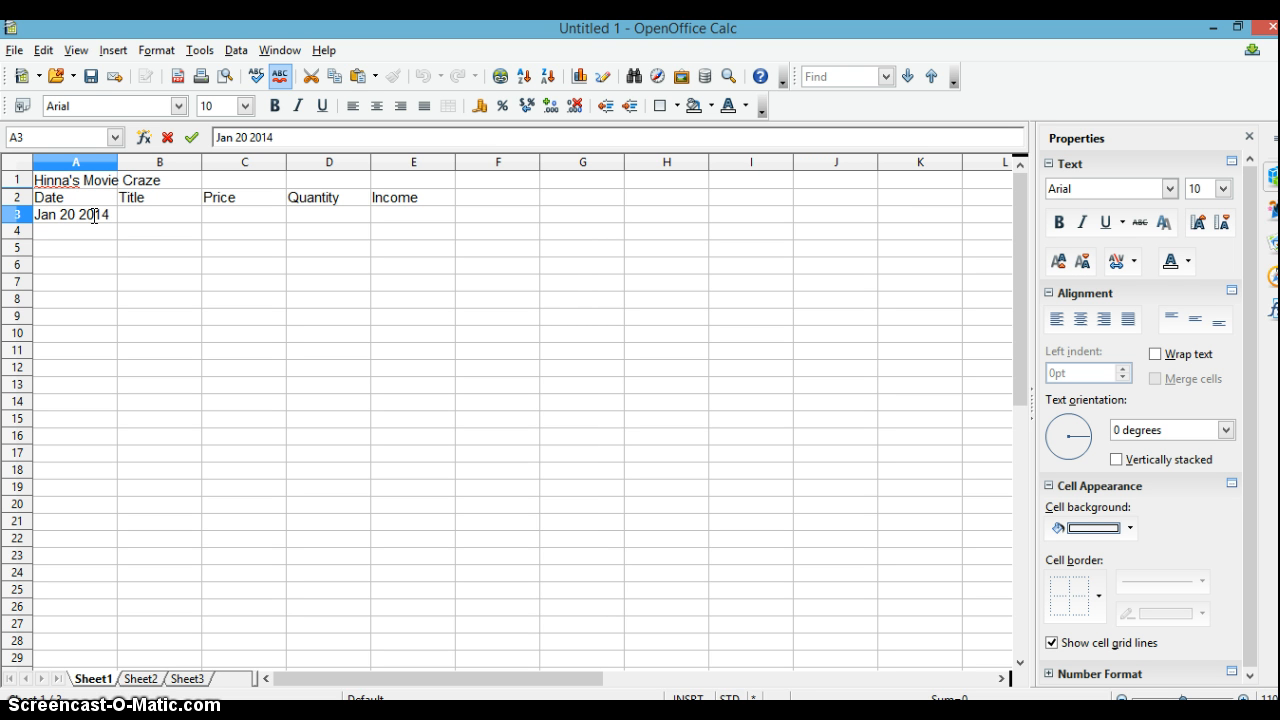
key(Return)
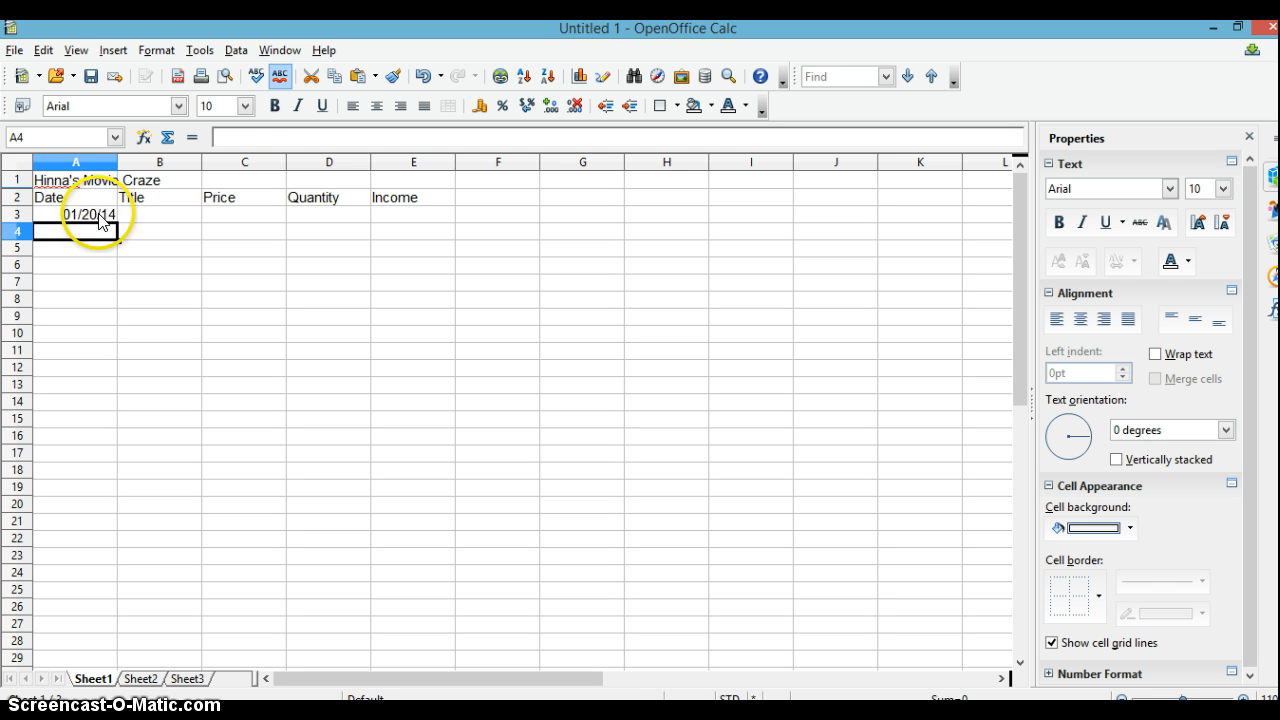
Format the date in cell A3 with the Date format "Dec 31, 1999" (MMM D, YYYY)
click(98, 218)
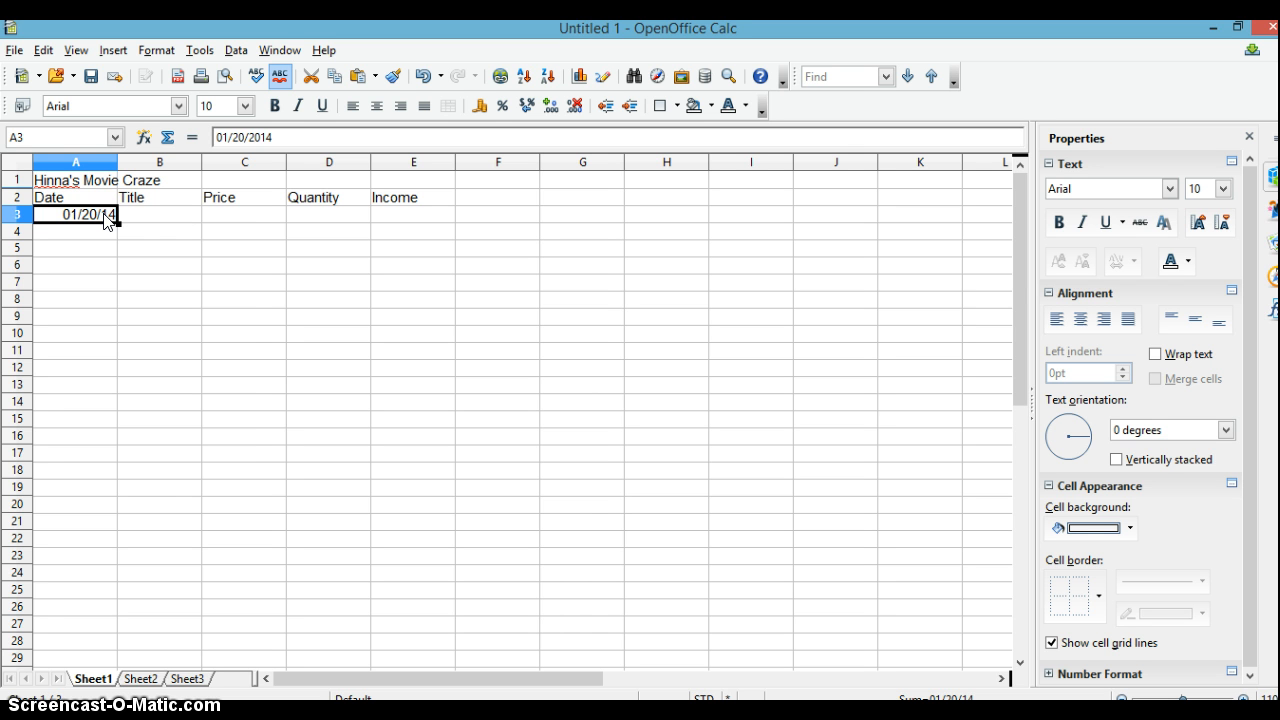
right_click(105, 219)
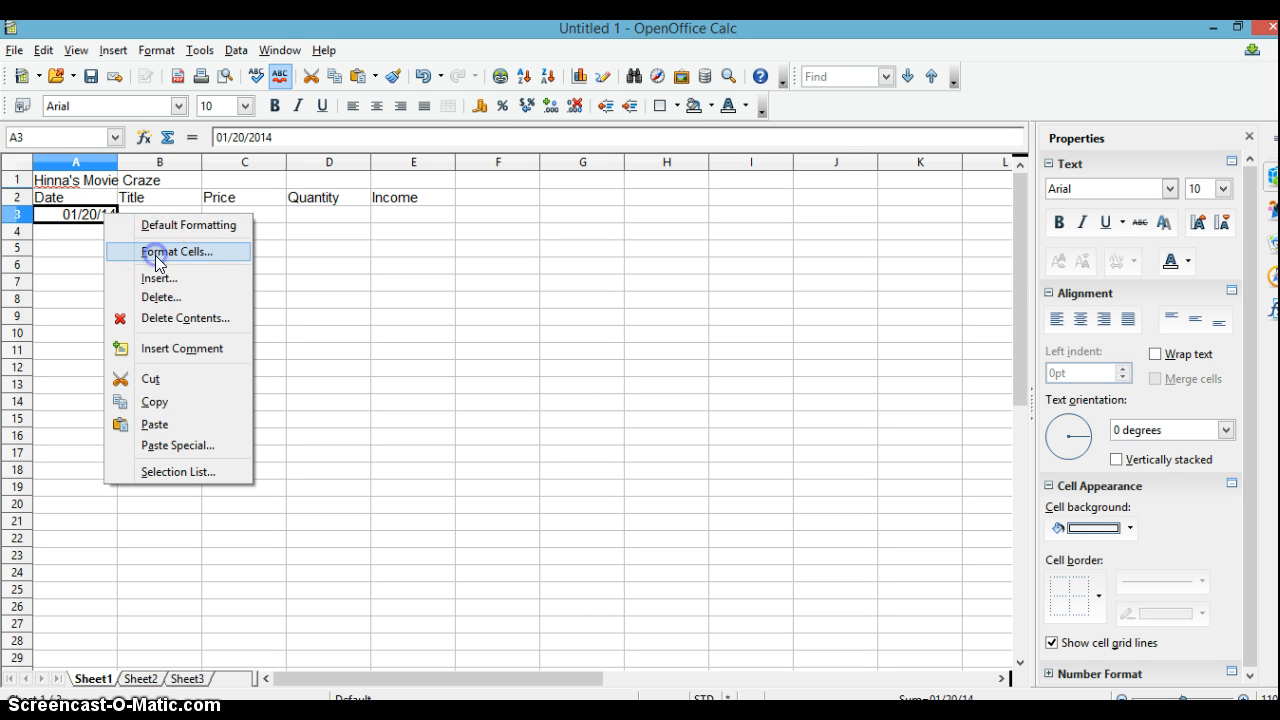
click(155, 253)
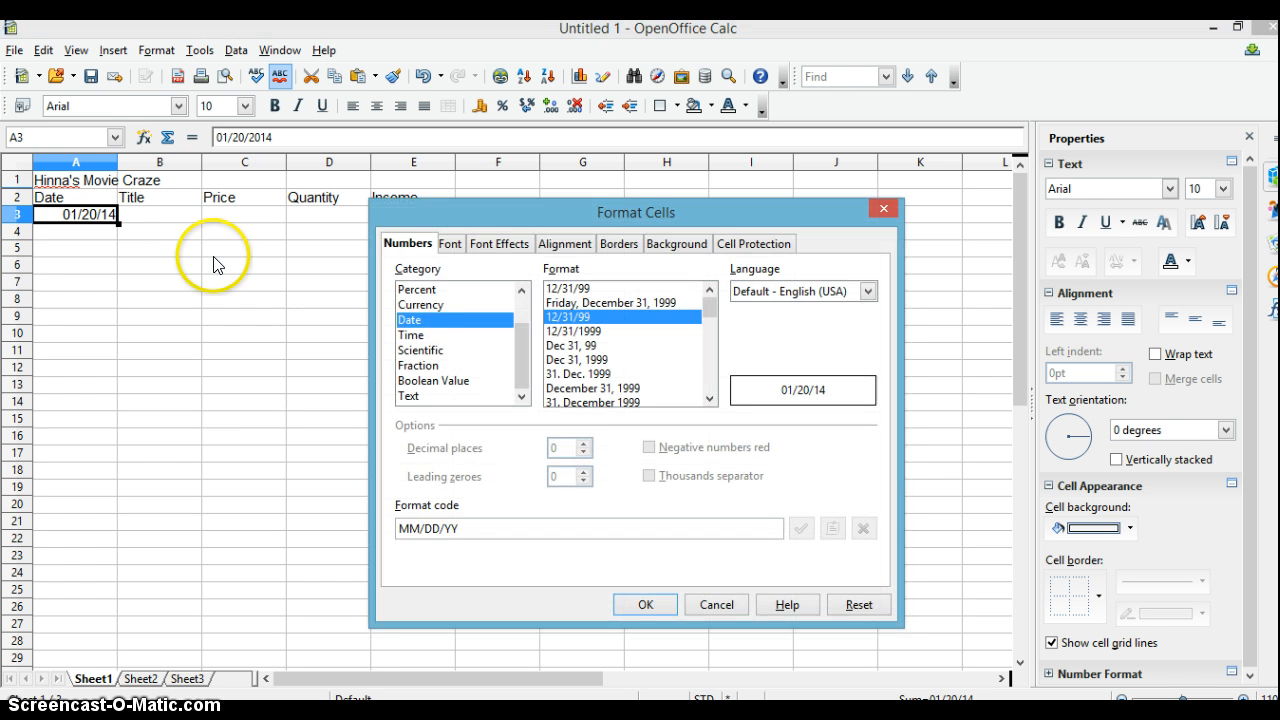
click(428, 321)
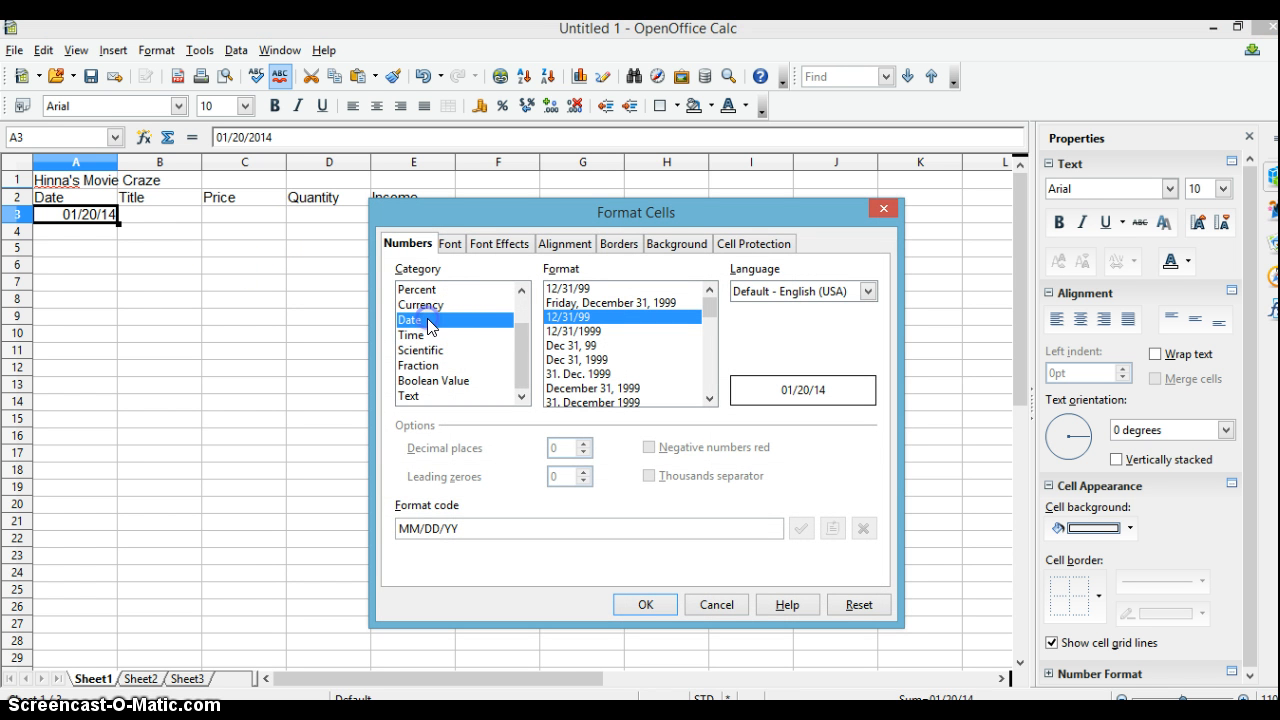
drag(712, 304, 712, 311)
click(685, 317)
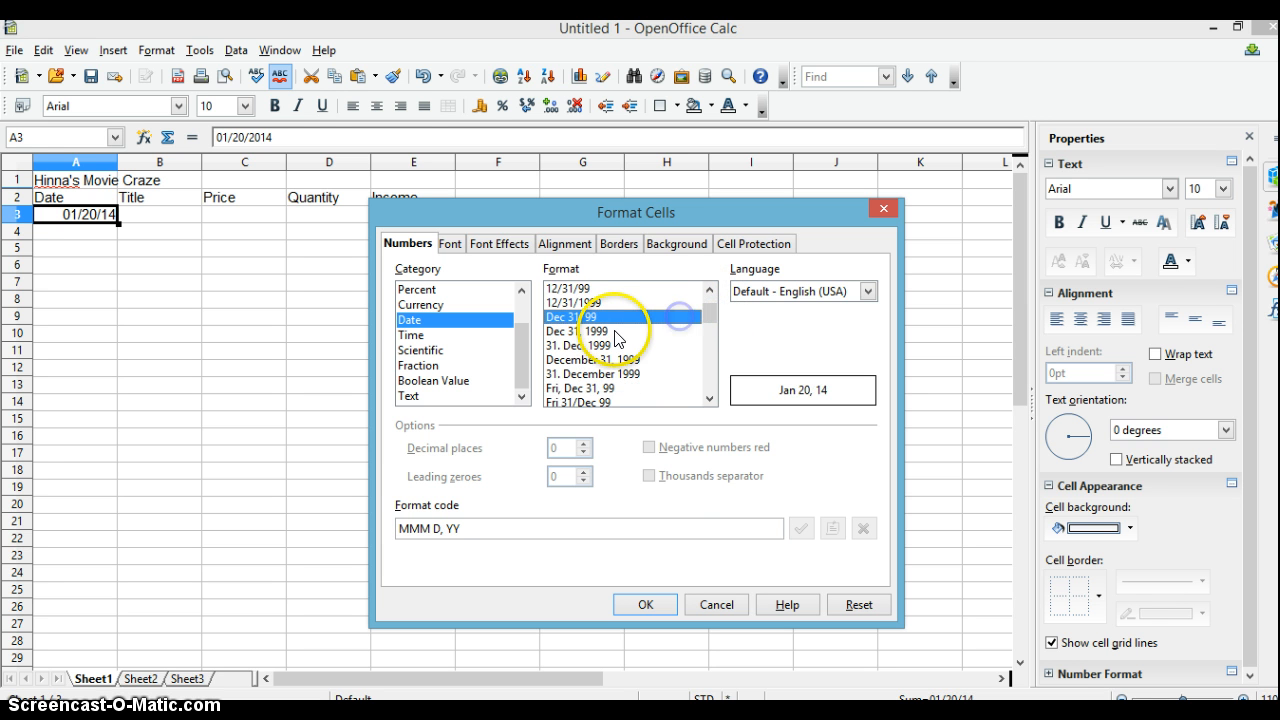
click(600, 331)
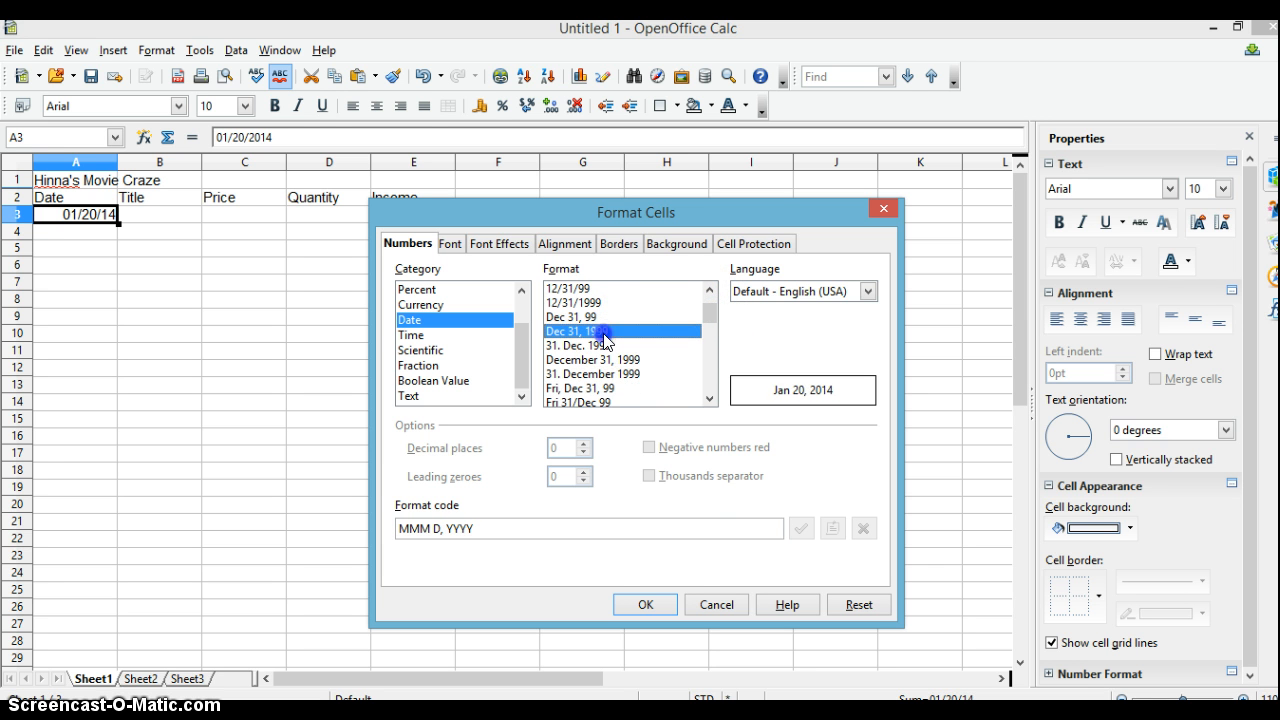
click(648, 605)
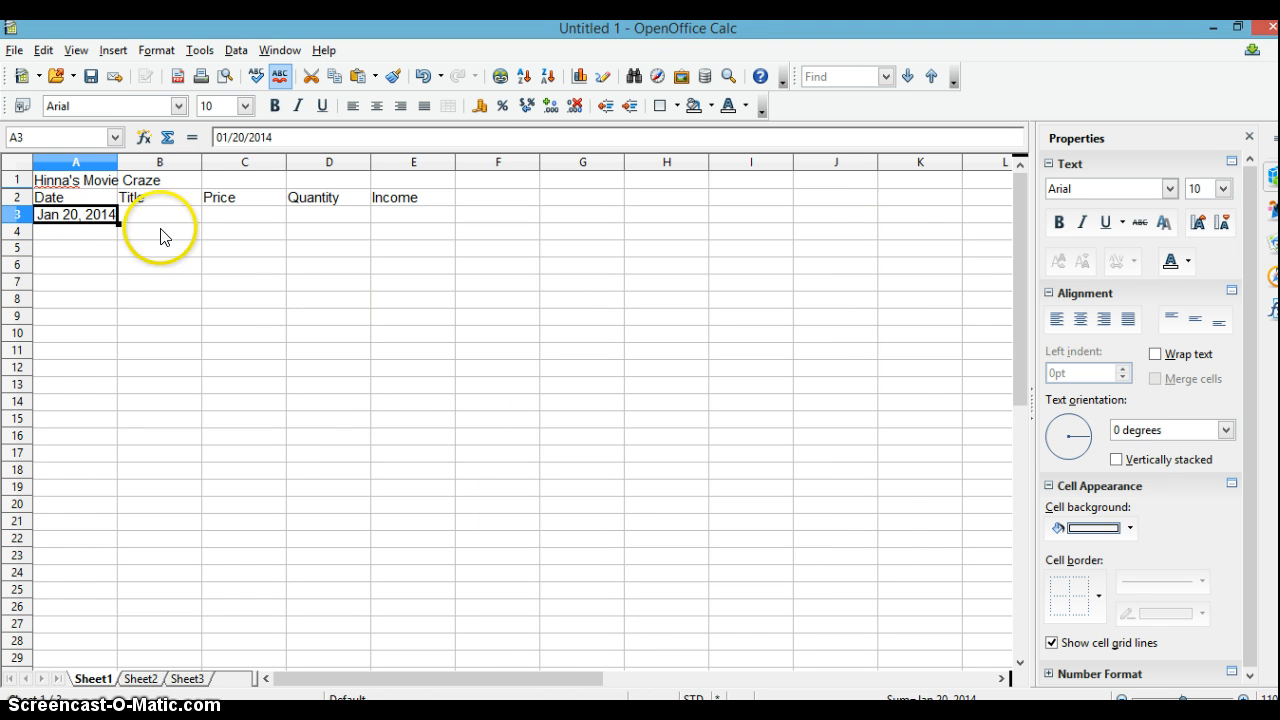
Fill the date series from cell A3 down to cell A10
click(150, 224)
click(110, 232)
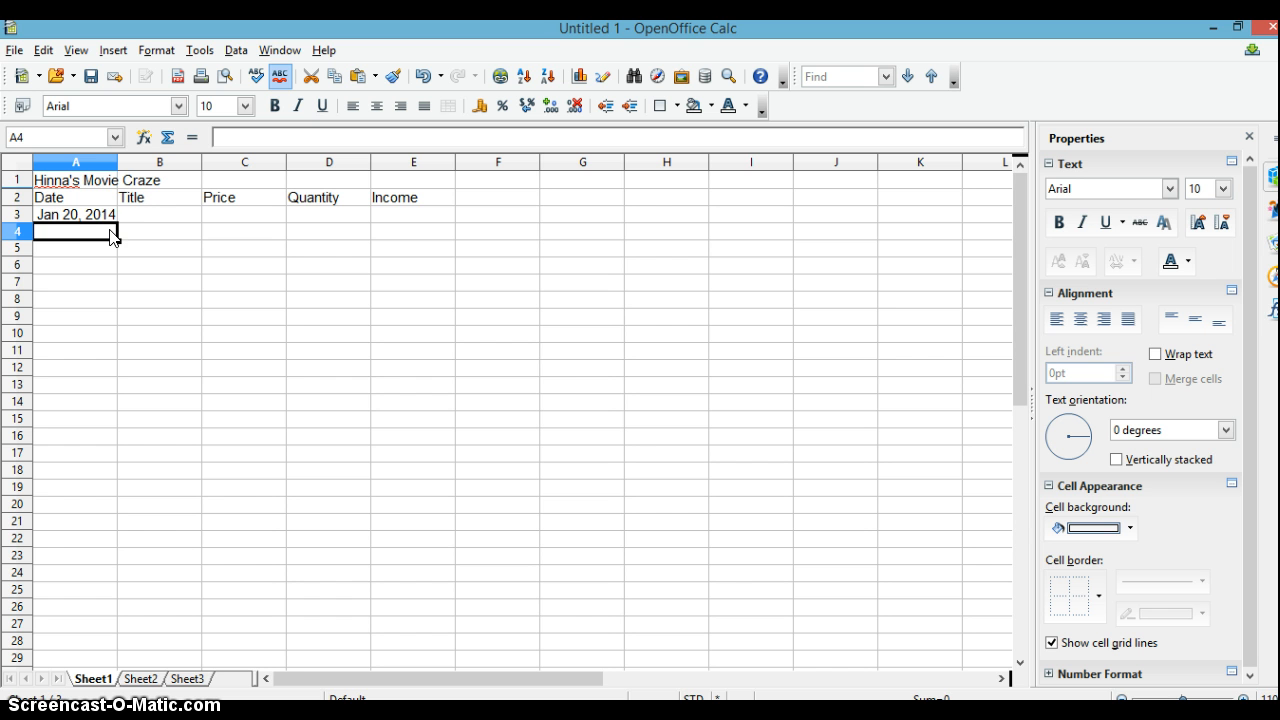
click(111, 222)
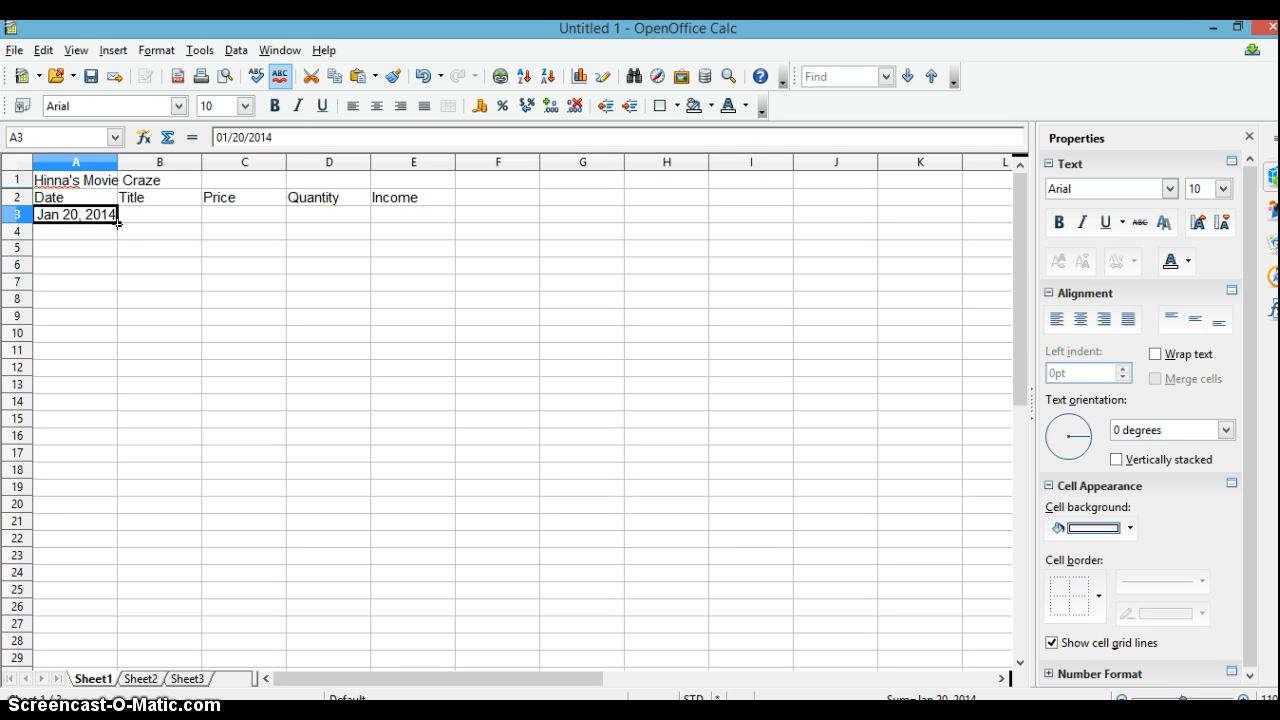
drag(117, 232, 112, 342)
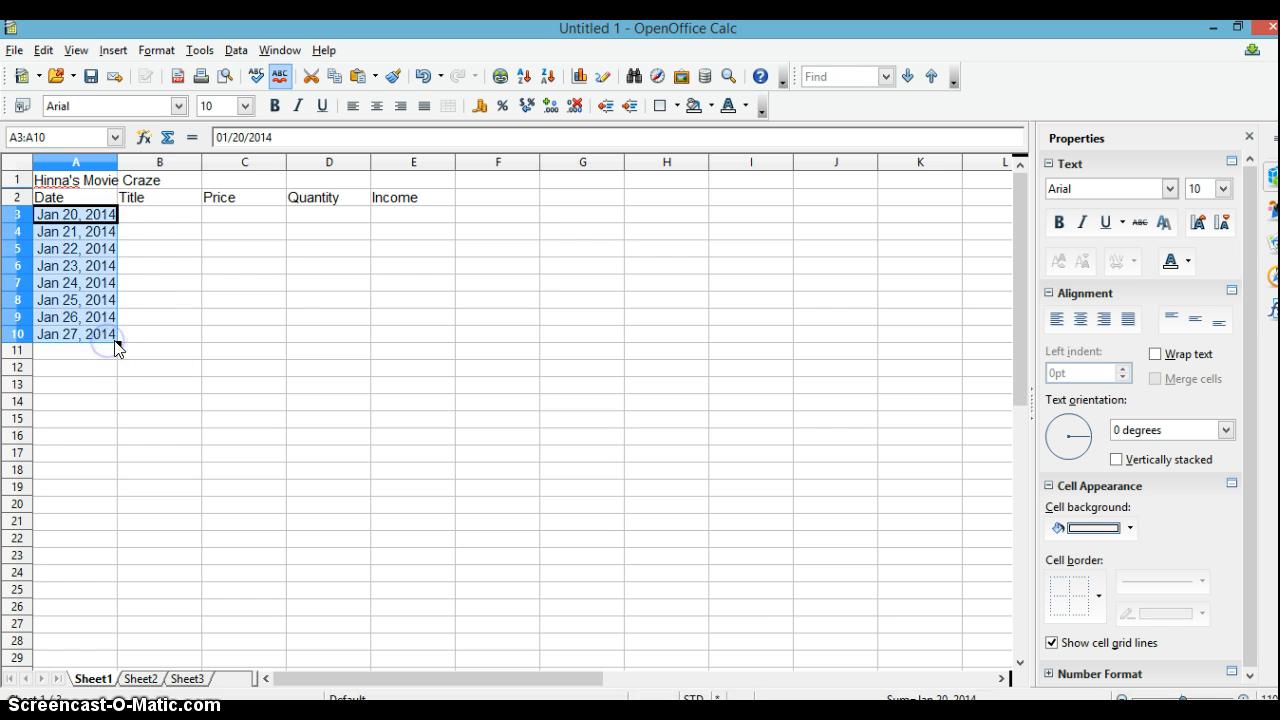
double_click(106, 354)
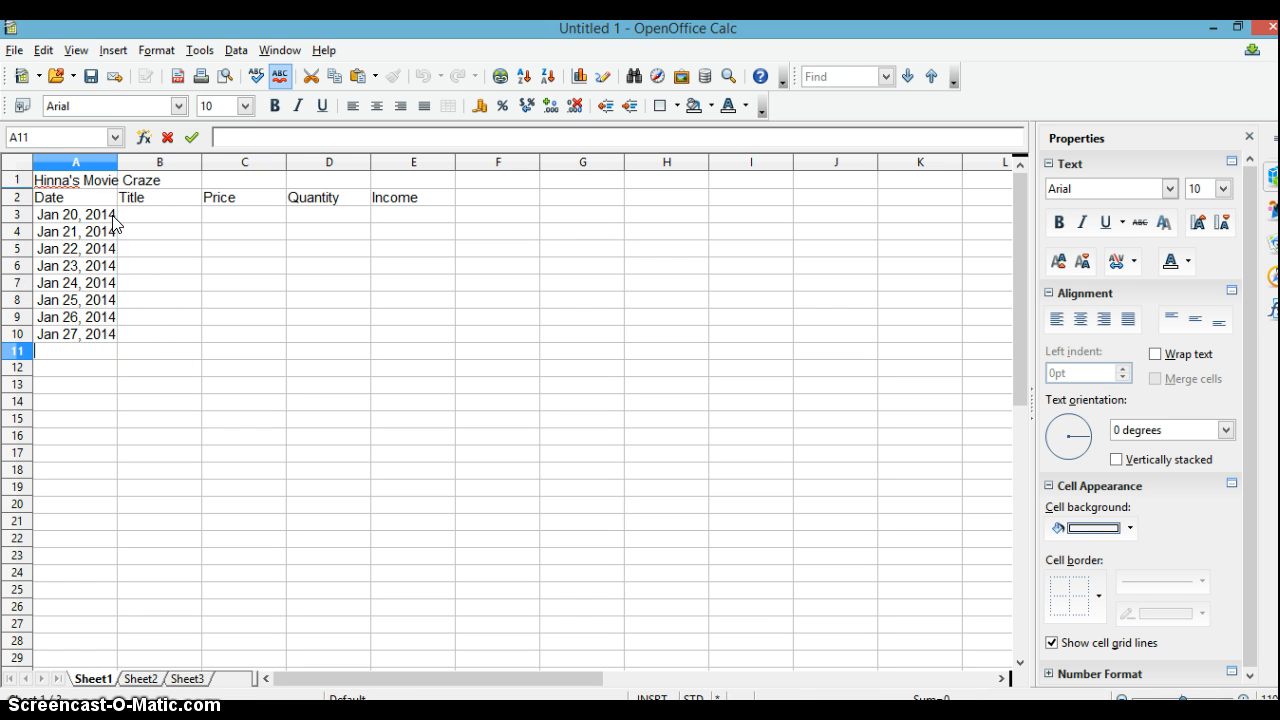
Enter the title "Alice in Wonderland" in cell B3 and fit the width of column B to it
click(145, 216)
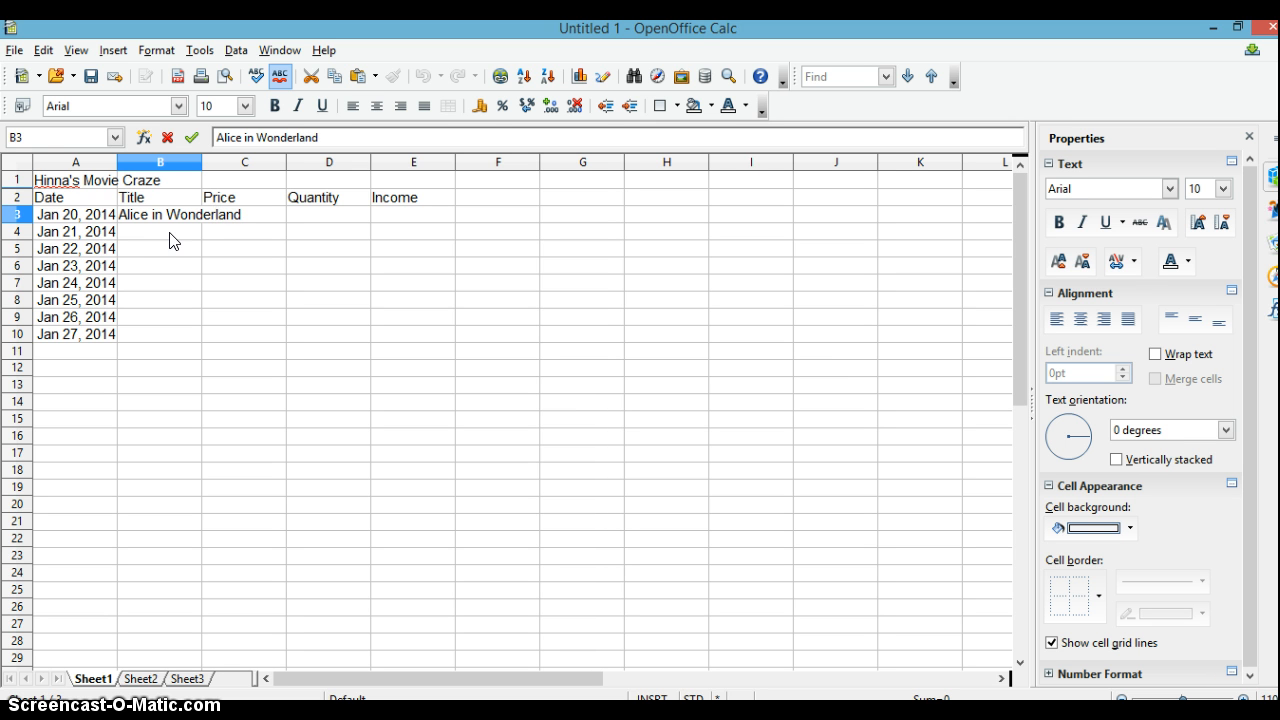
click(168, 245)
click(160, 234)
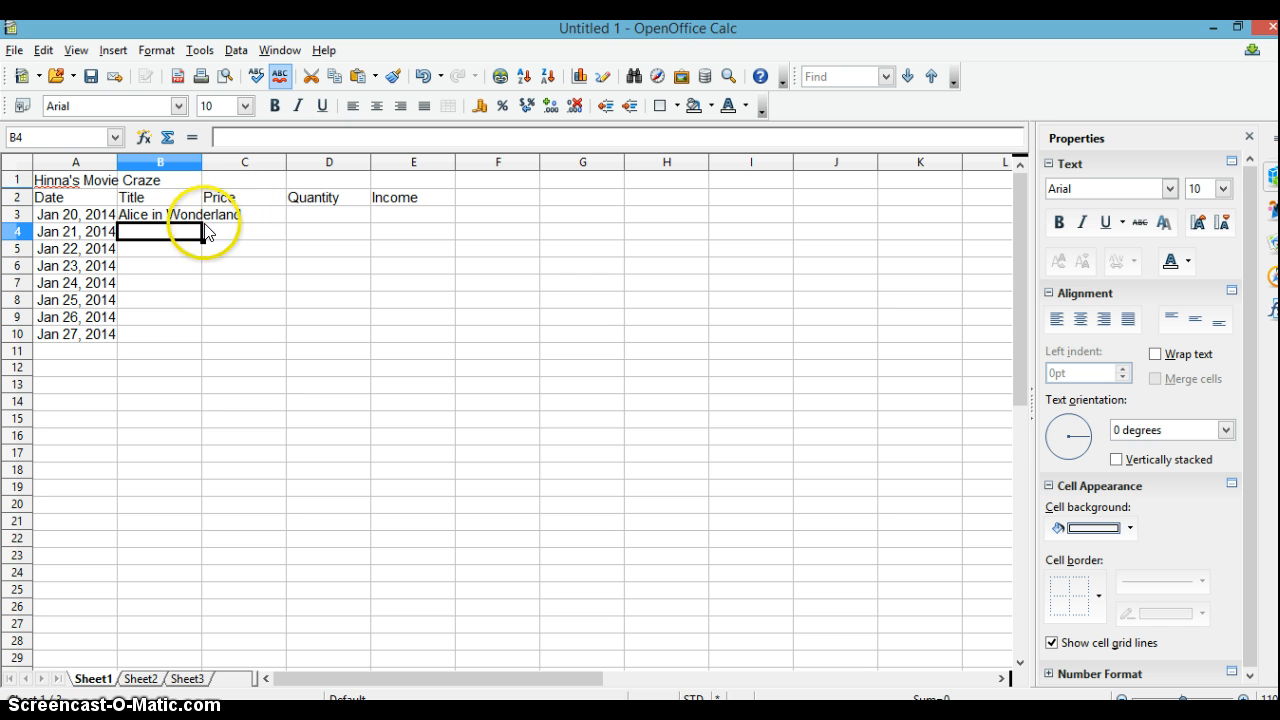
double_click(201, 167)
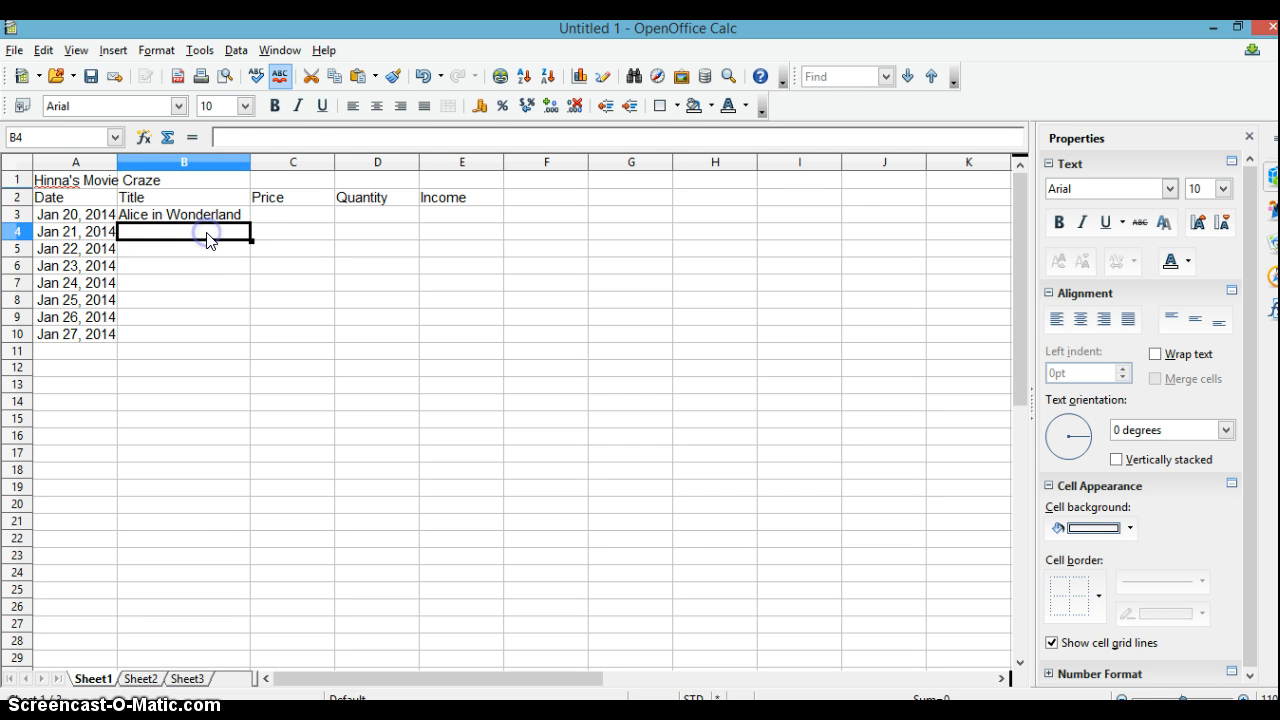
Try to paste the copied list of movie titles, prices and quantities starting at cell B3
click(238, 216)
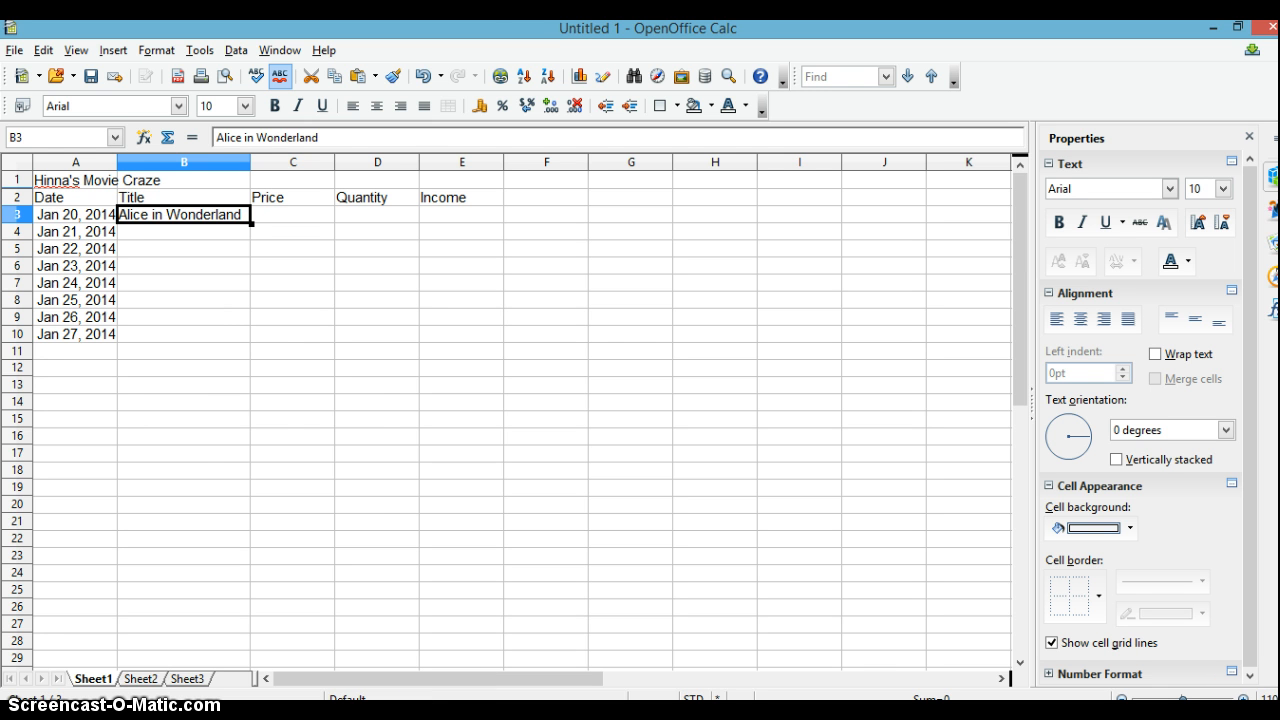
click(425, 76)
click(425, 76)
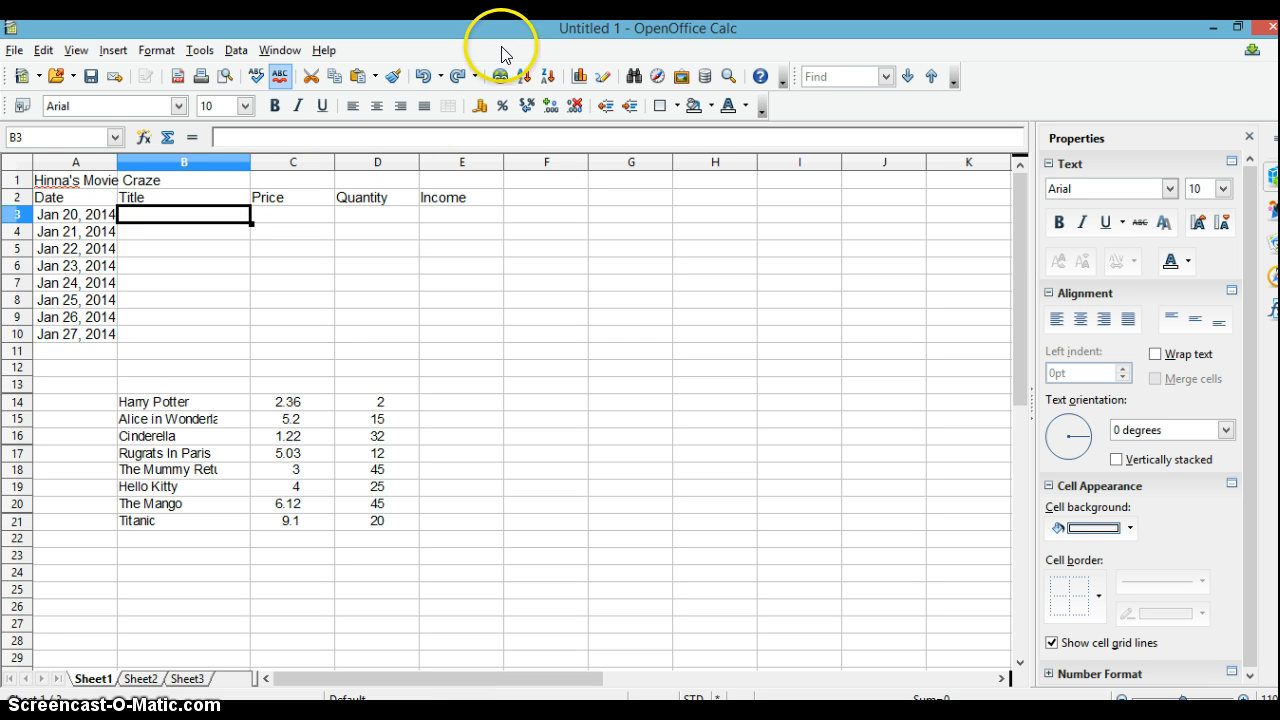
click(458, 76)
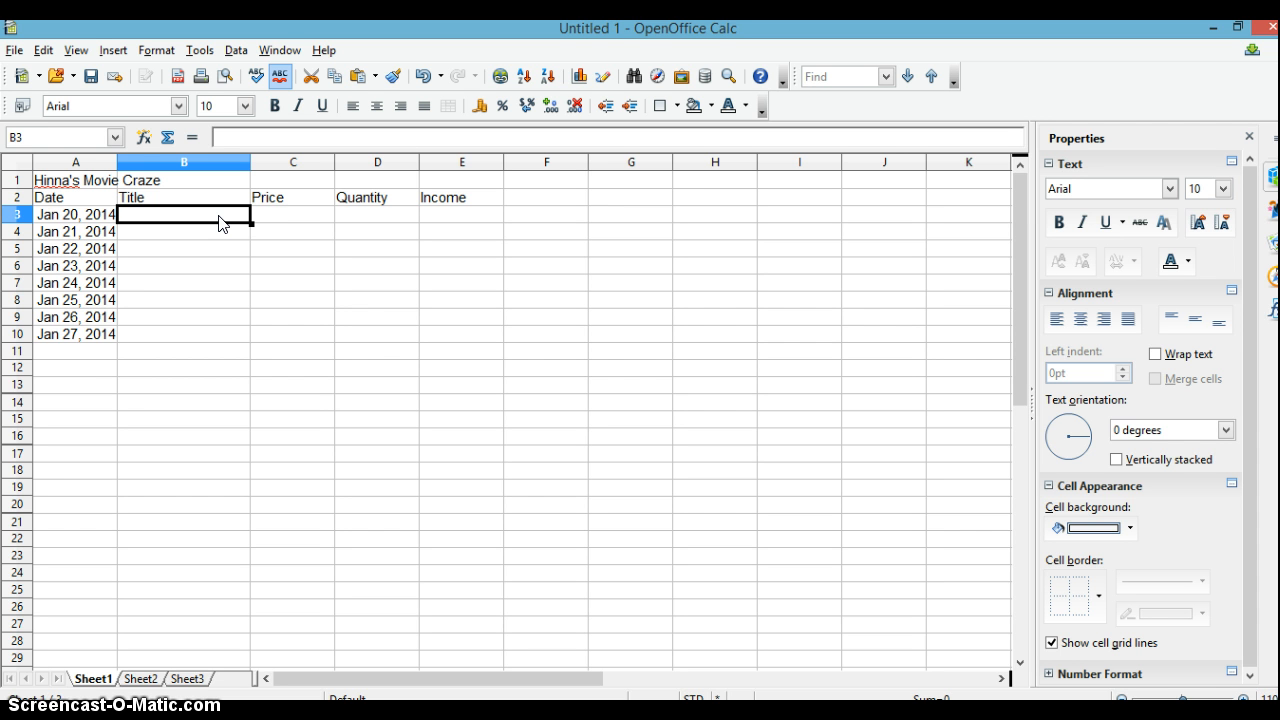
key(ctrl+v)
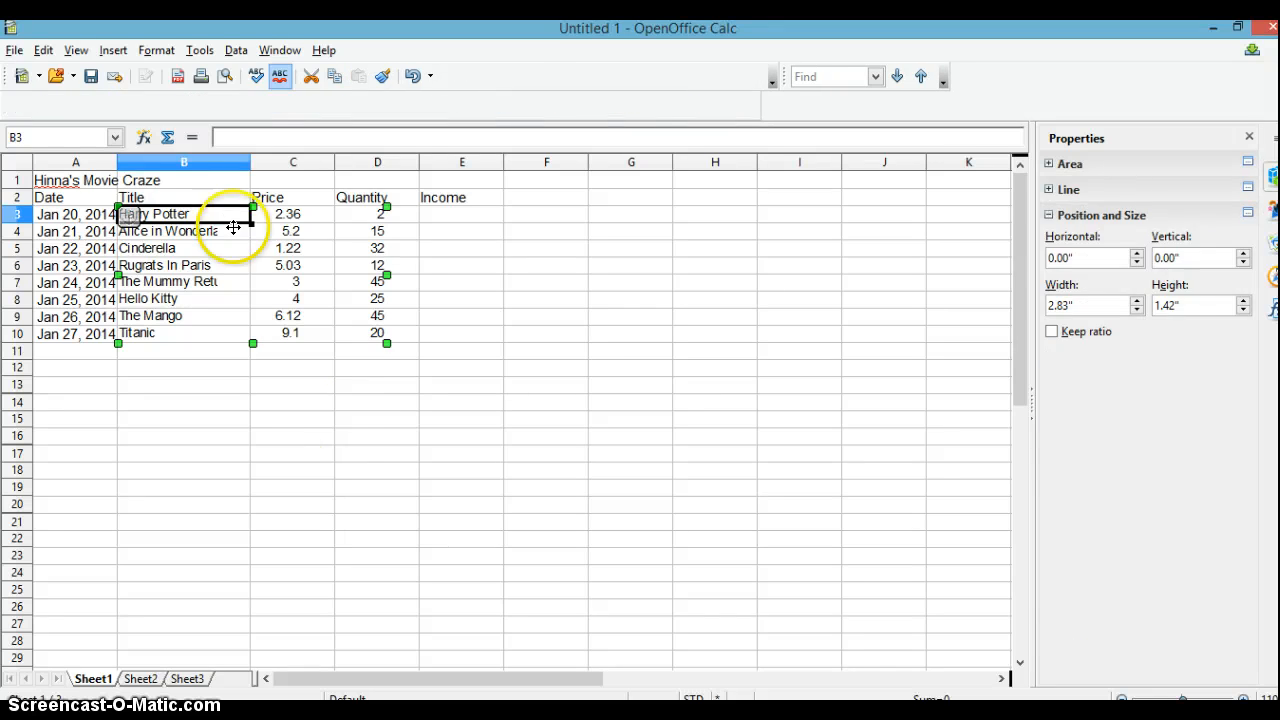
click(346, 424)
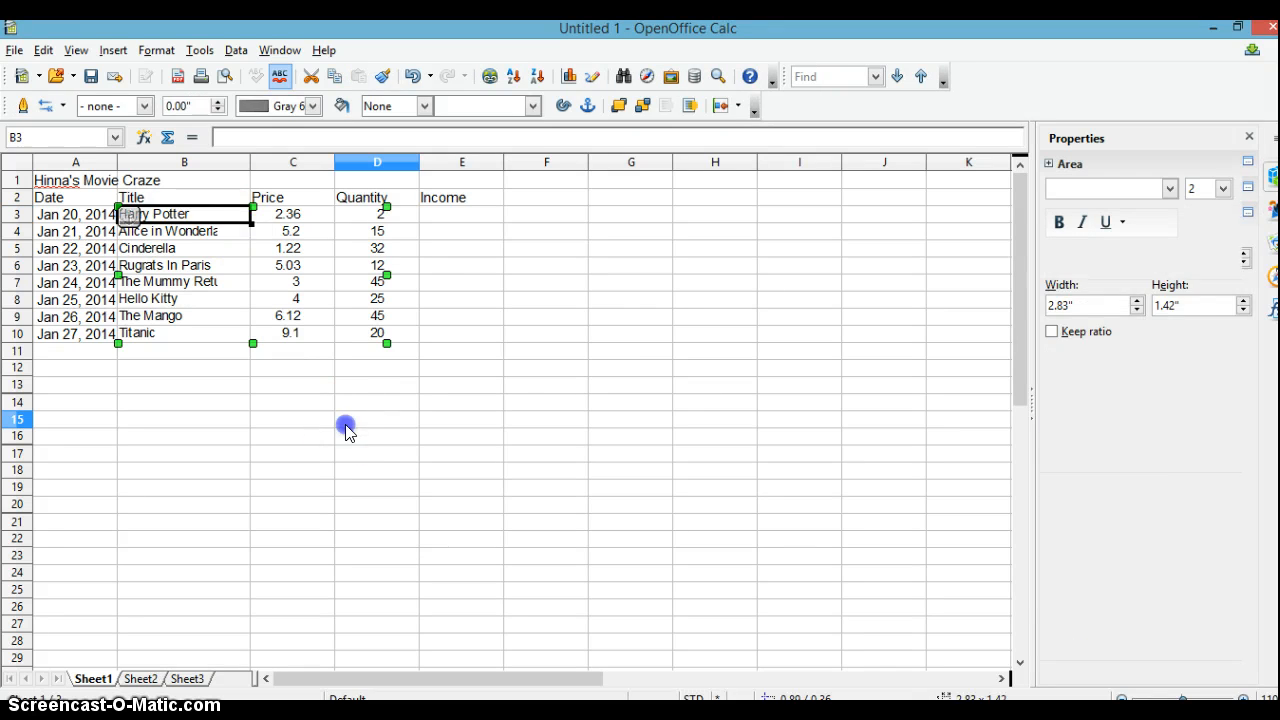
click(444, 223)
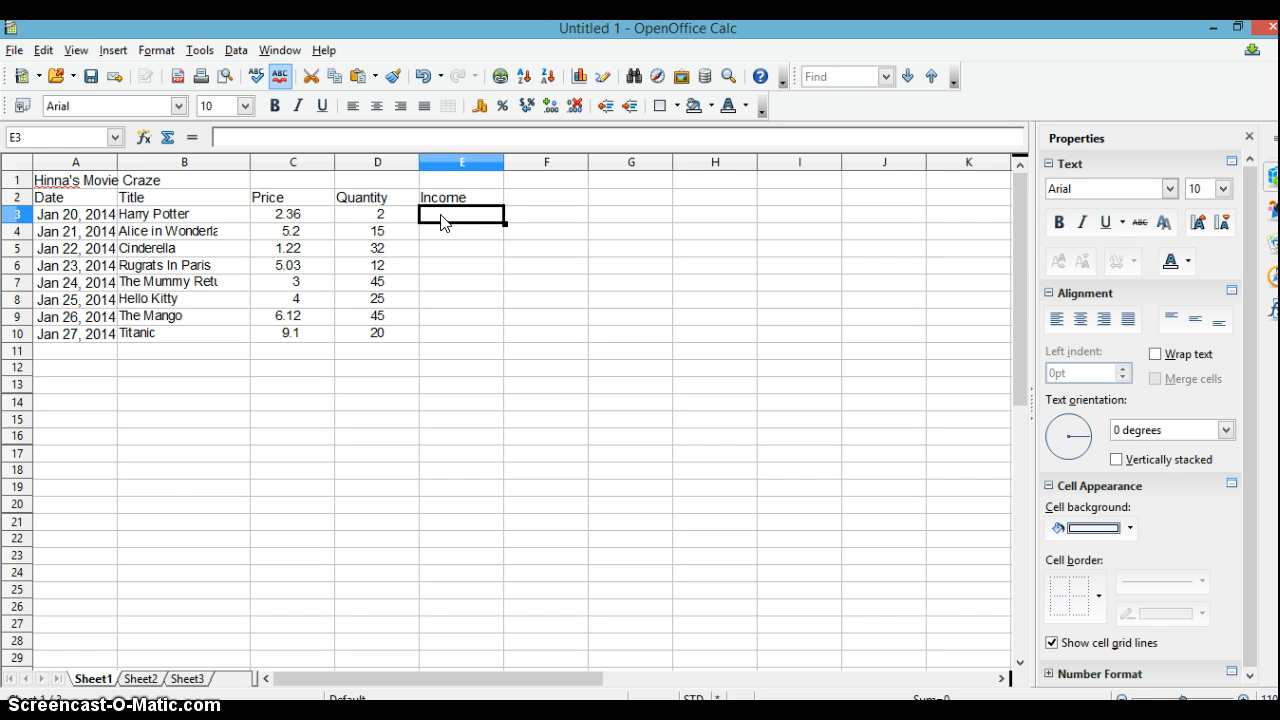
key(ctrl+z)
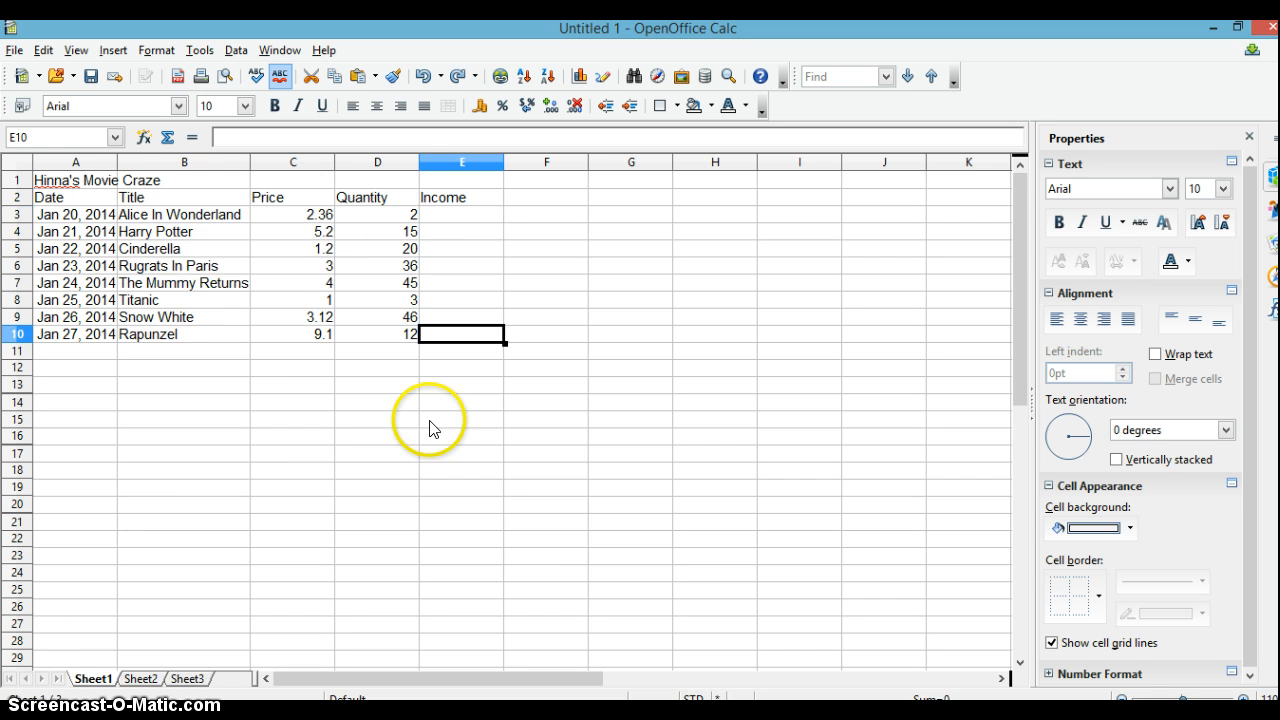
Widen column A so the dates have more room
click(300, 214)
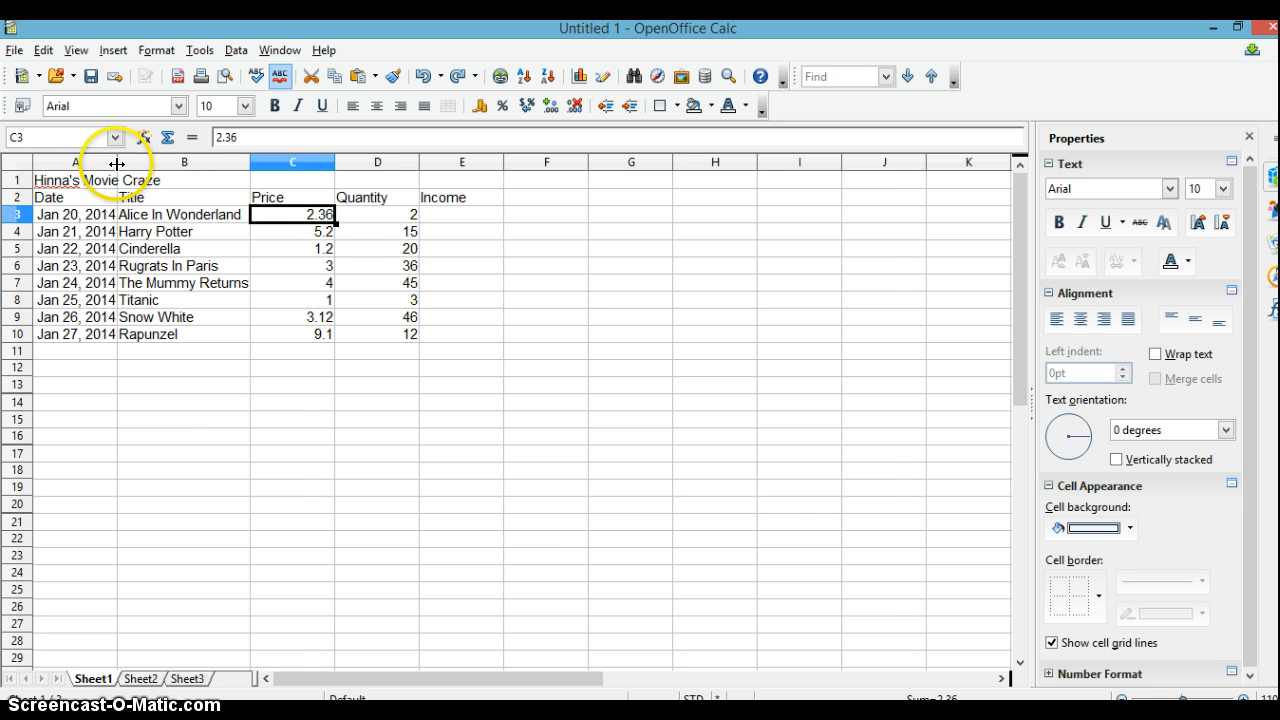
drag(117, 163, 169, 163)
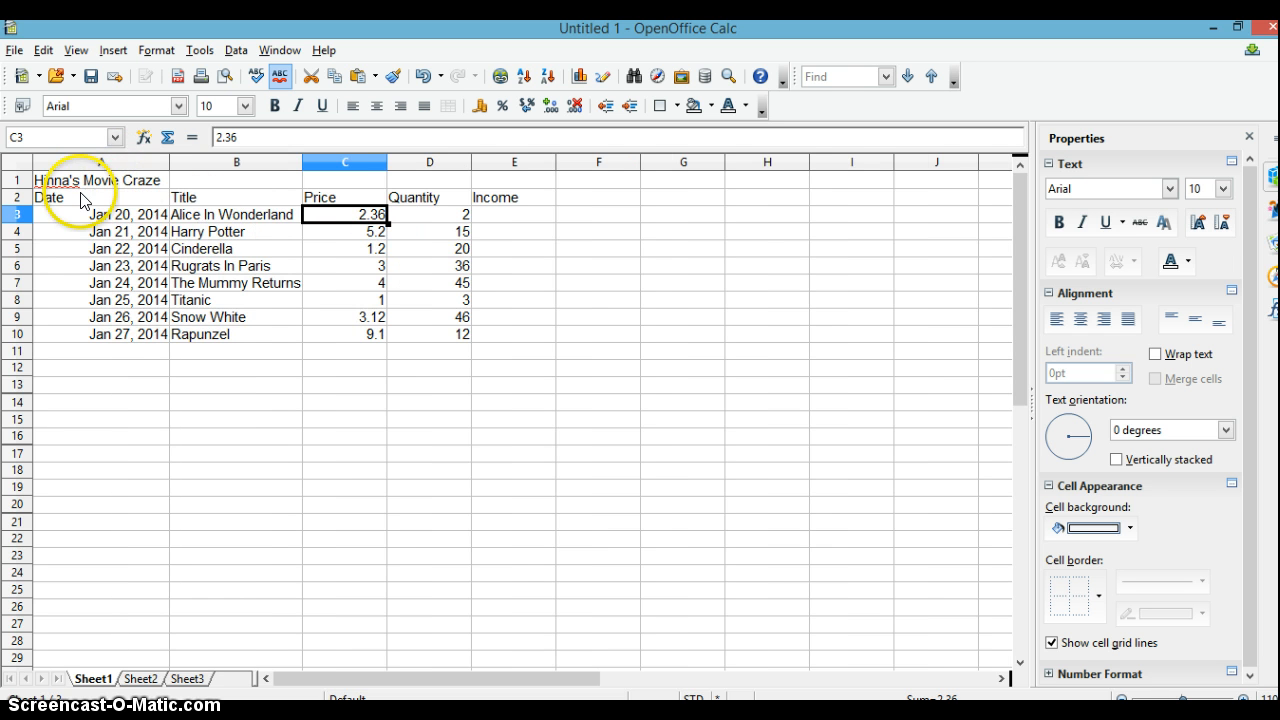
click(510, 296)
Enter the formula =C3*D3 in cell E3 to calculate the income from price and quantity
click(509, 214)
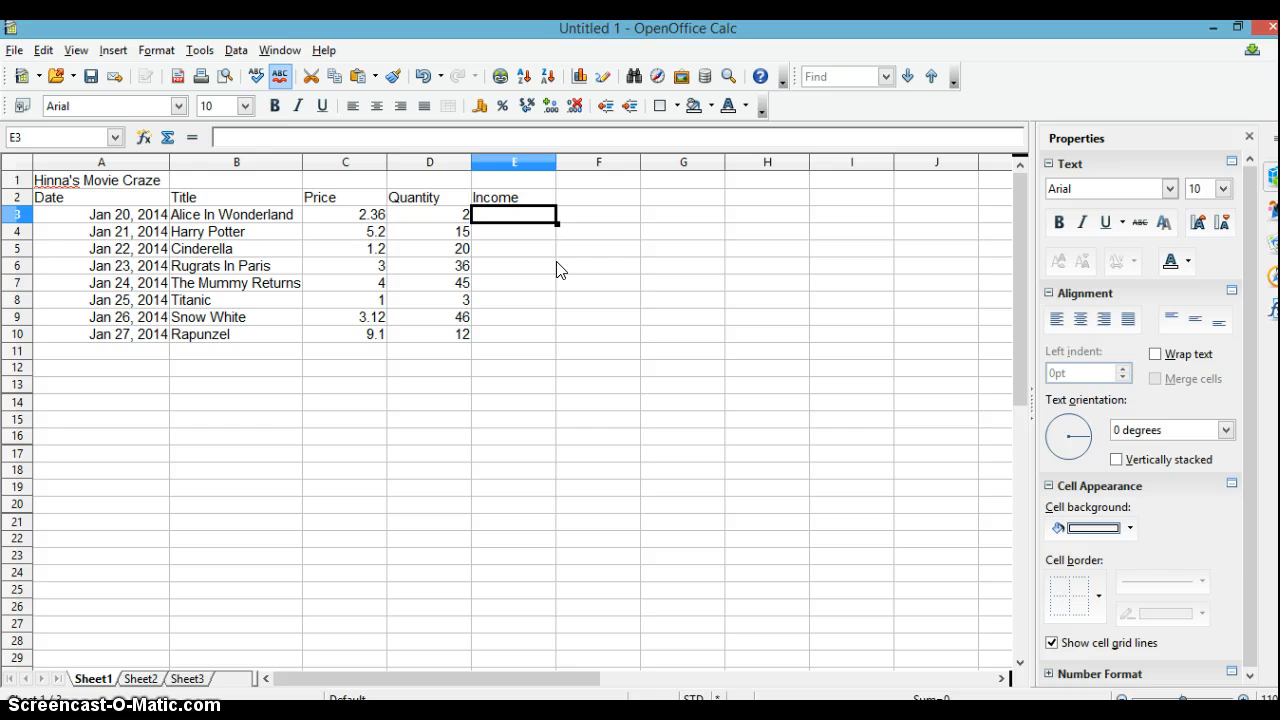
text(=)
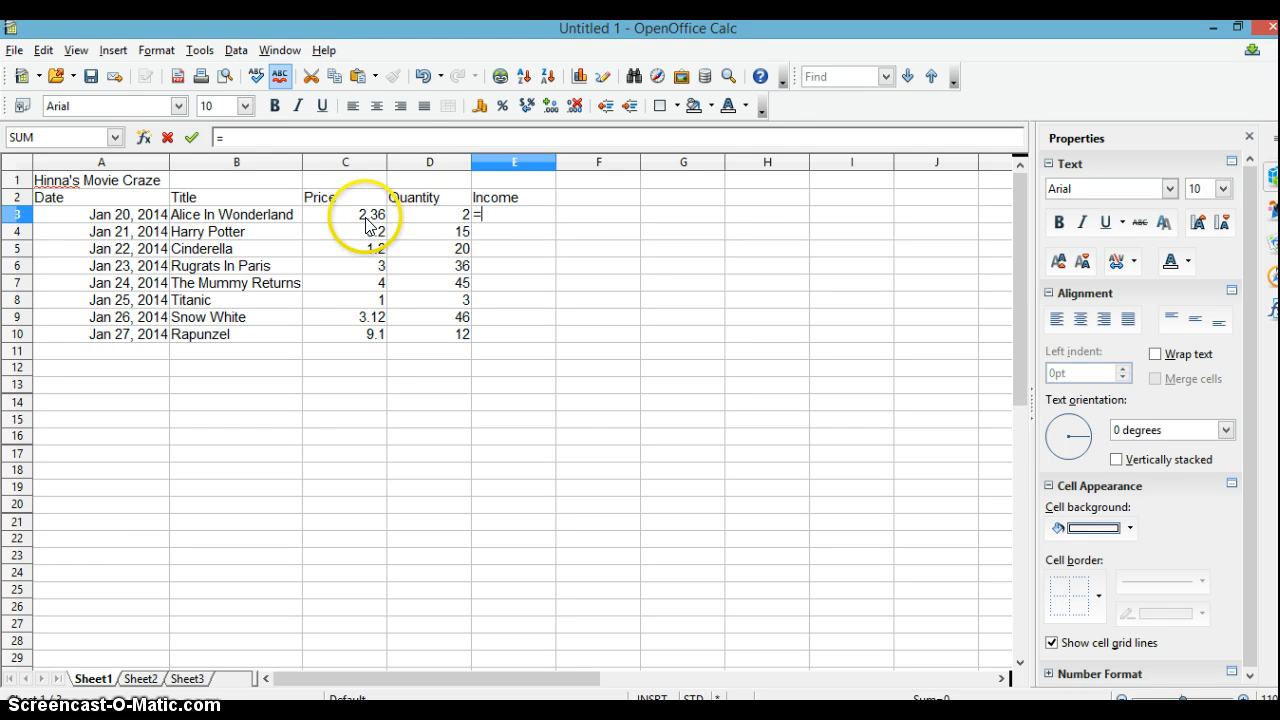
click(366, 215)
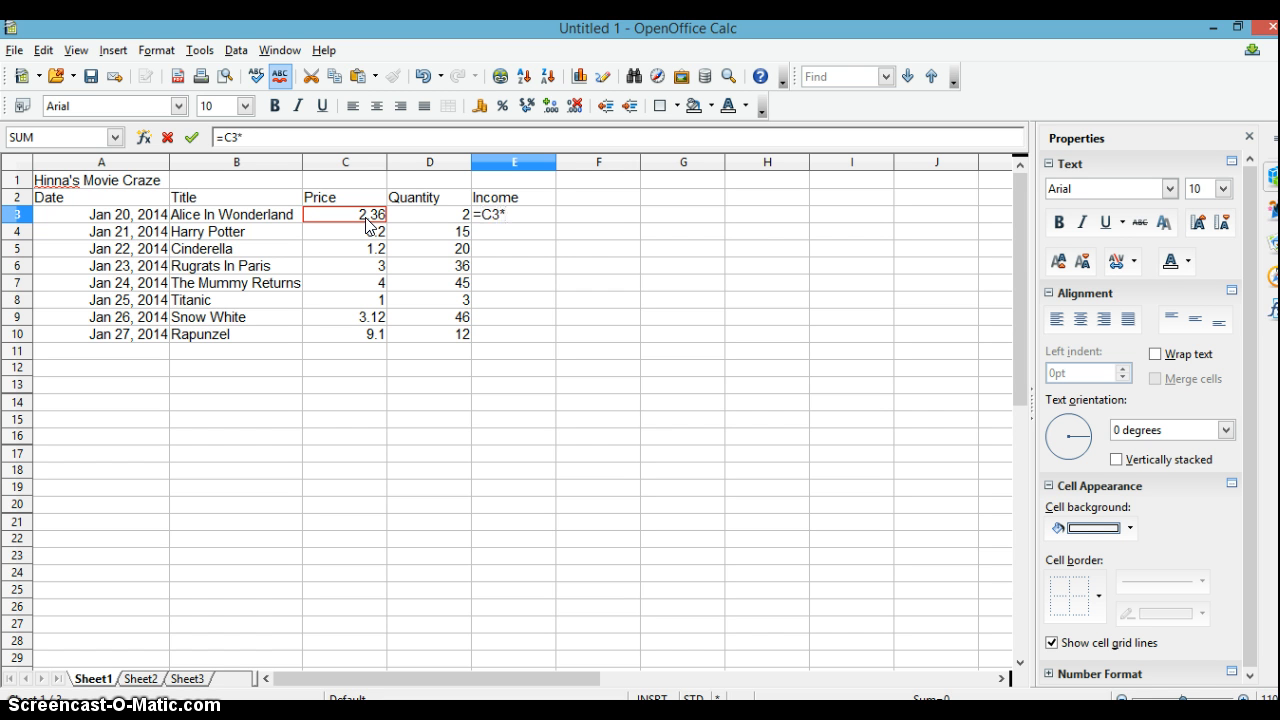
click(418, 215)
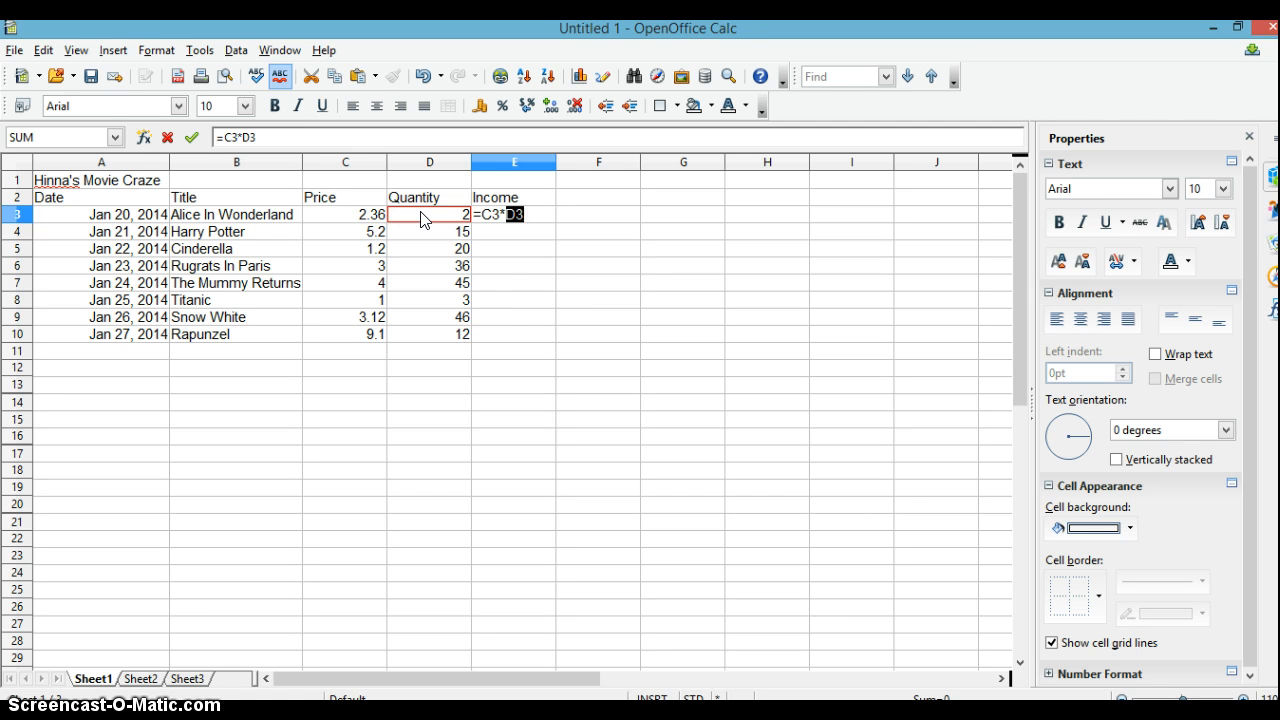
key(Return)
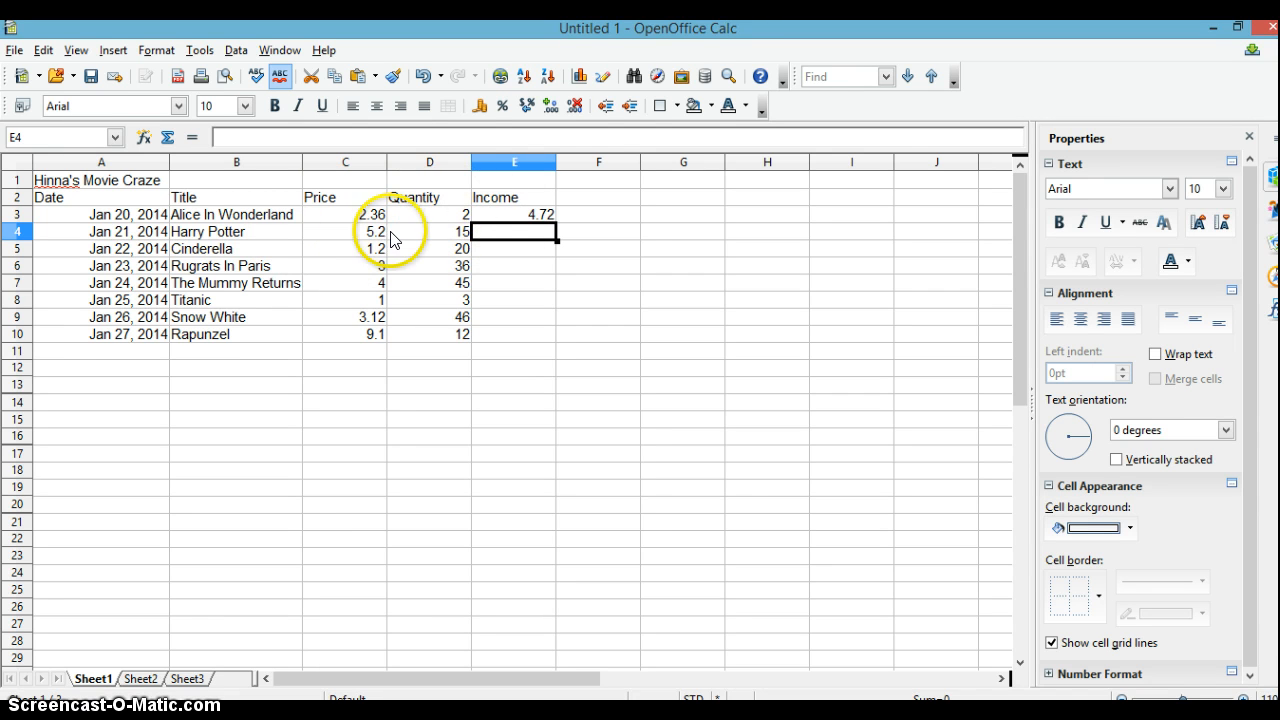
Enter the formula =C4*D4 in cell E4 to calculate the second movie's income
click(489, 233)
double_click(489, 230)
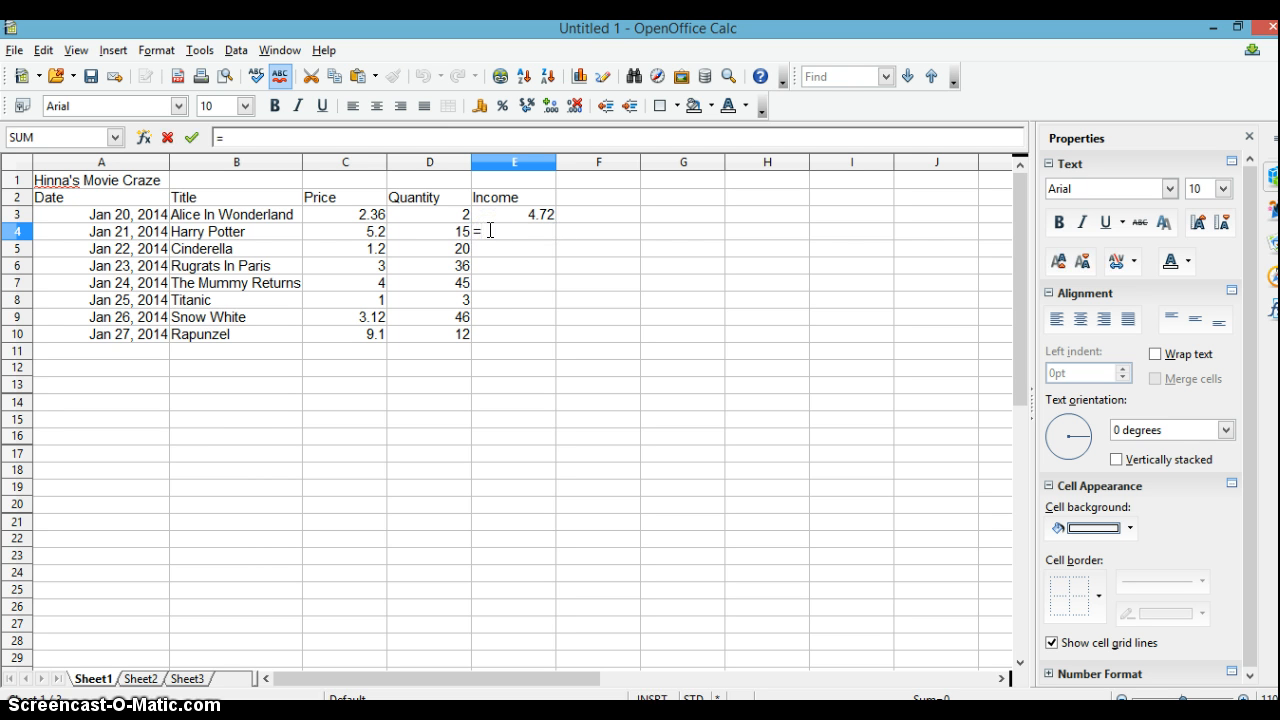
click(371, 232)
click(408, 236)
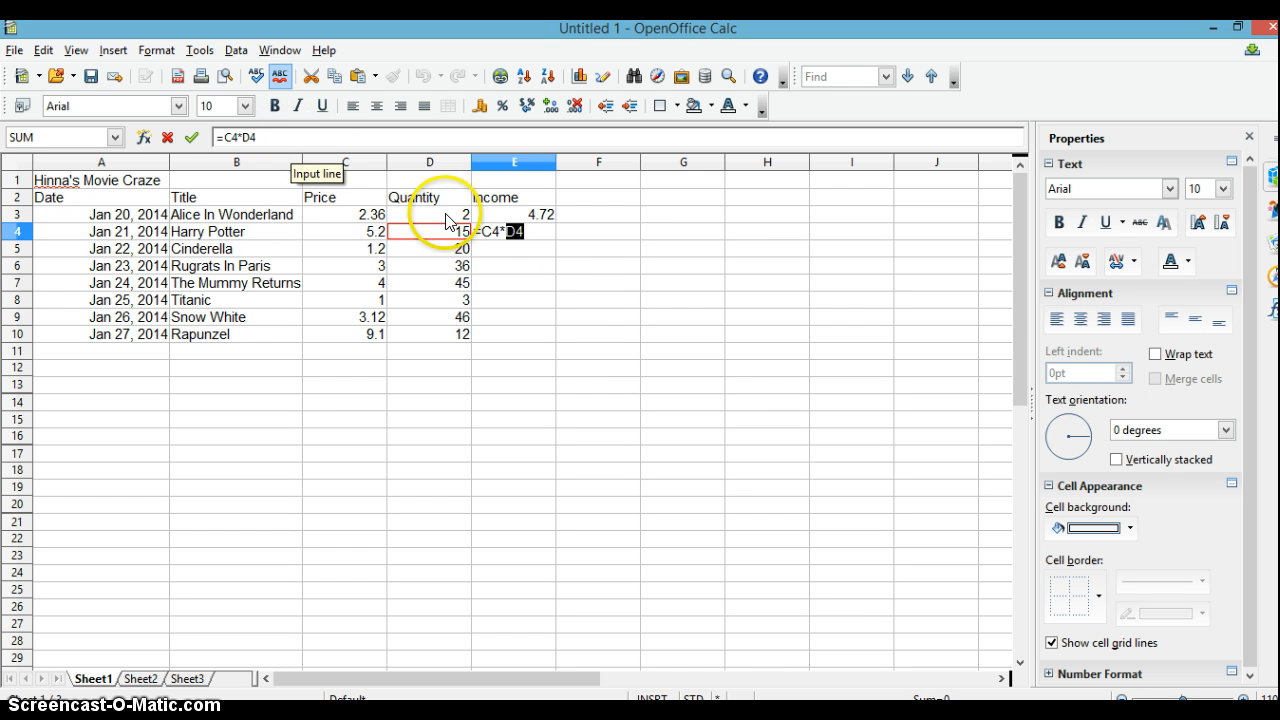
key(Return)
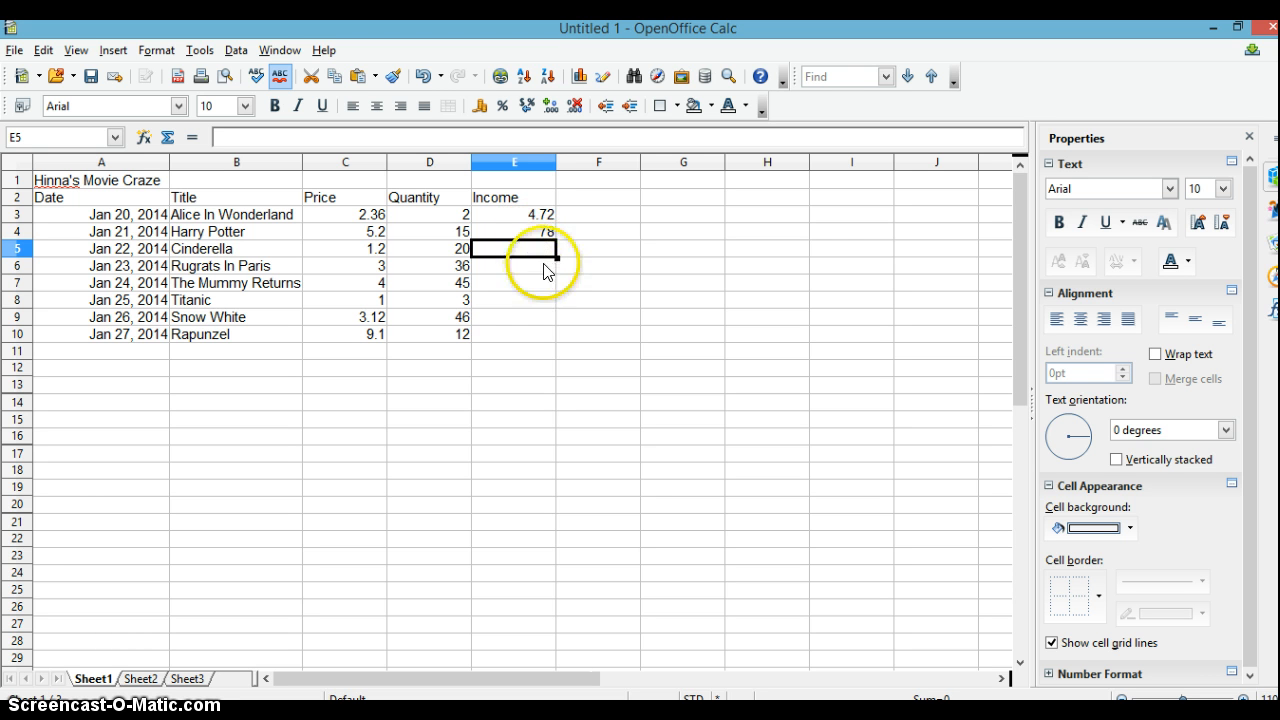
Fill the income formula from cell E4 down to cell E10
click(538, 214)
click(549, 236)
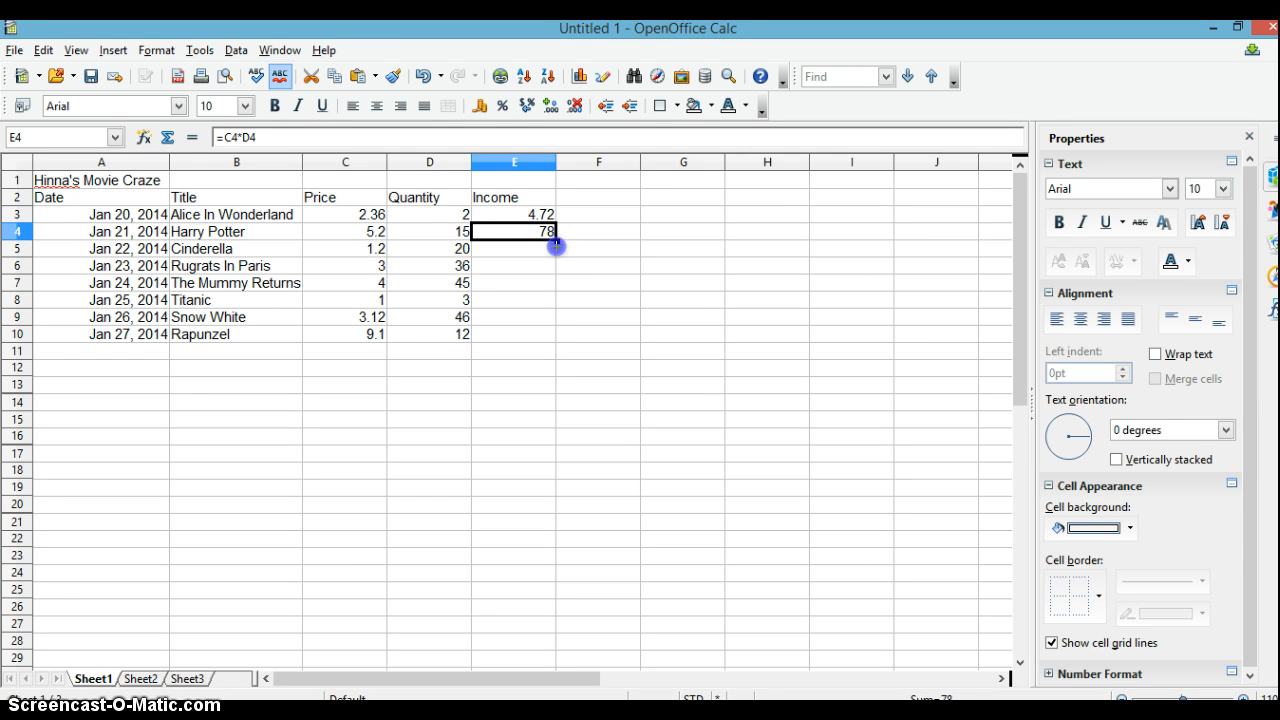
drag(556, 244, 547, 347)
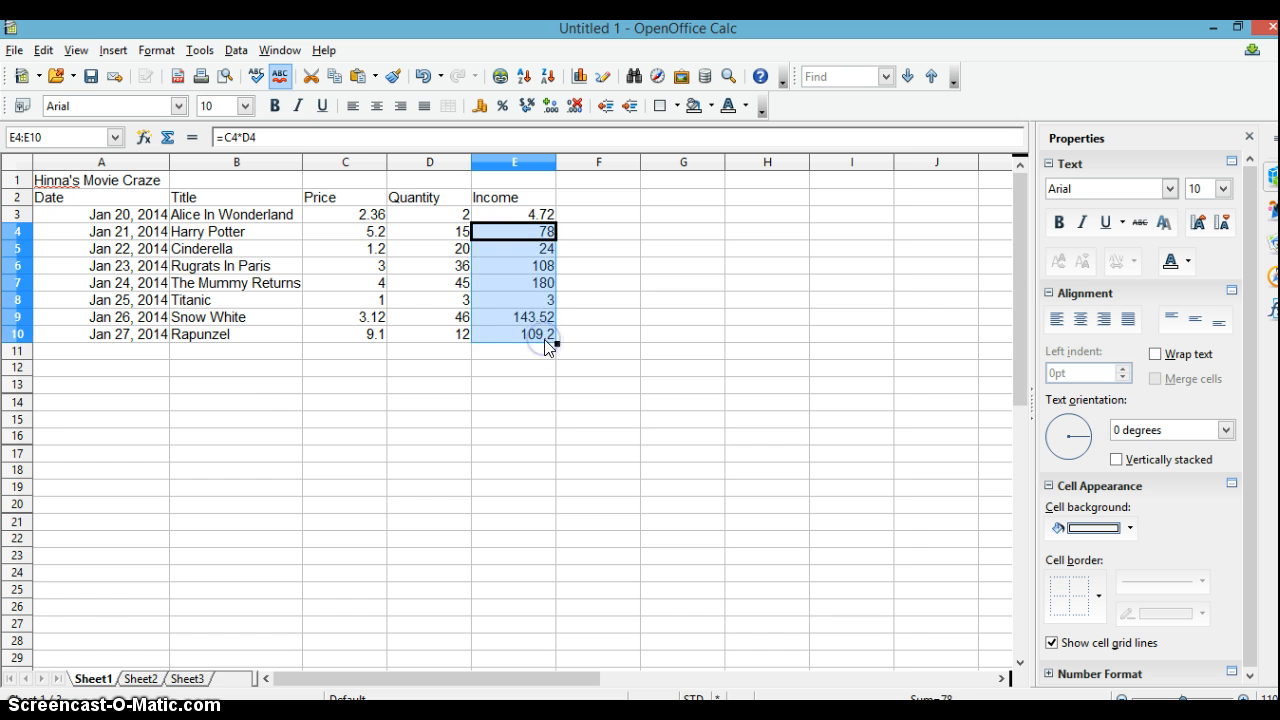
click(536, 351)
Enter the label "Total" in cell A12 below the movie dates
double_click(145, 372)
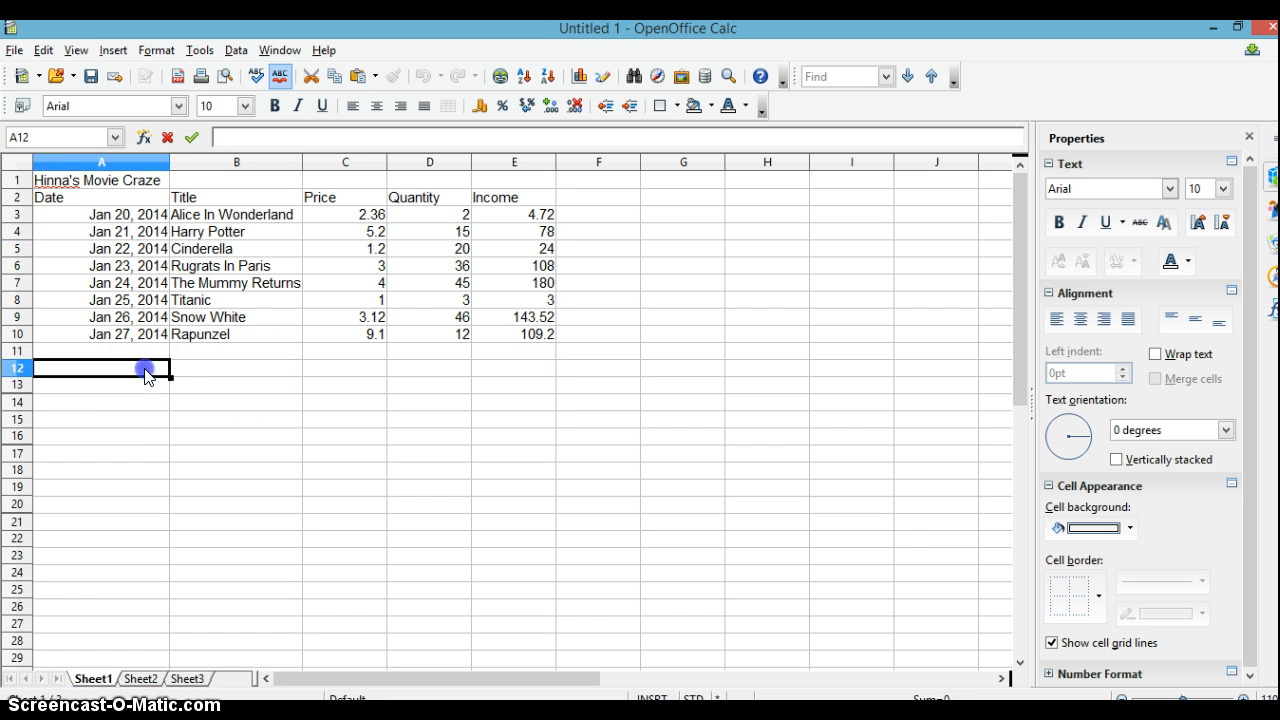
text(T)
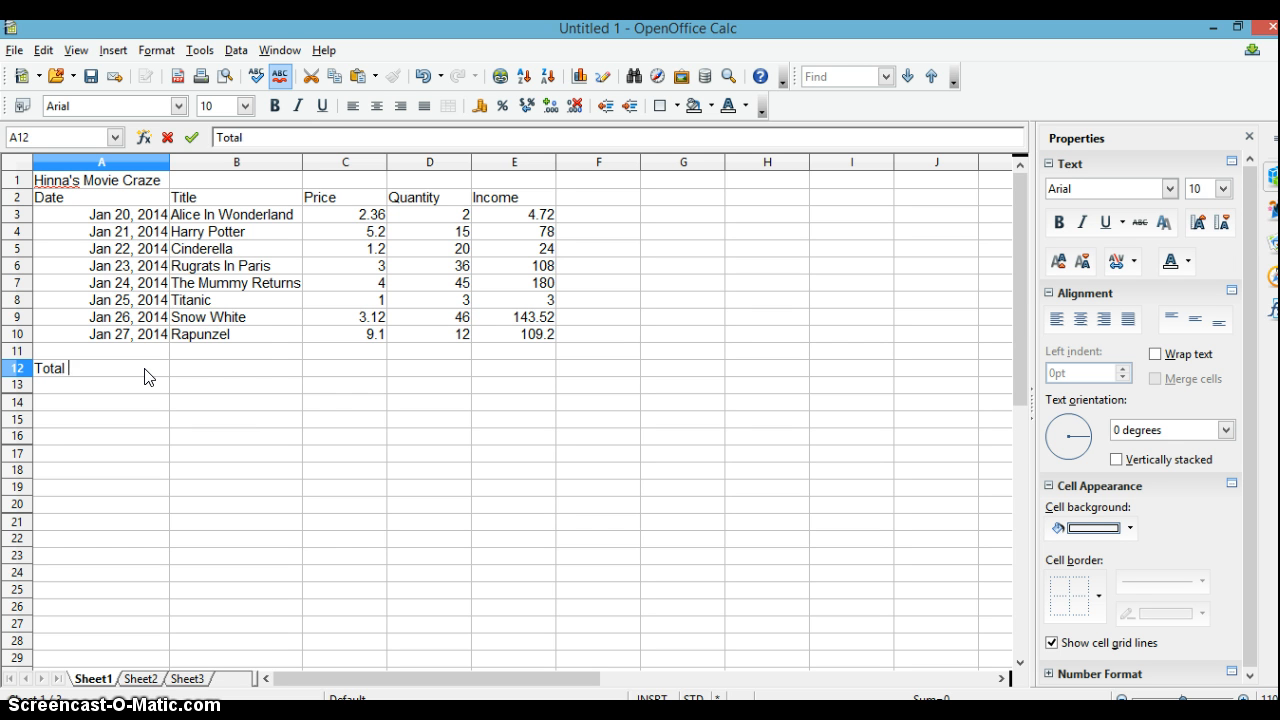
text(otal)
Add up the movie prices in cell C12 with the formula =SUM(C3:C10)
click(345, 369)
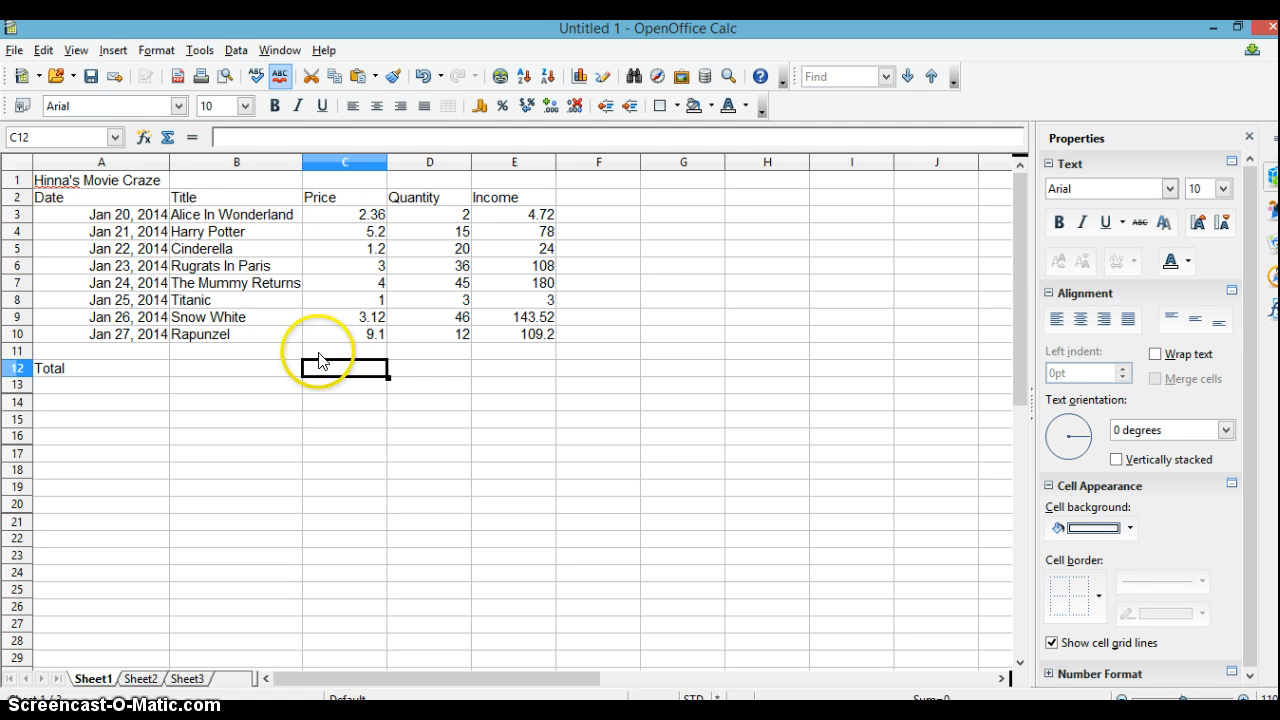
click(167, 138)
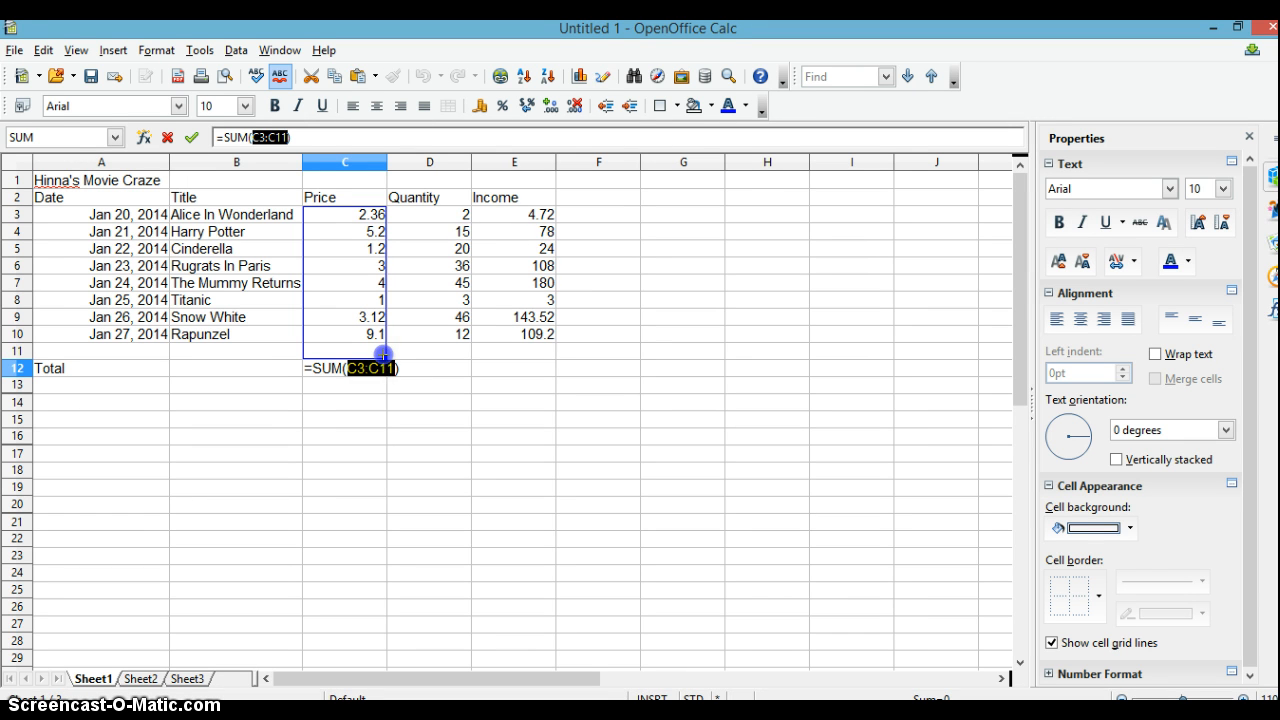
drag(381, 344, 380, 339)
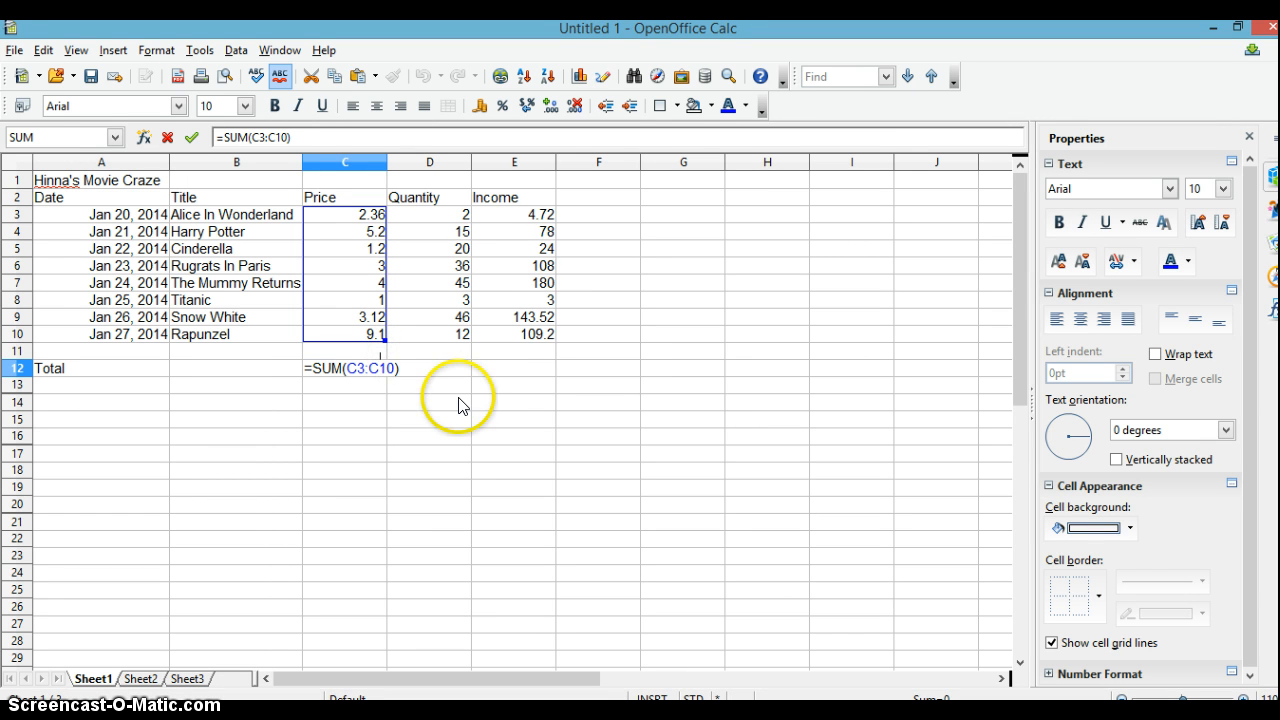
key(Return)
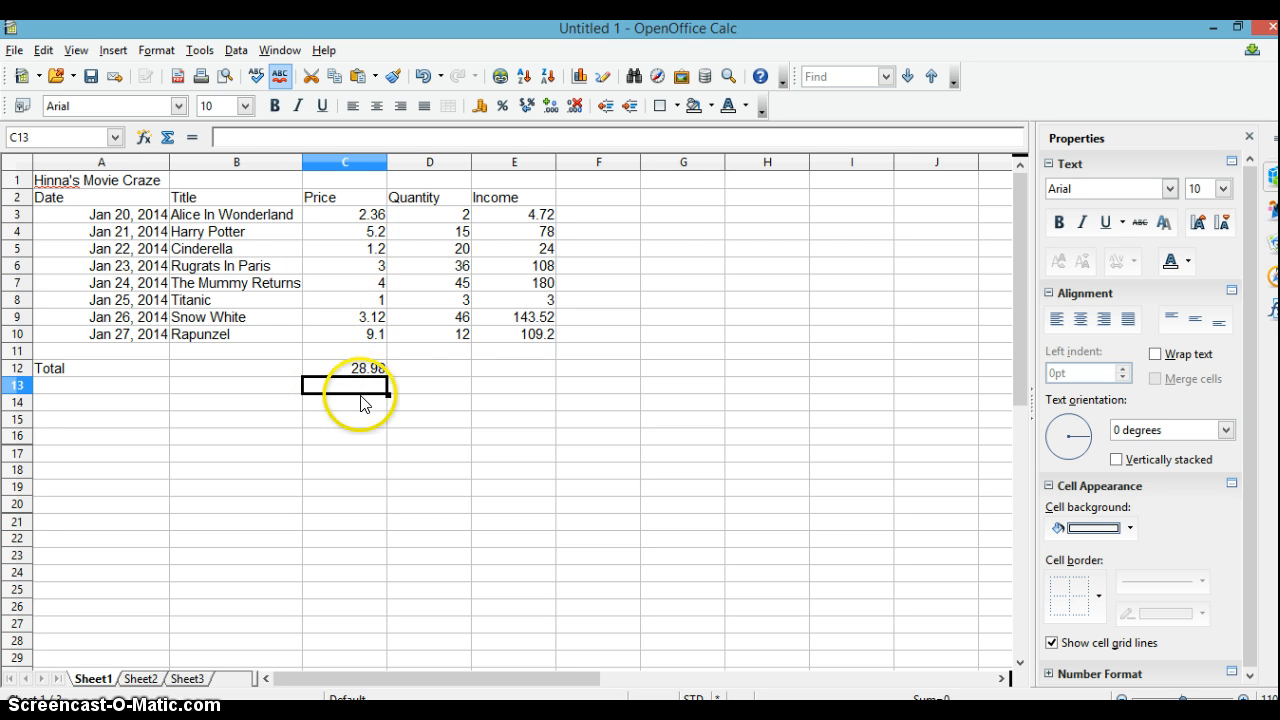
Add up the quantities in cell D12 with a SUM over D3:D10
click(429, 368)
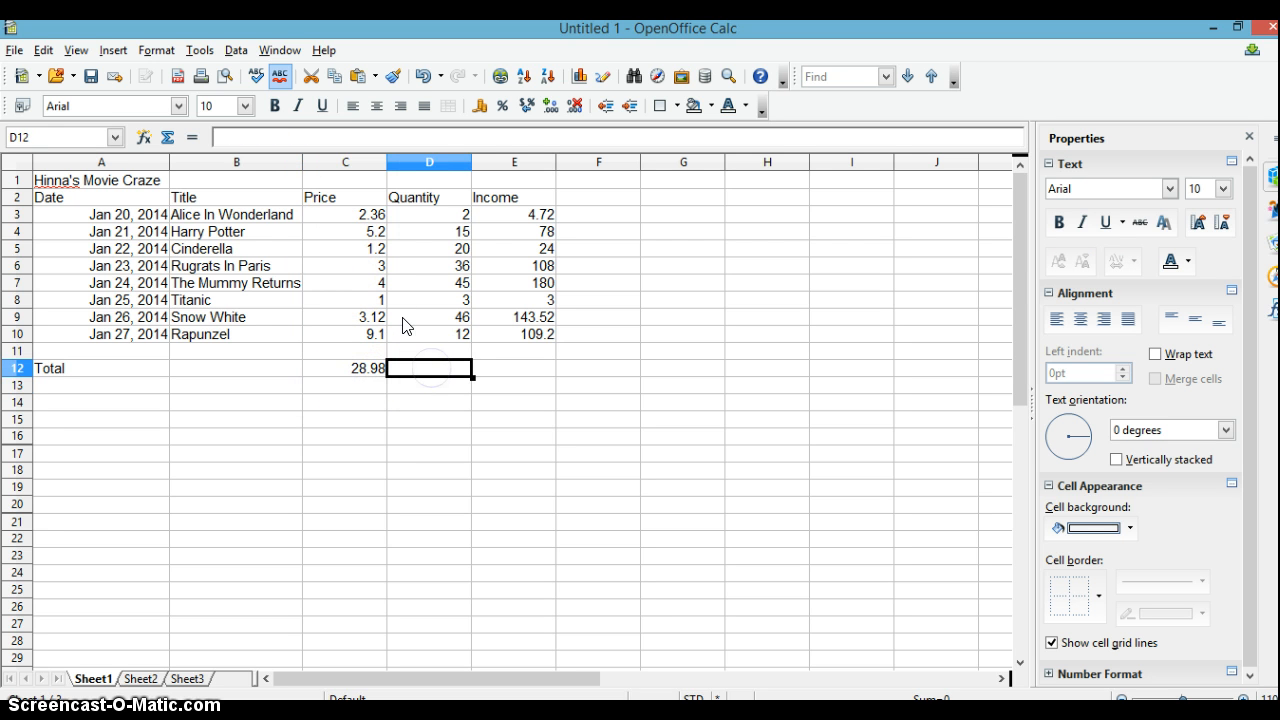
click(168, 137)
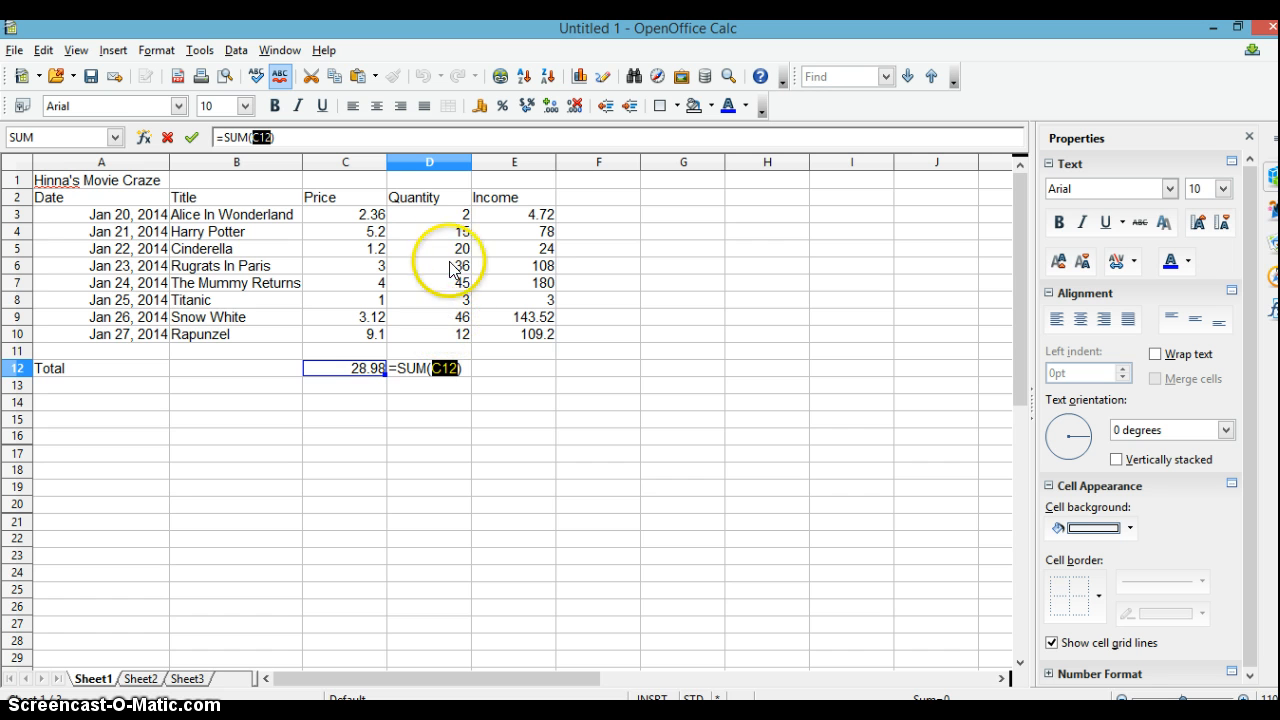
click(444, 213)
drag(460, 228, 454, 331)
click(547, 418)
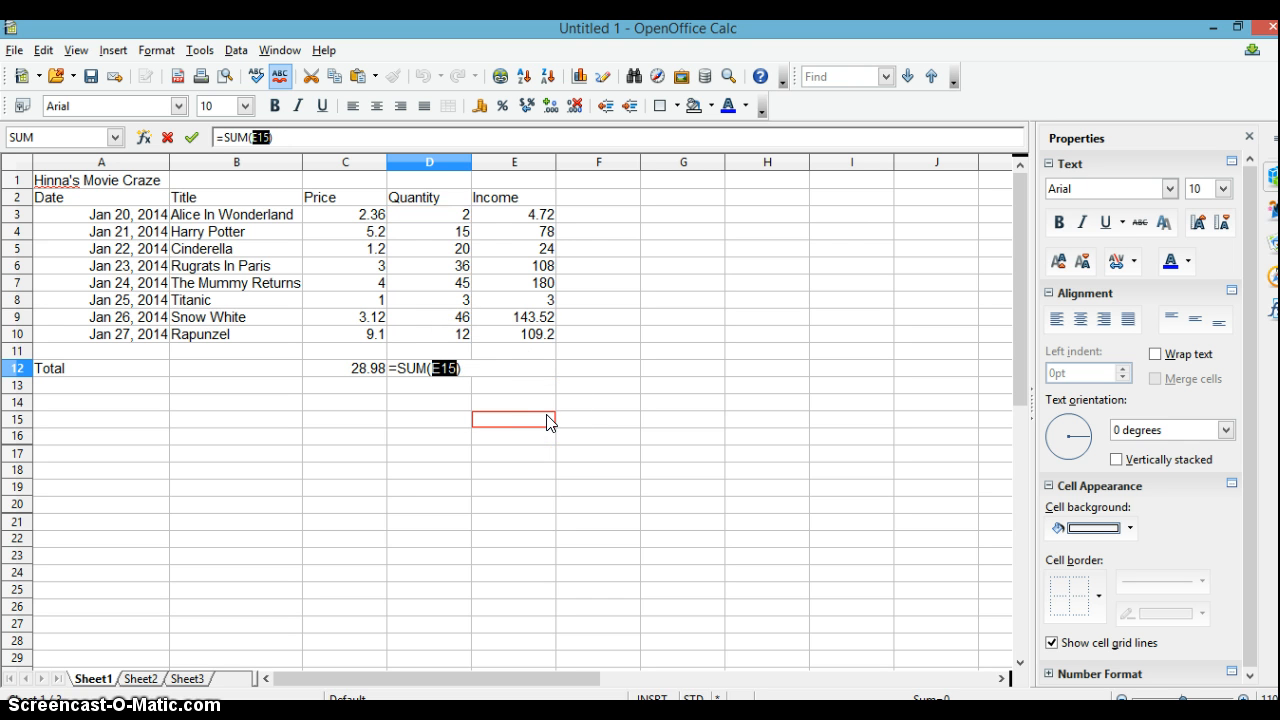
drag(430, 213, 434, 337)
key(Return)
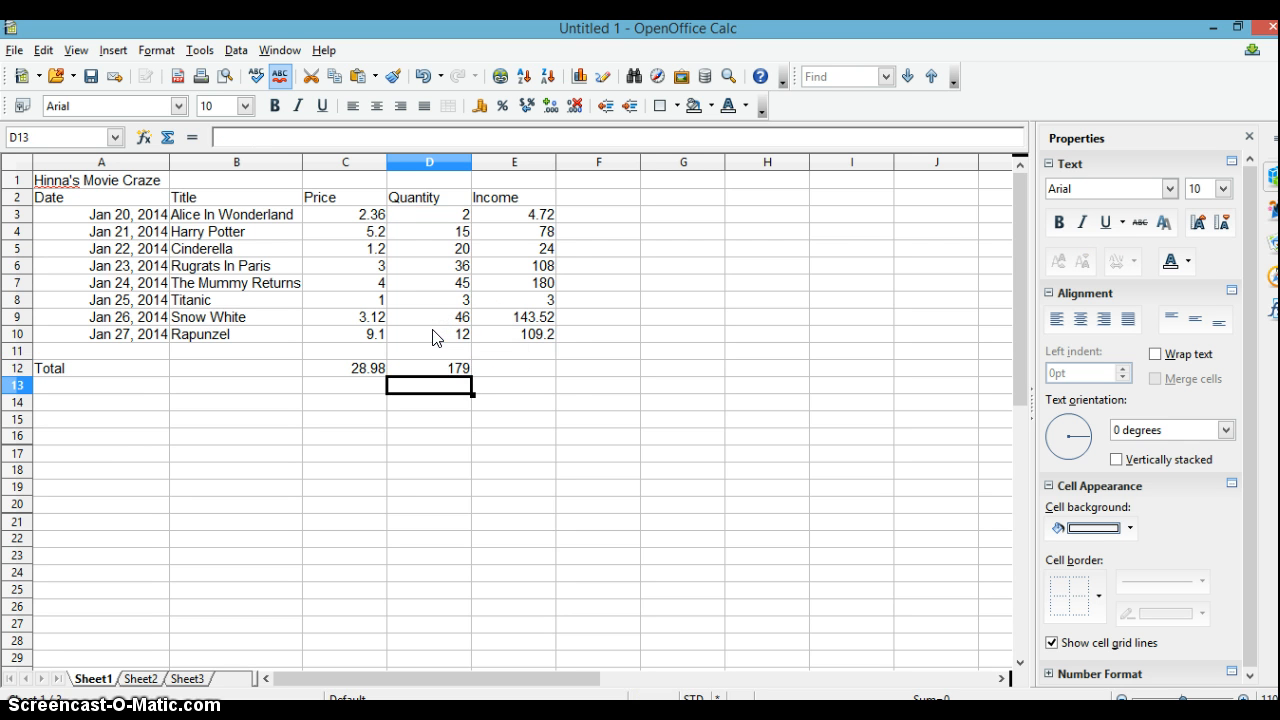
Add up the income values in cell E12 with the formula =SUM(E3:E10)
click(532, 372)
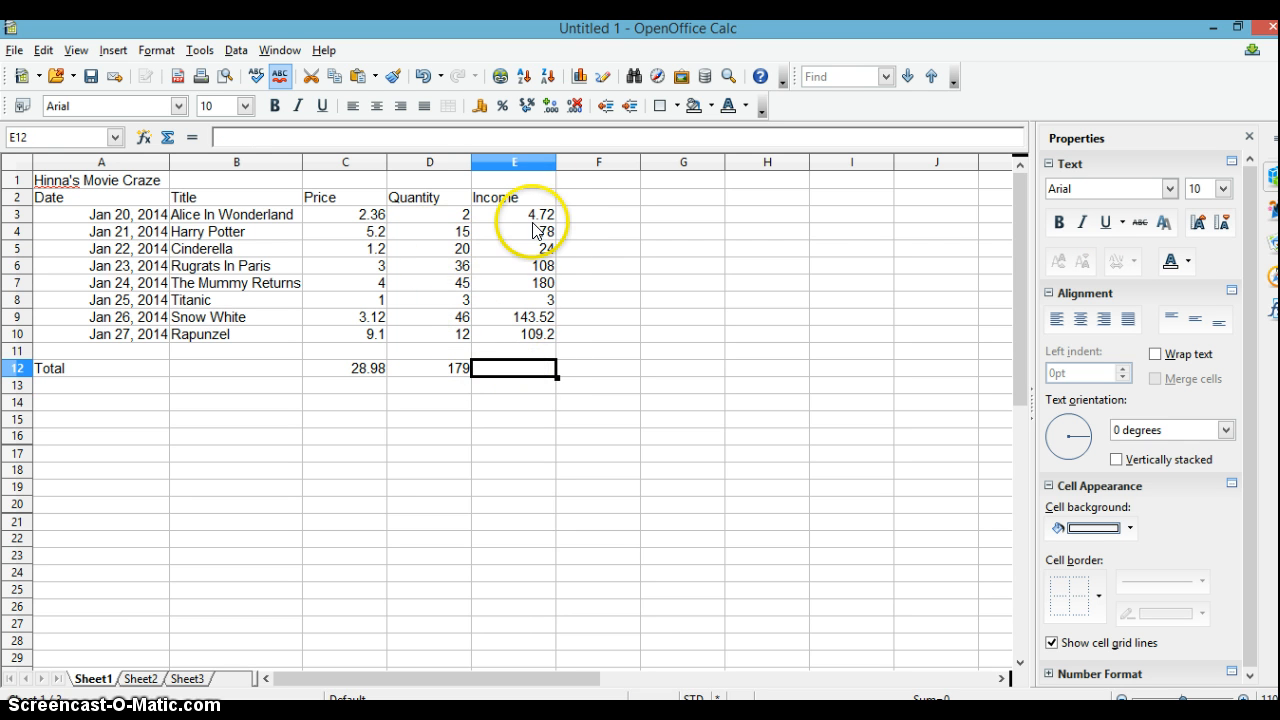
click(167, 138)
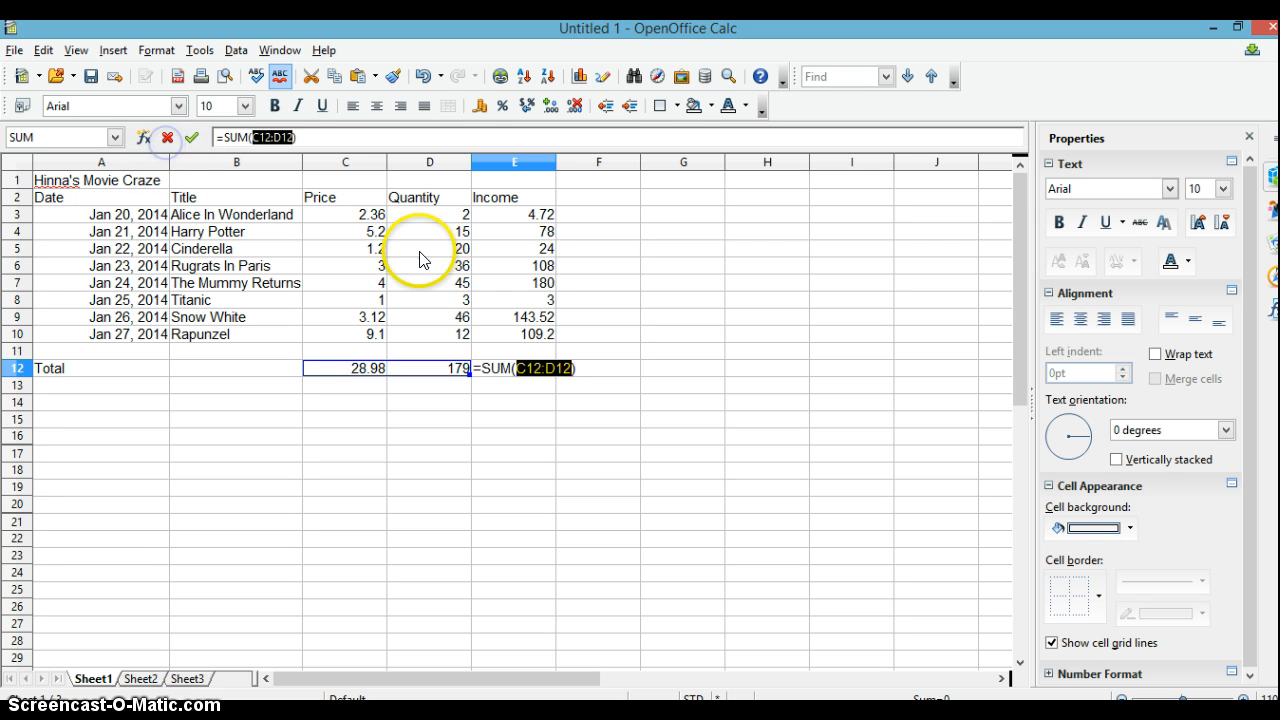
drag(510, 222, 510, 335)
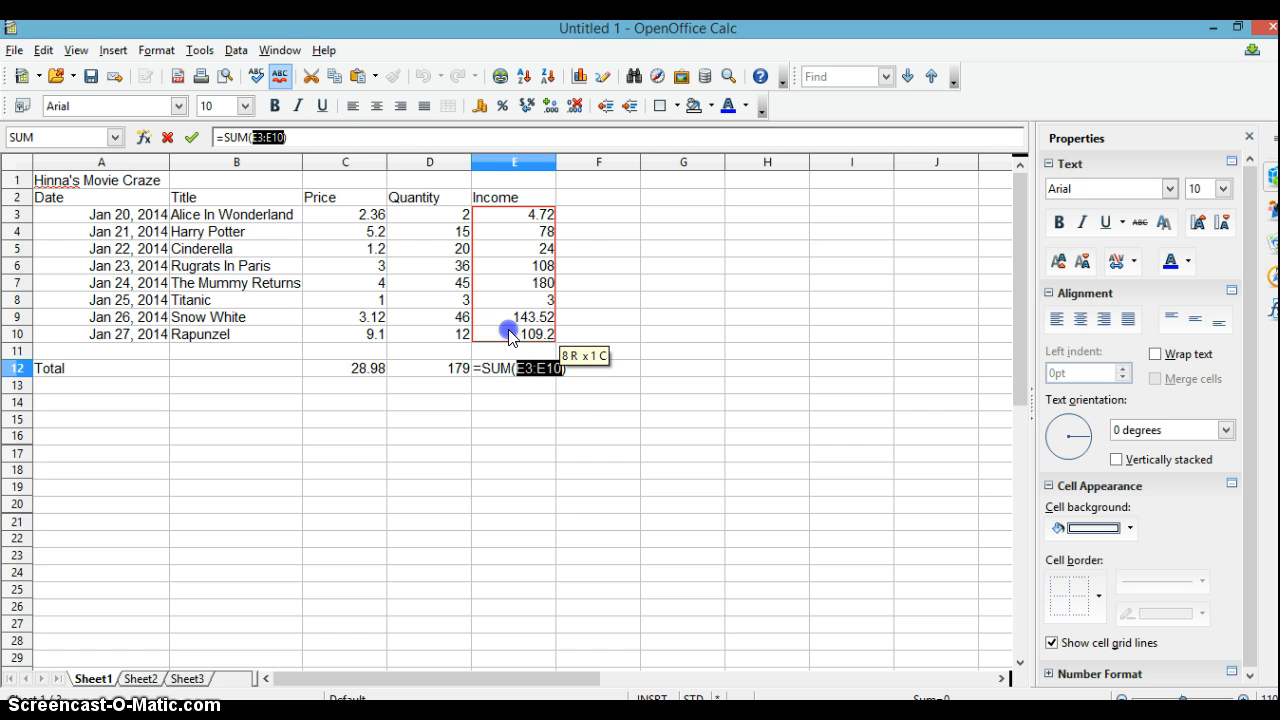
key(Return)
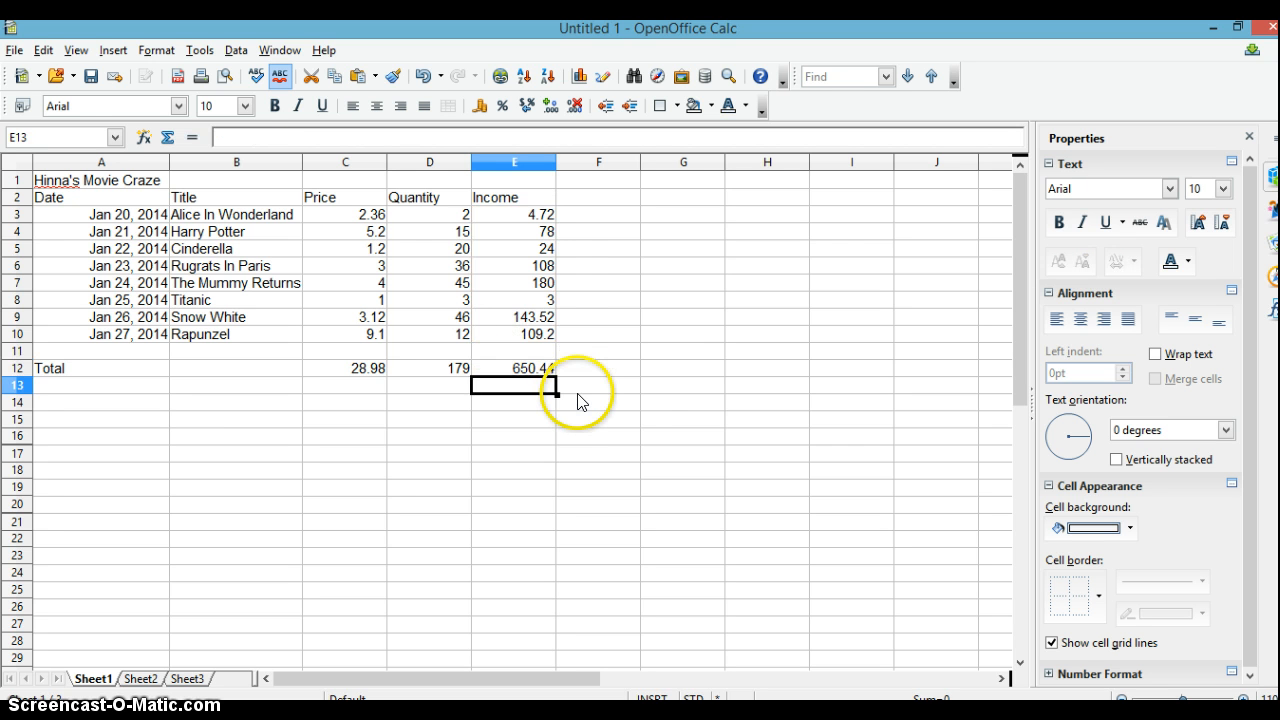
Label cell G12 "total" and add up the row totals in cell F12 with =SUM(C12:E12)
click(668, 375)
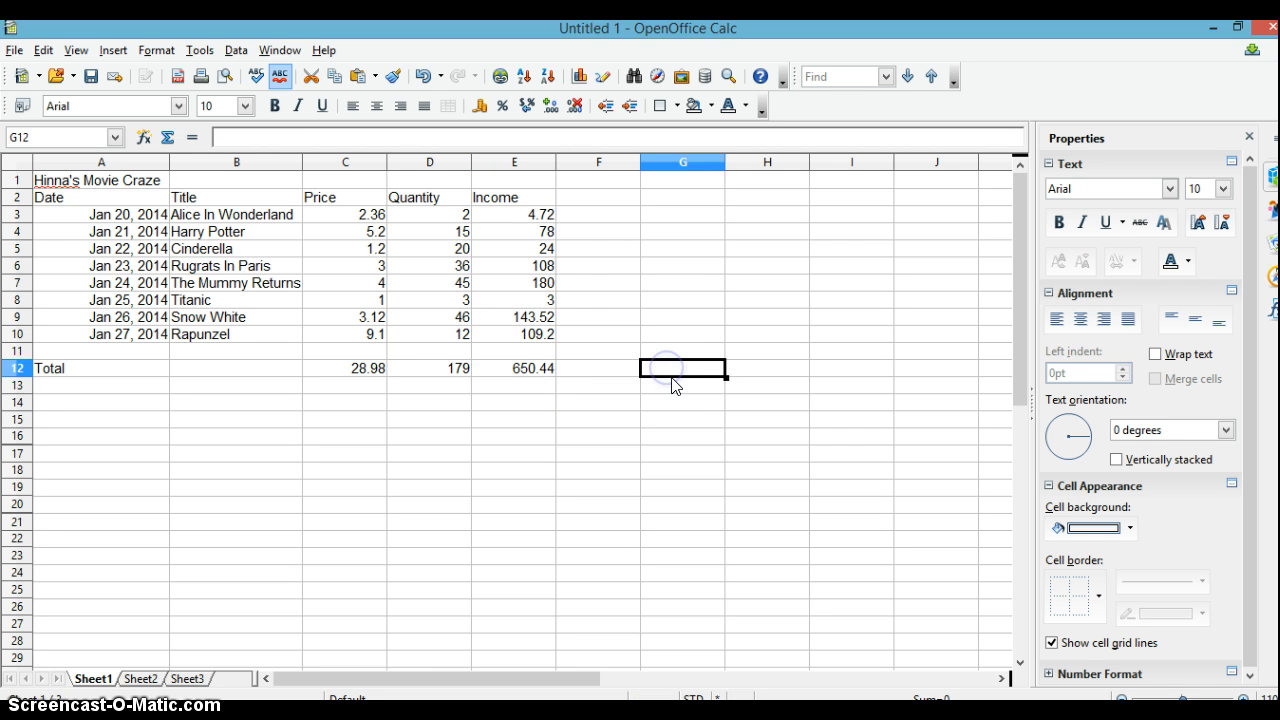
text(total)
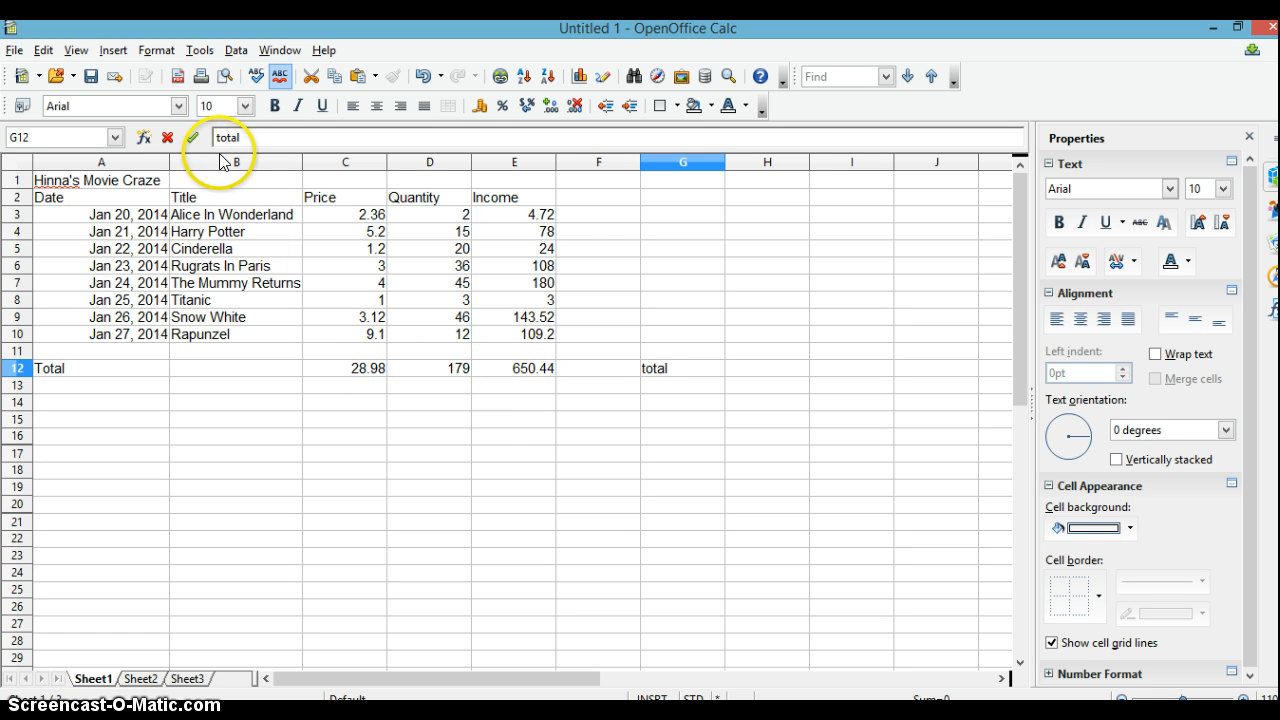
click(585, 372)
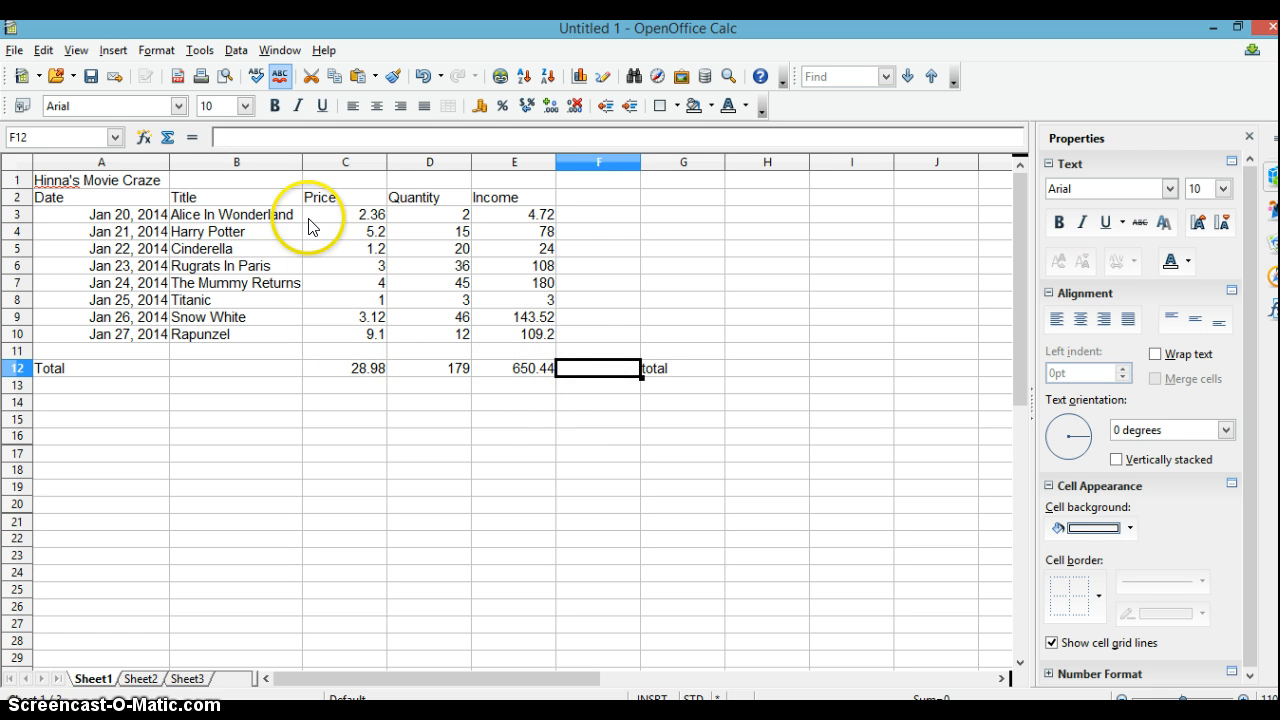
click(167, 137)
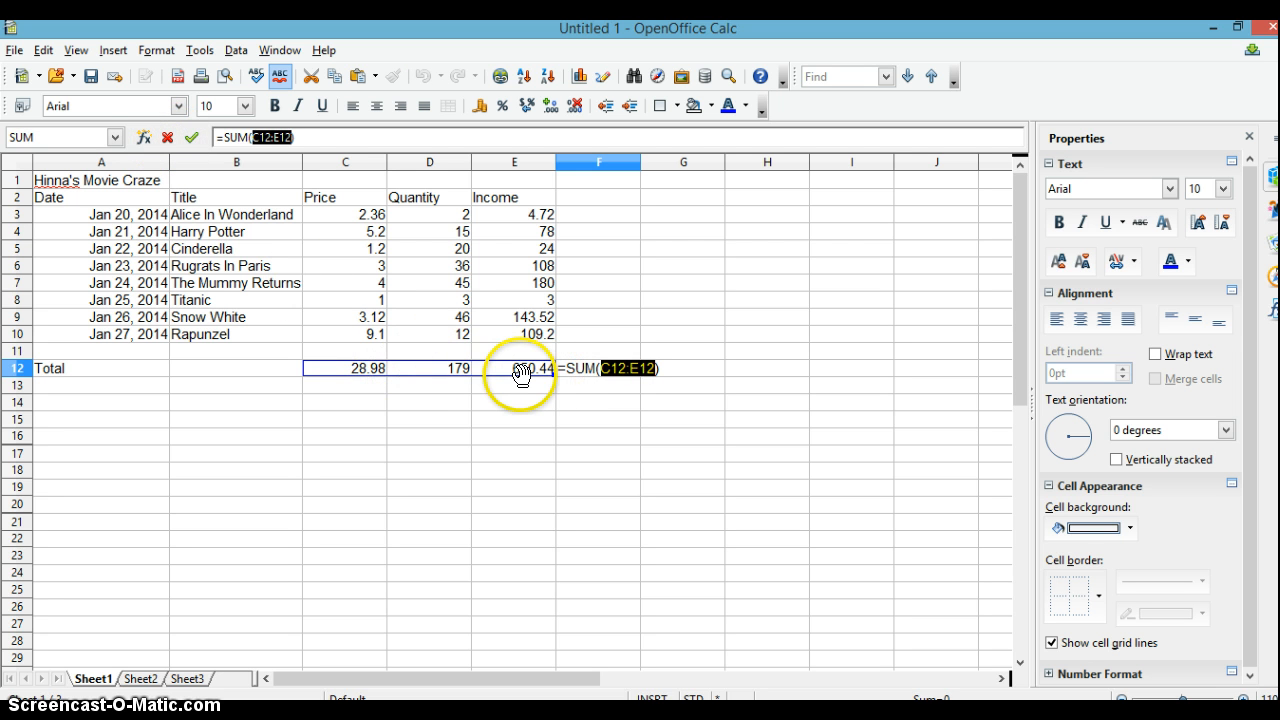
key(Return)
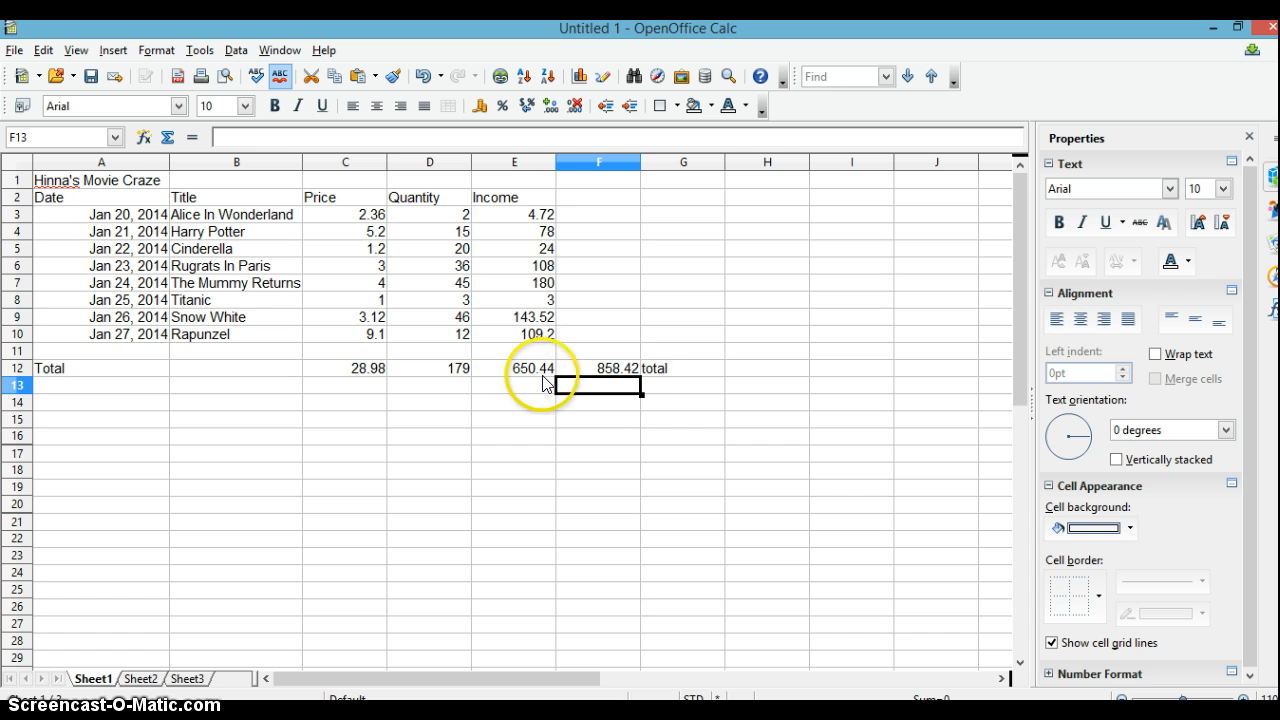
Clear the label in cell G12 and the row sum in cell F12
click(663, 370)
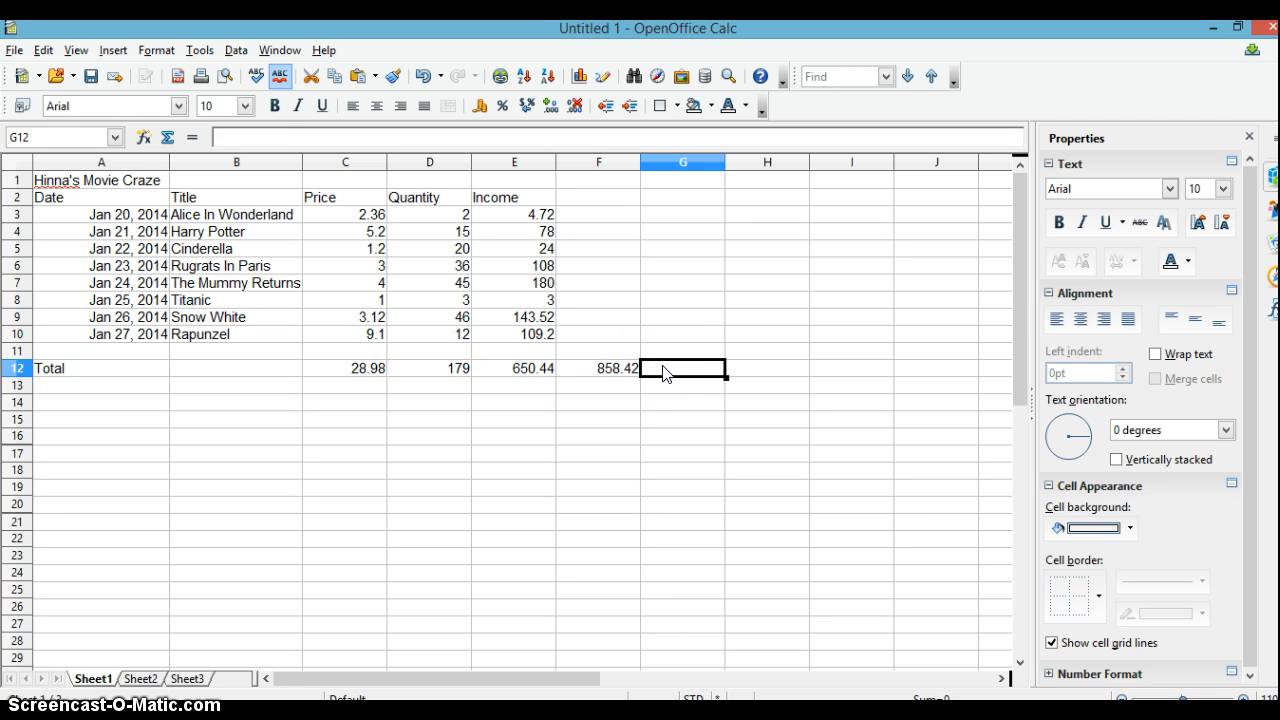
click(630, 372)
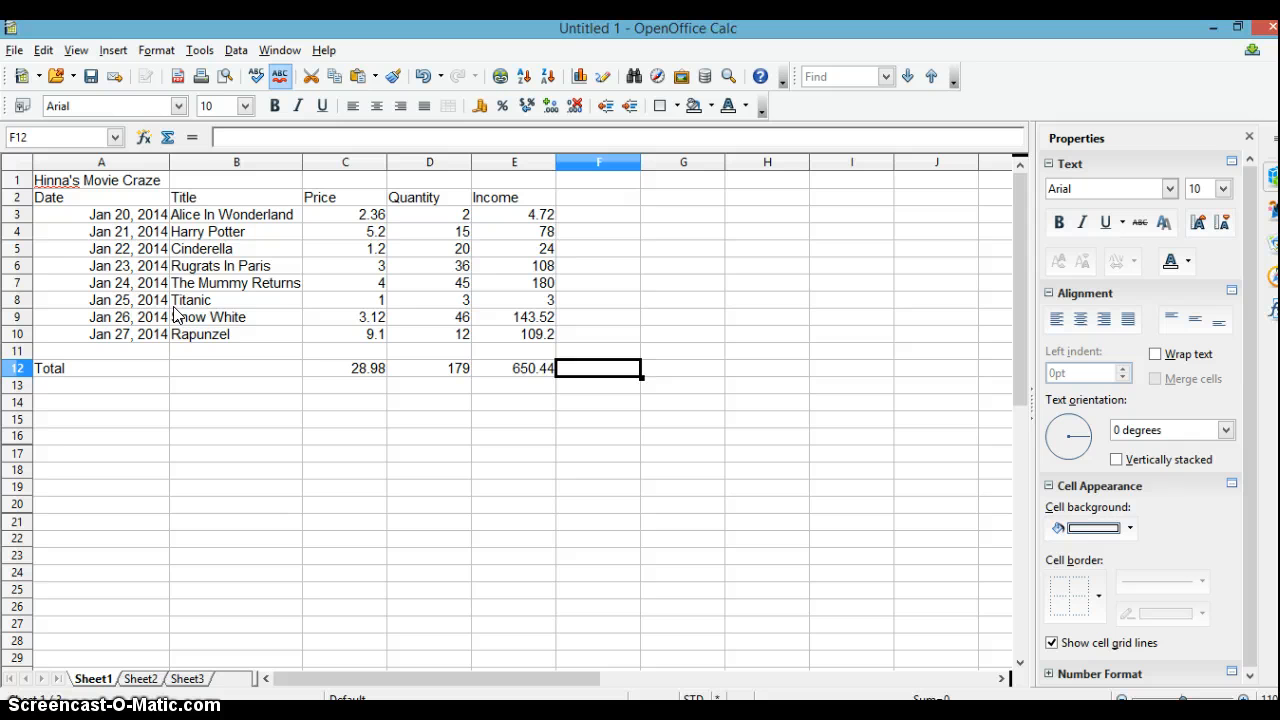
Format the spreadsheet title in cell A1 as bold 14 pt Arimo text
click(155, 182)
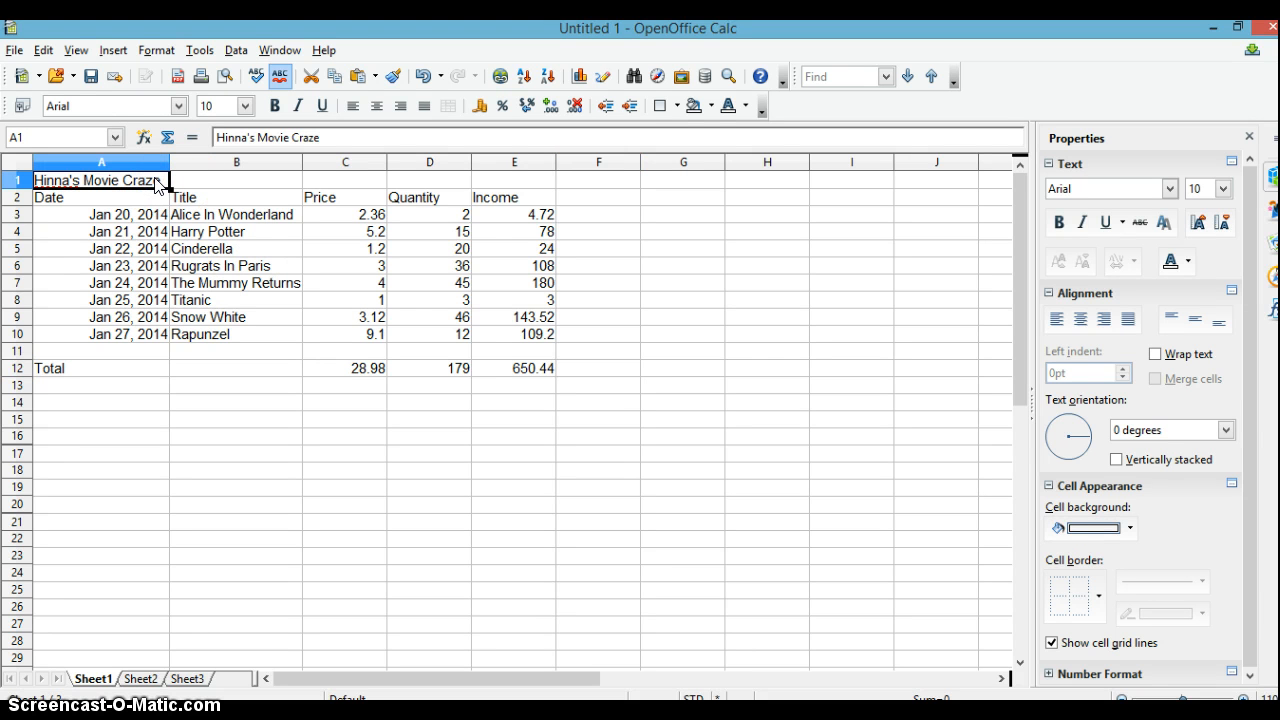
double_click(147, 177)
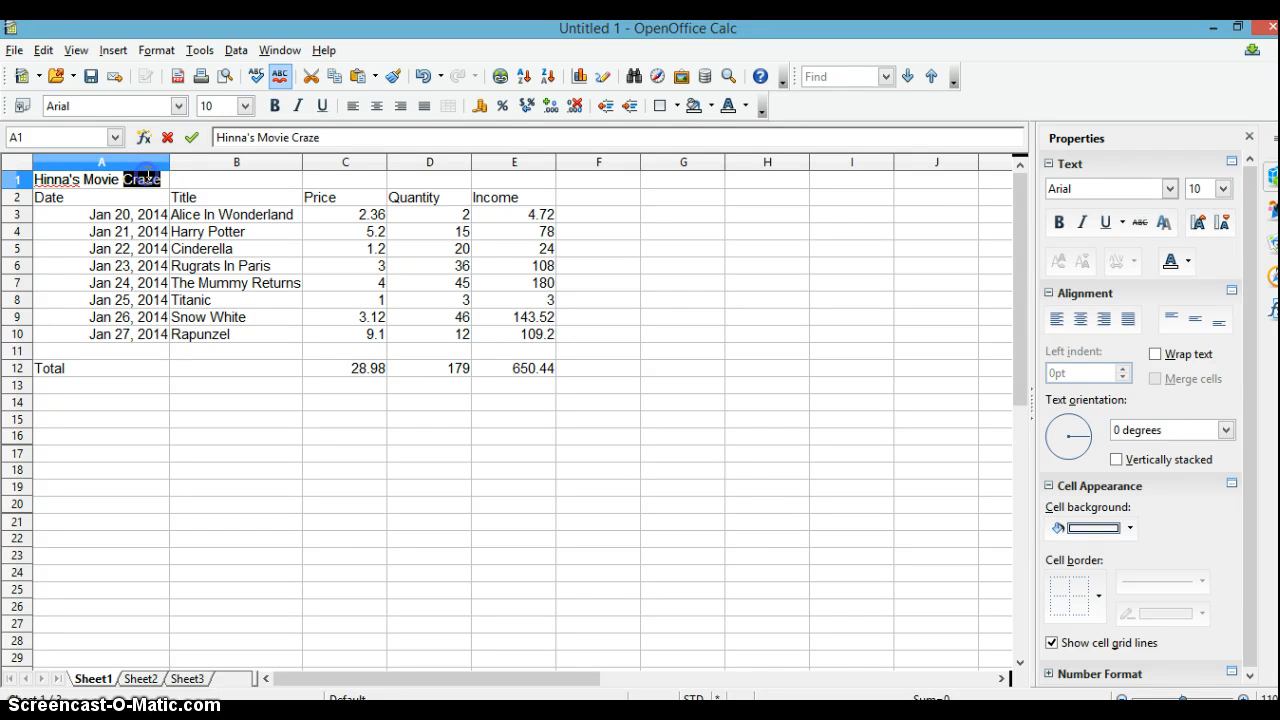
triple_click(147, 177)
click(244, 106)
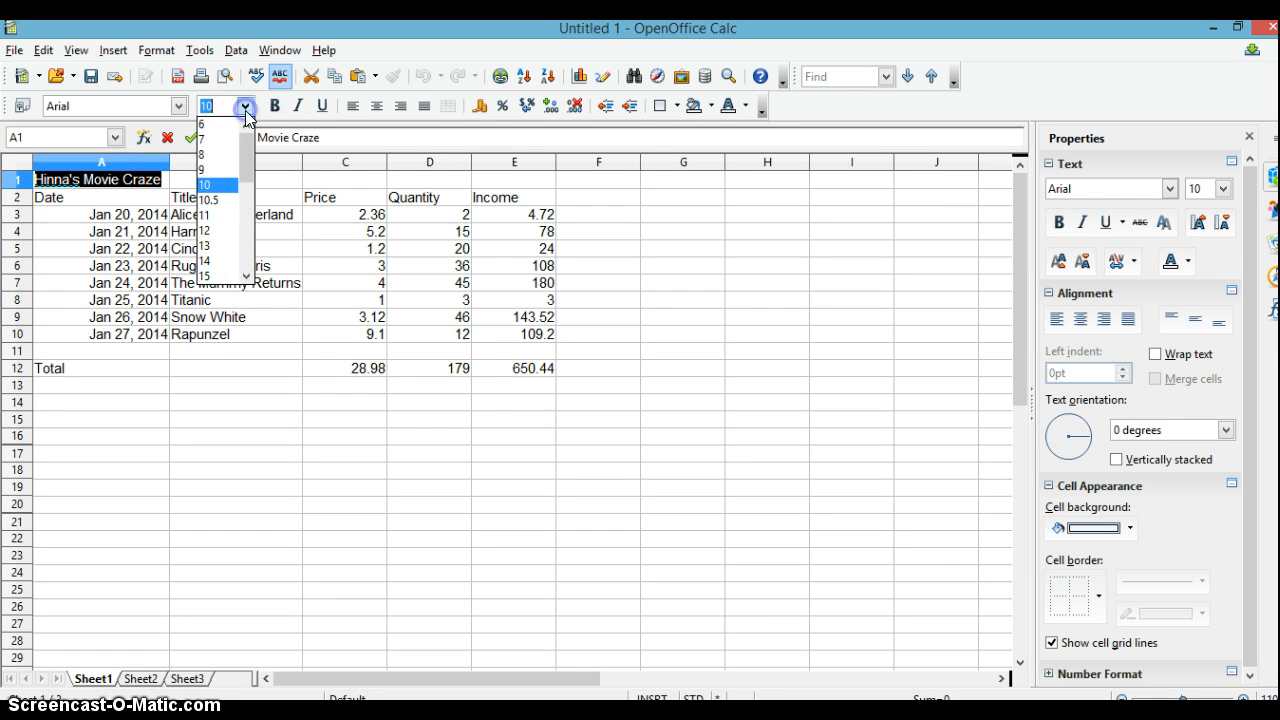
click(210, 261)
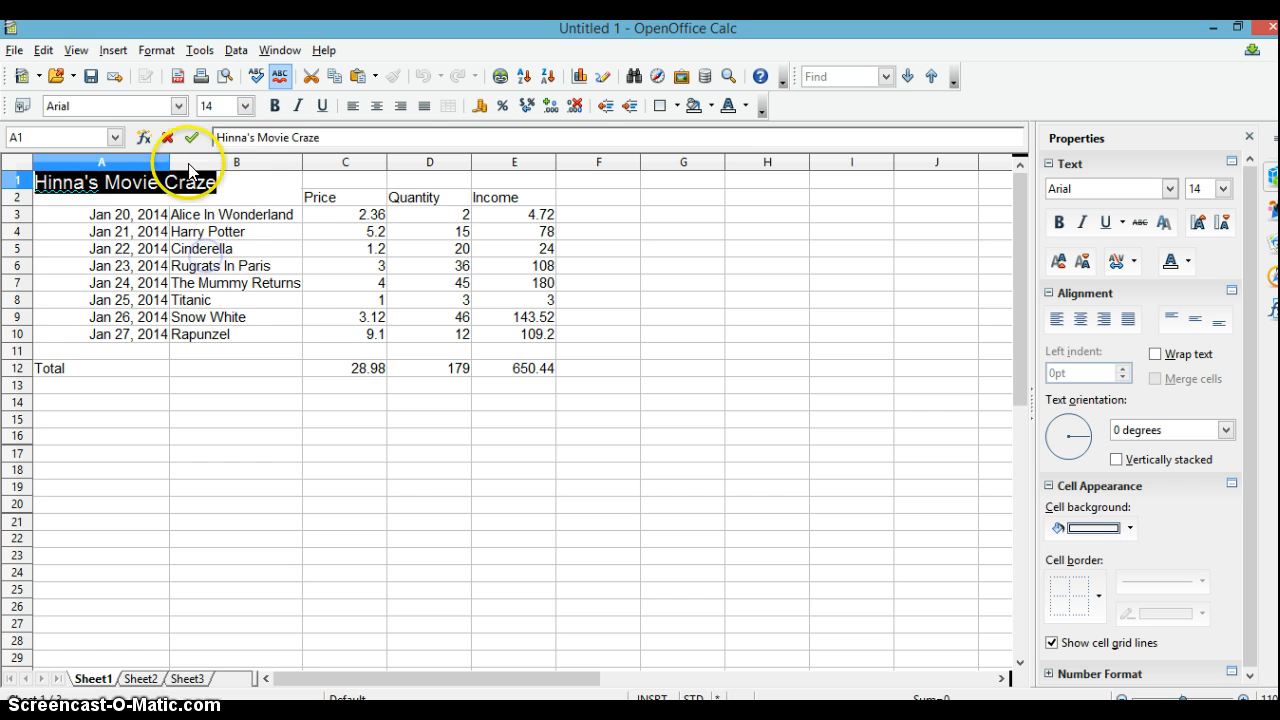
click(181, 106)
click(170, 150)
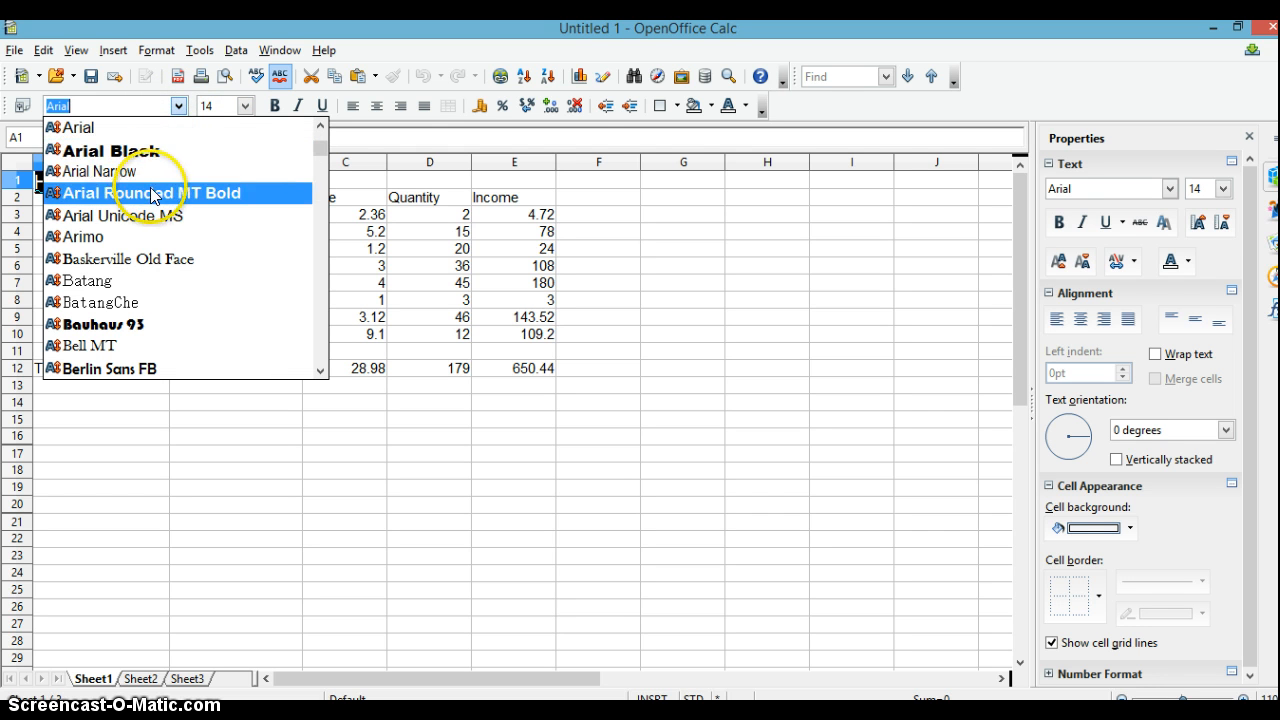
click(150, 236)
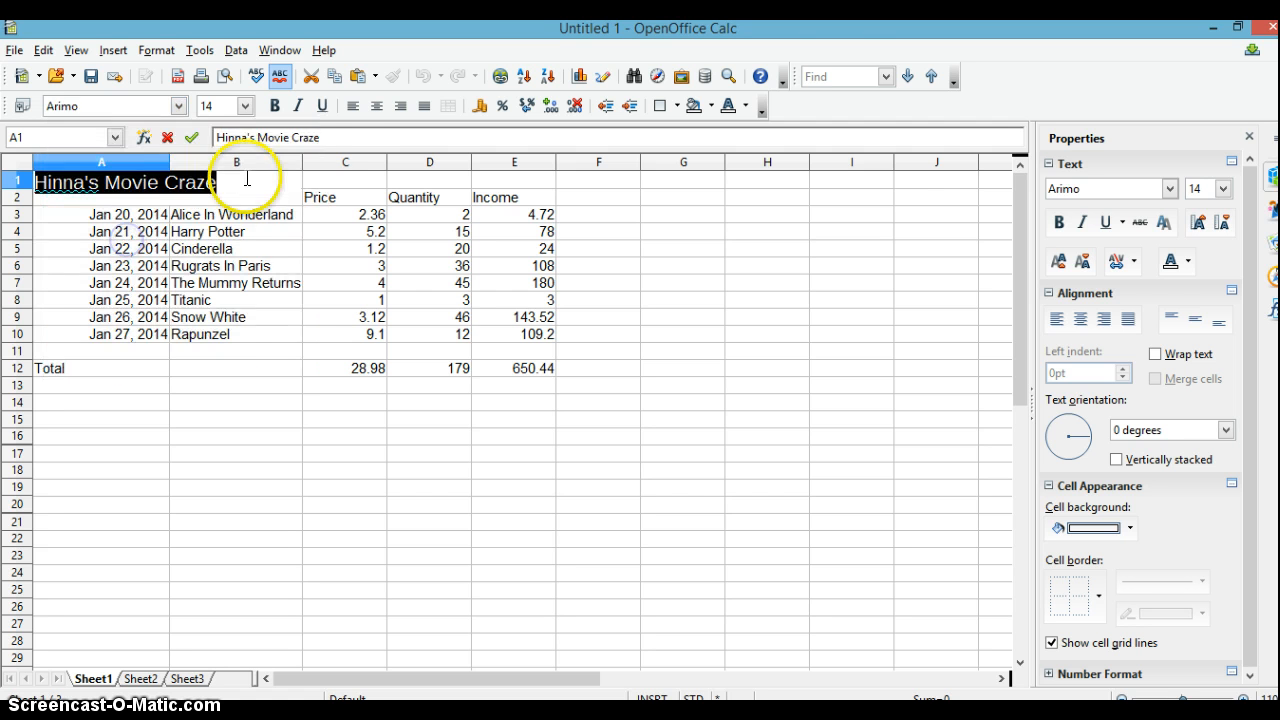
click(276, 106)
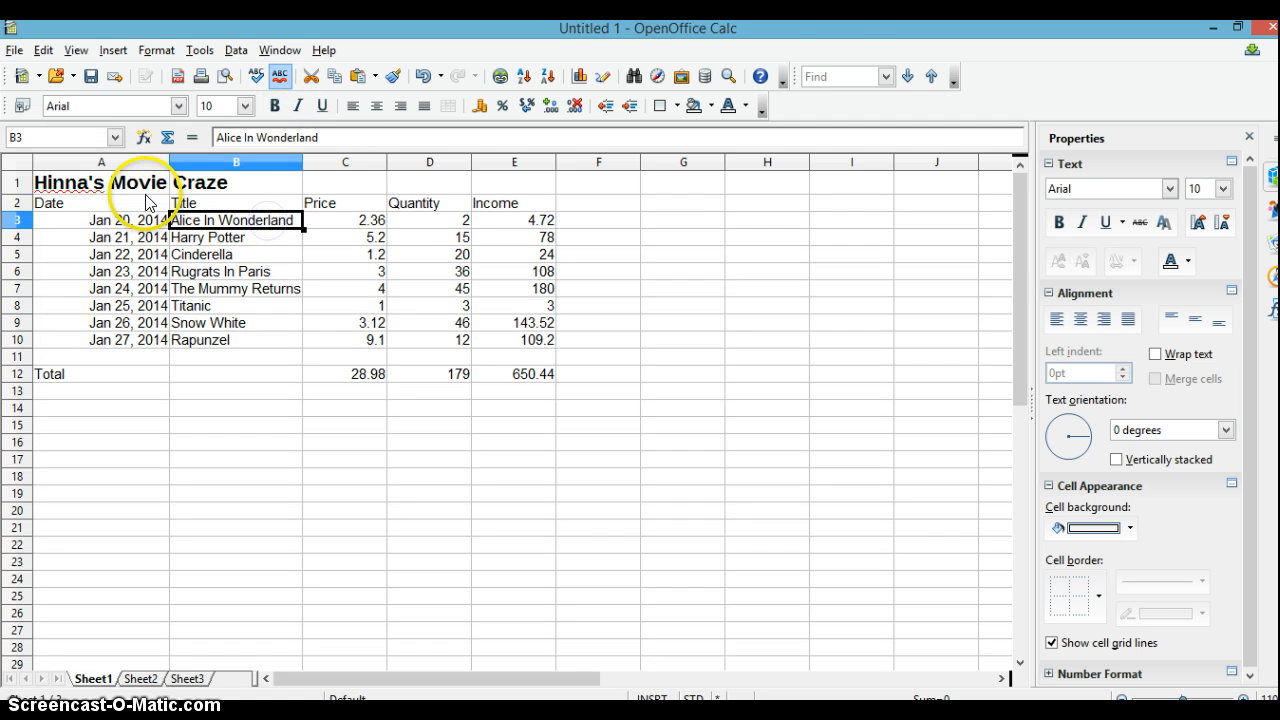
Try to format the column headings in A2:E2 as bold 12 pt Andalus text
click(147, 205)
drag(147, 205, 490, 210)
click(343, 221)
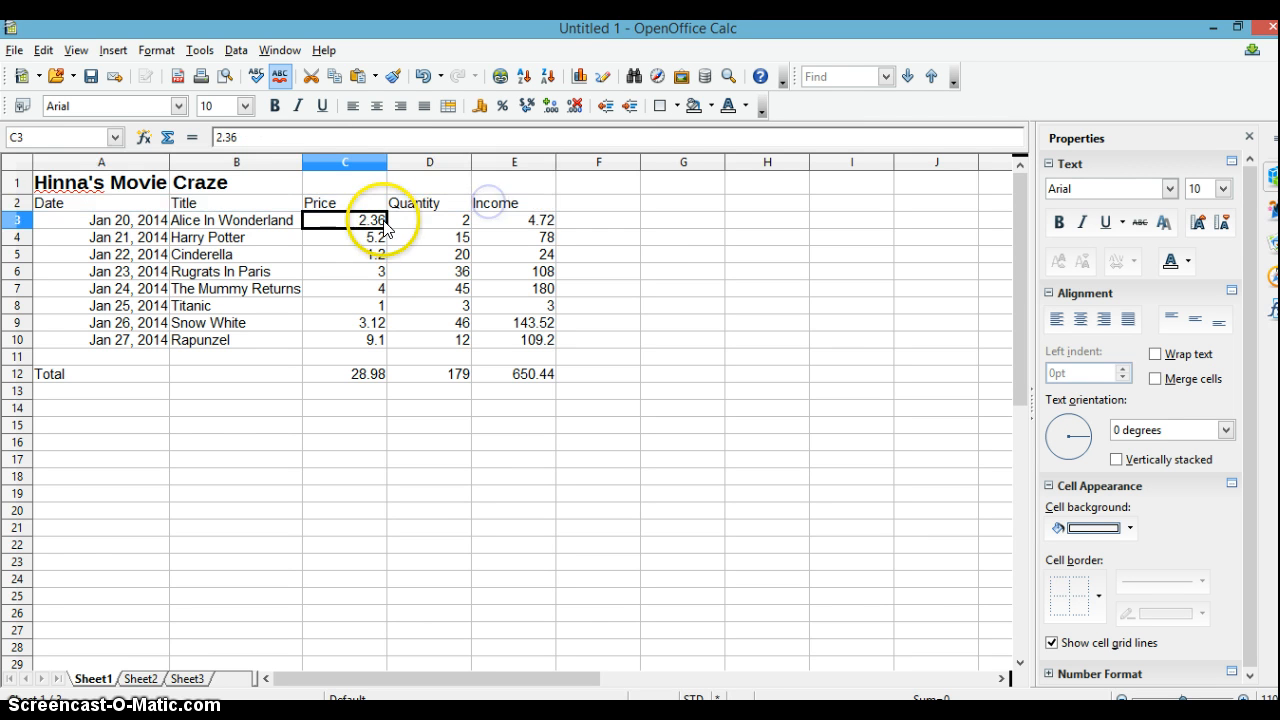
drag(147, 205, 494, 200)
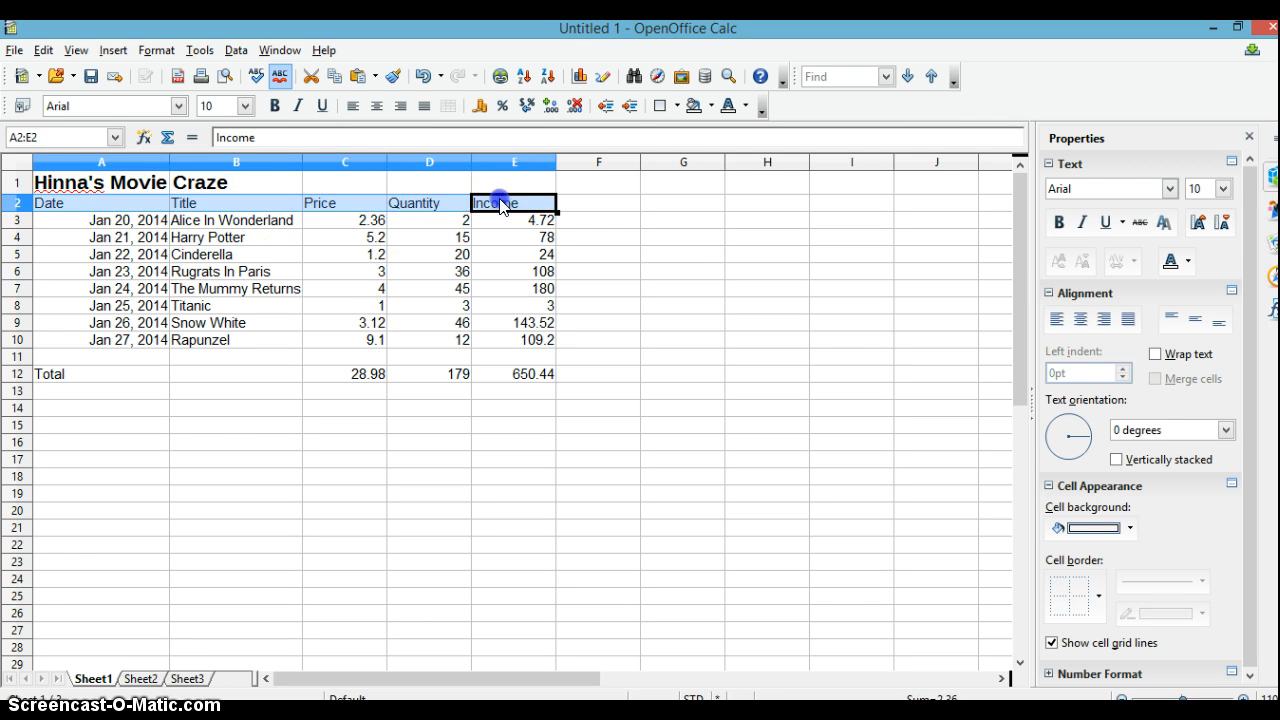
click(180, 106)
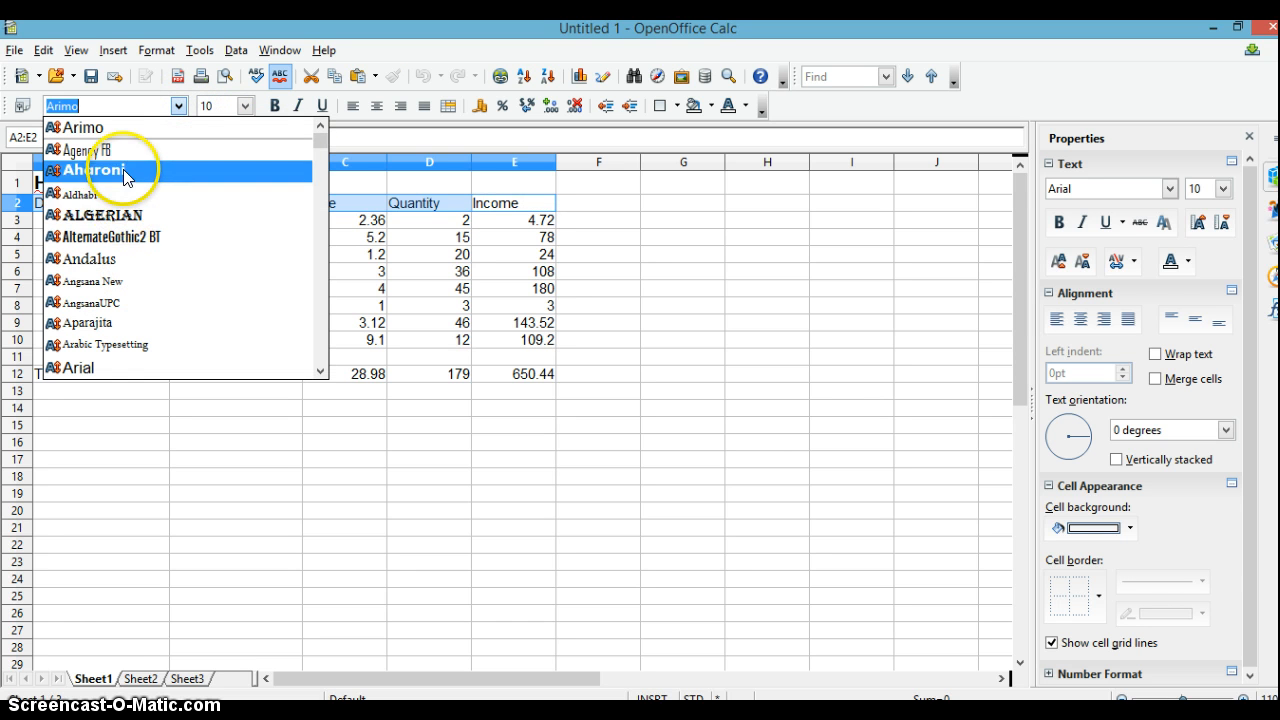
click(127, 263)
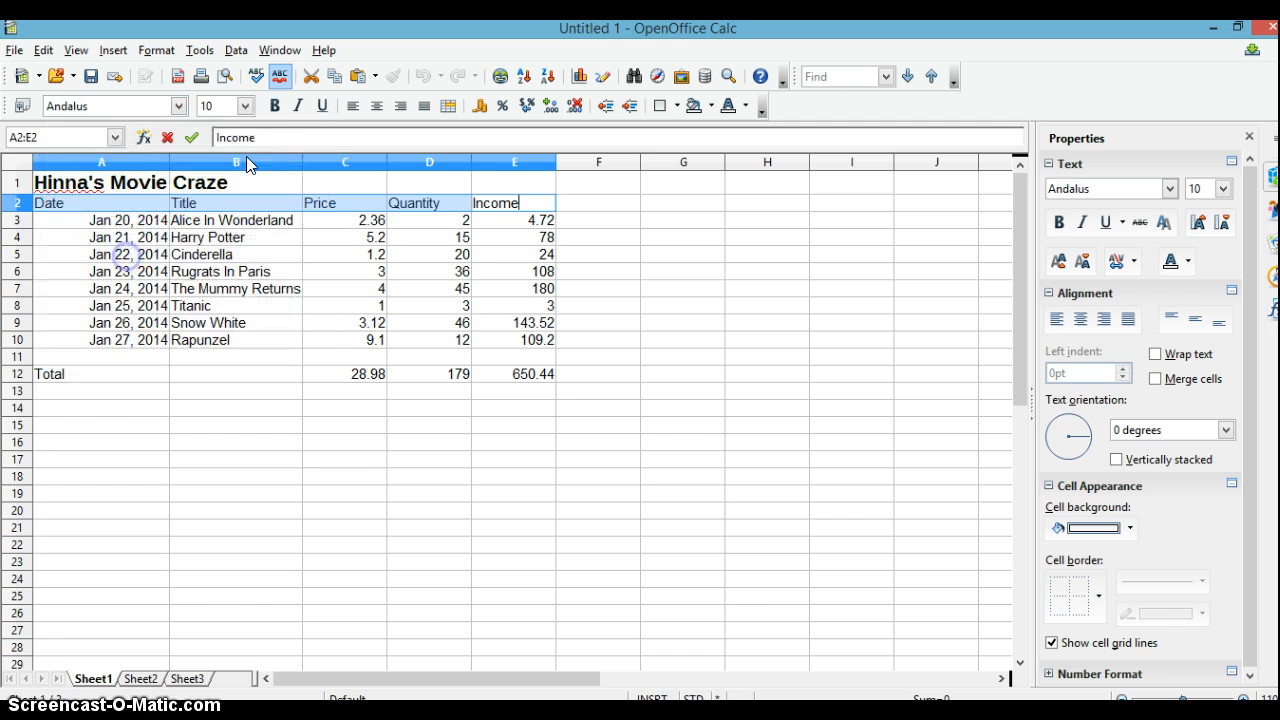
click(244, 106)
click(213, 231)
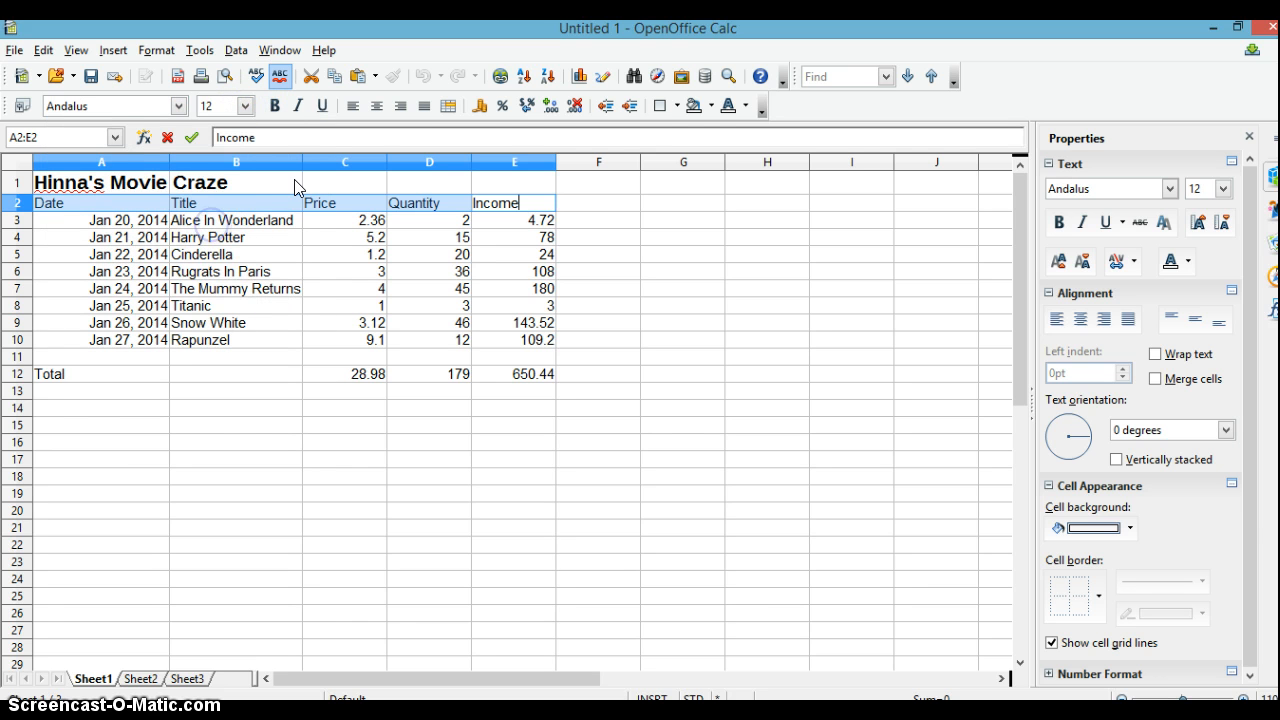
click(275, 106)
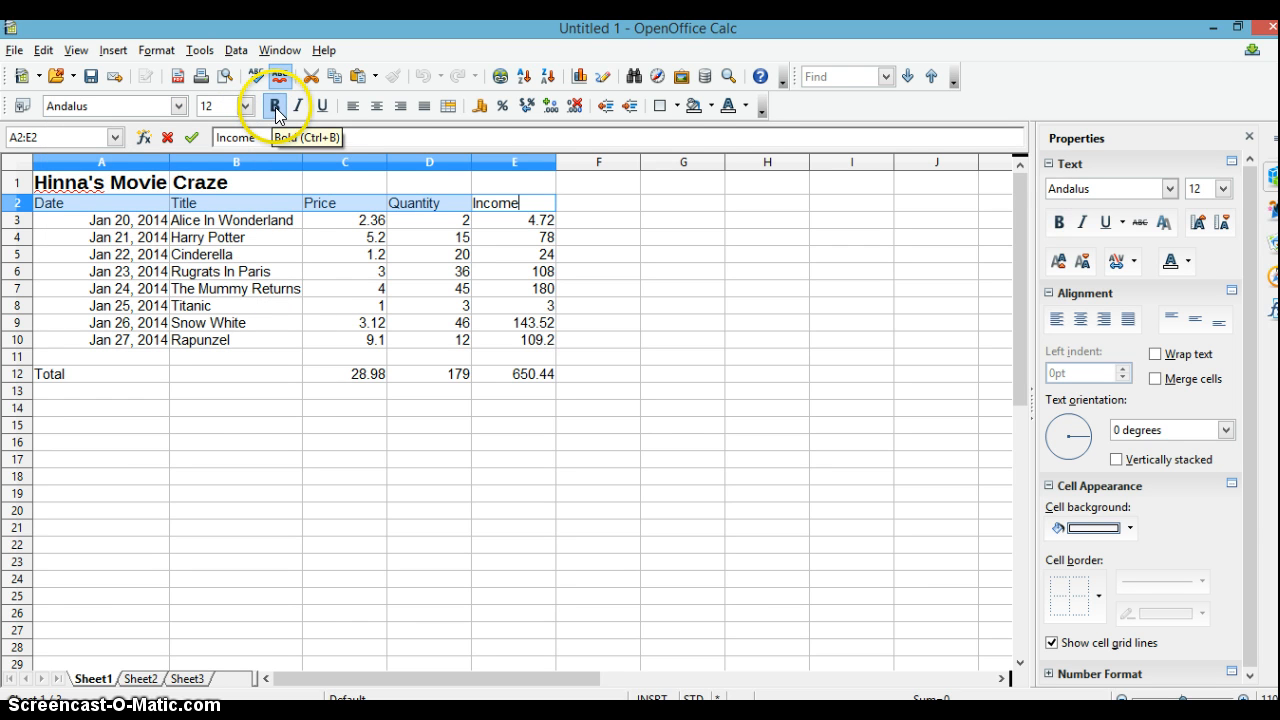
click(405, 270)
Format the column headings in A2:E2 as bold 12 pt Andalus text
drag(503, 207, 130, 208)
click(178, 106)
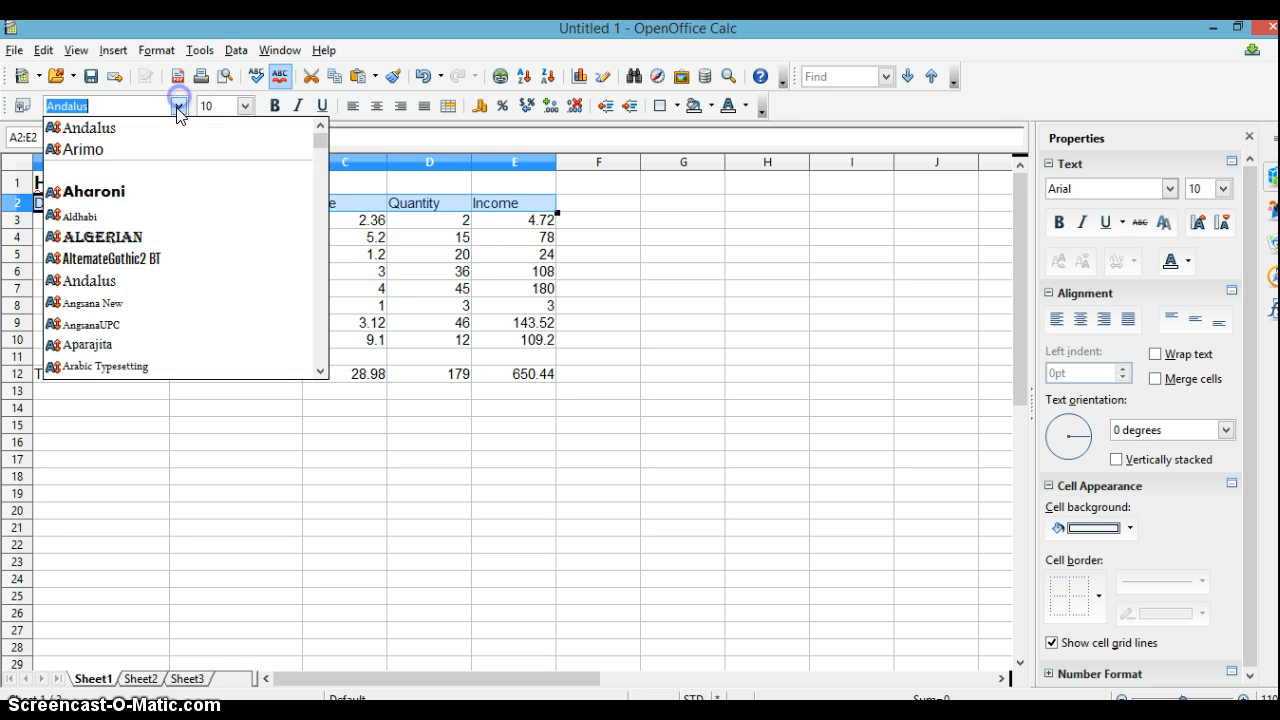
click(120, 276)
click(245, 106)
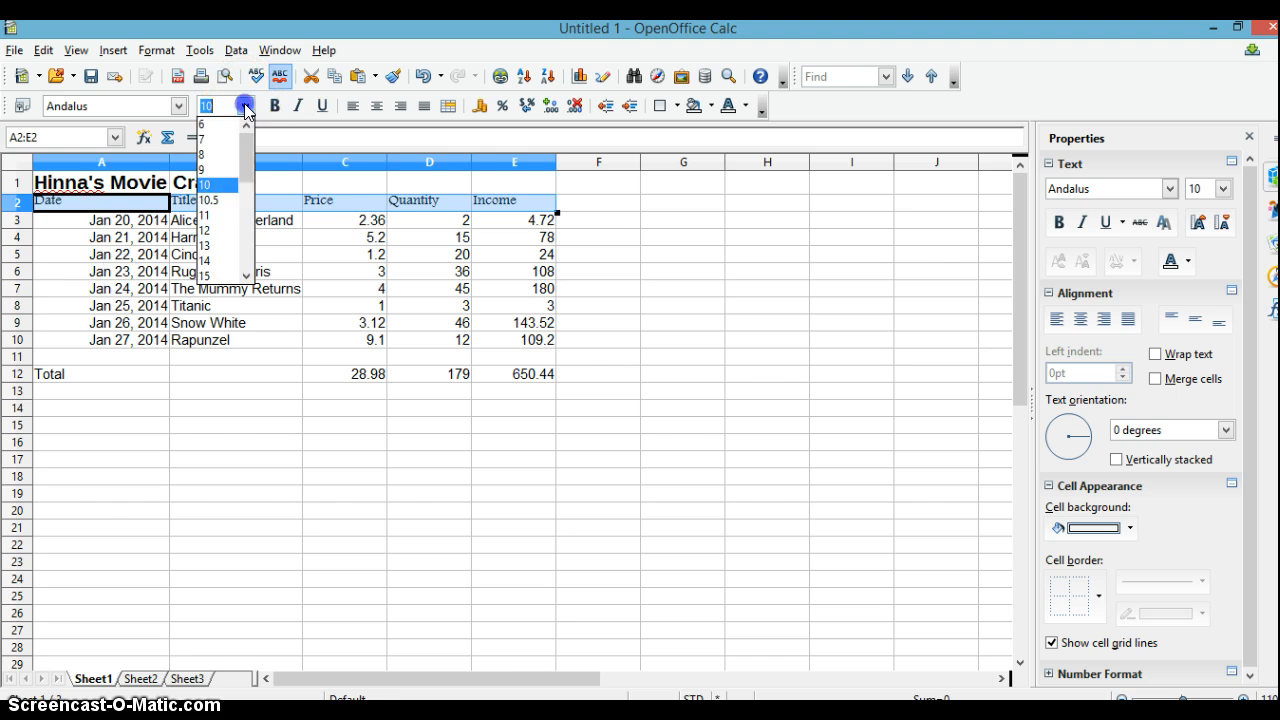
click(213, 235)
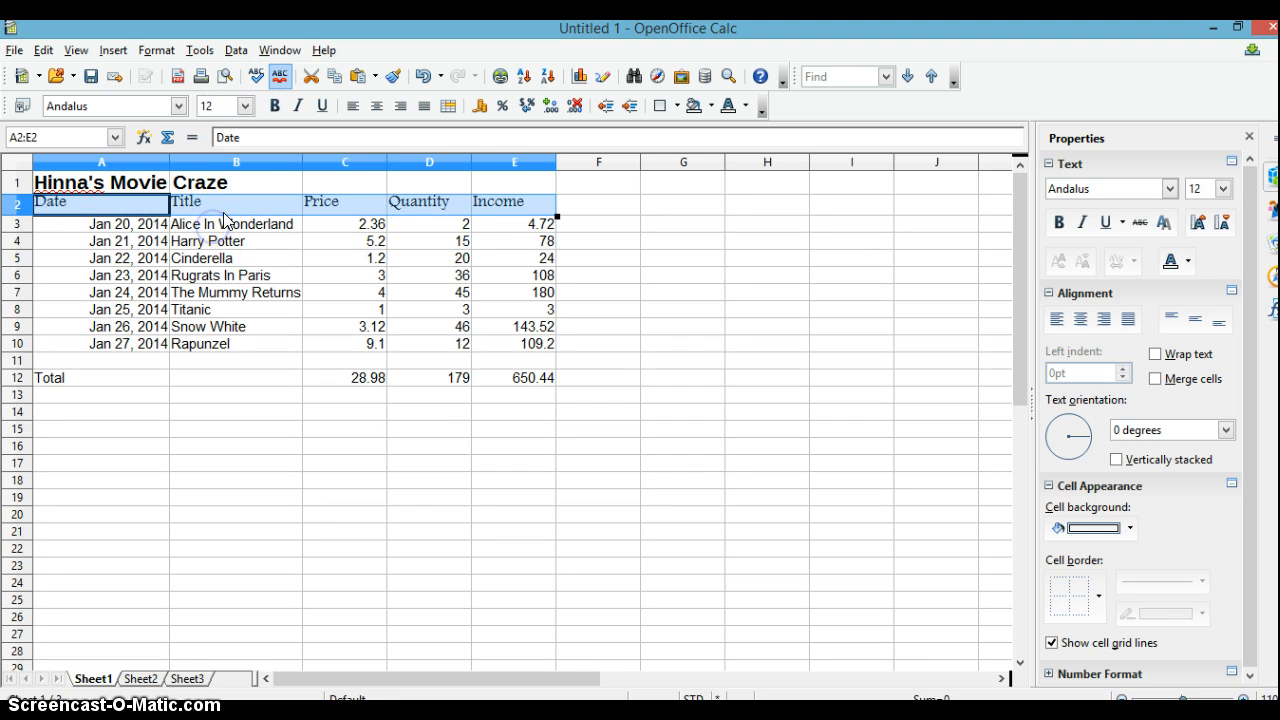
click(273, 106)
click(253, 413)
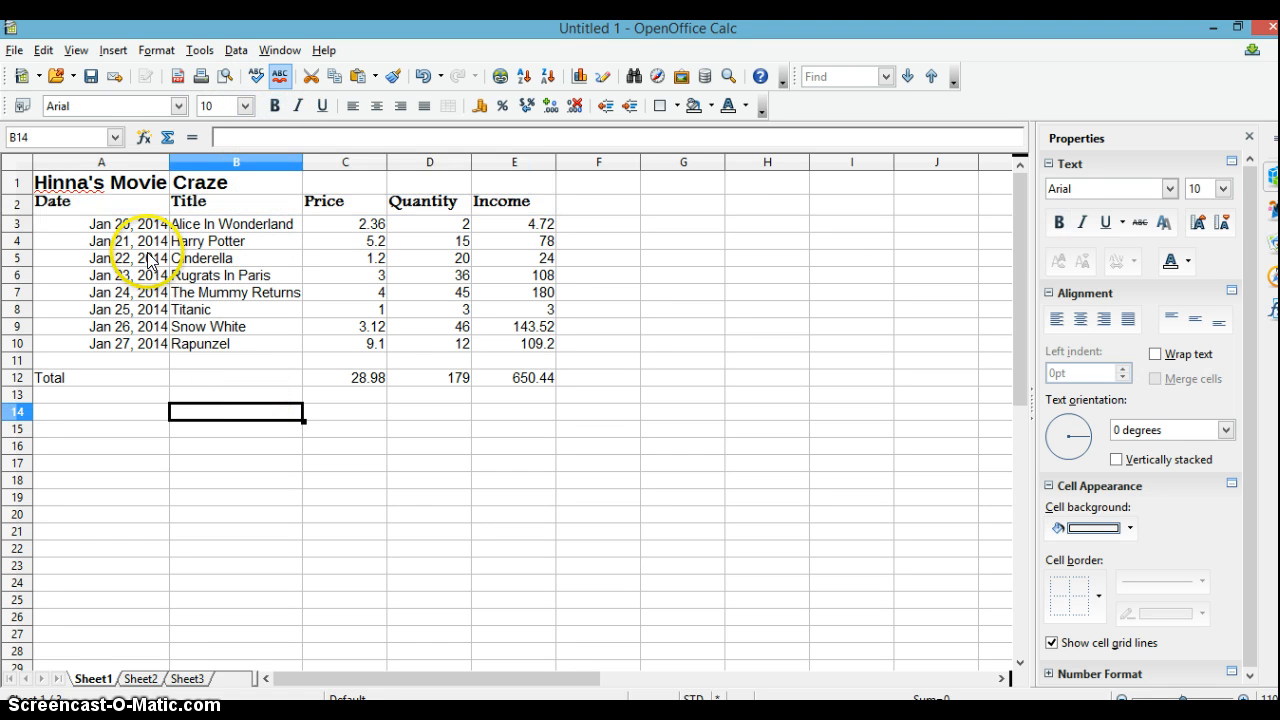
Centre the movie data and totals in A3:E12 horizontally
click(141, 186)
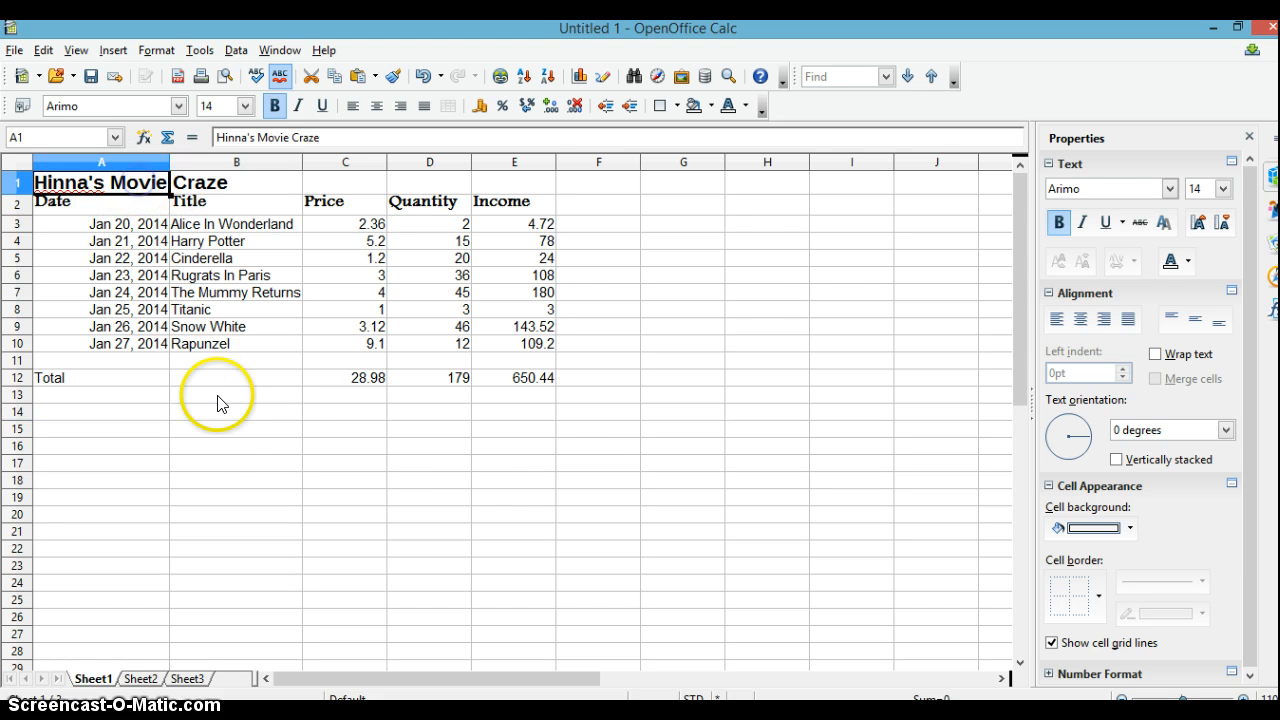
click(214, 443)
click(121, 226)
drag(121, 226, 515, 378)
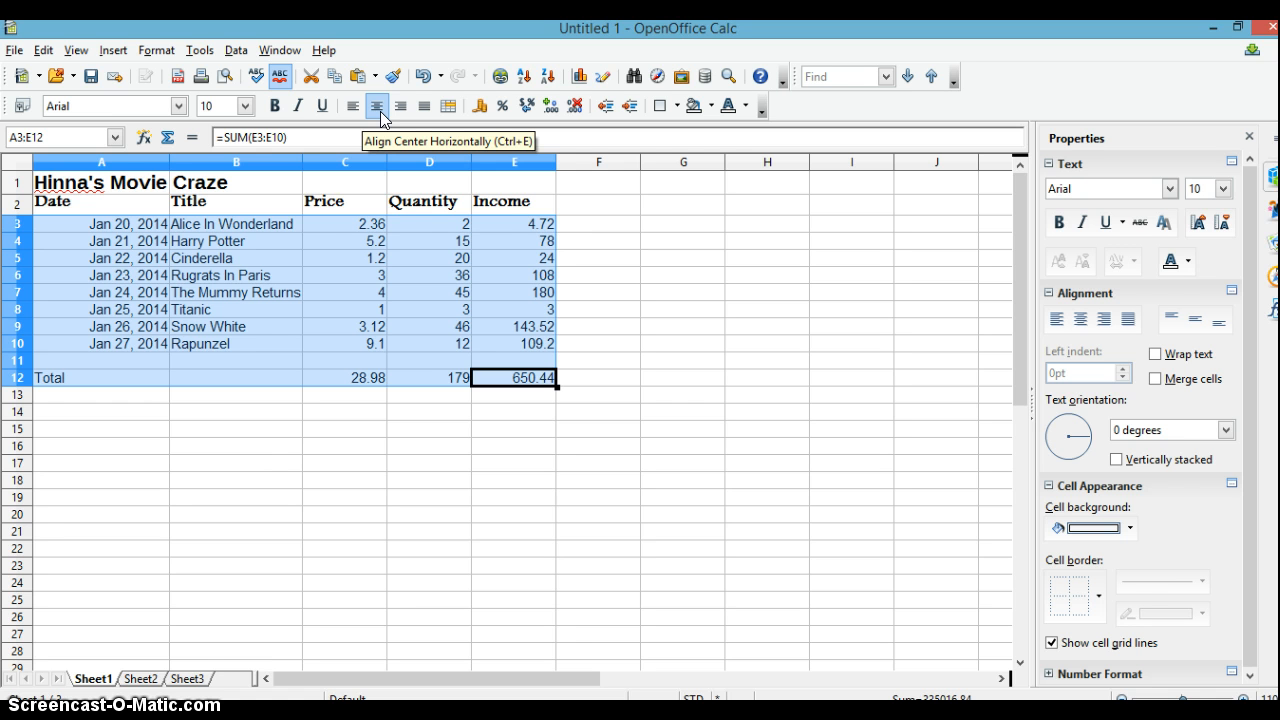
click(380, 111)
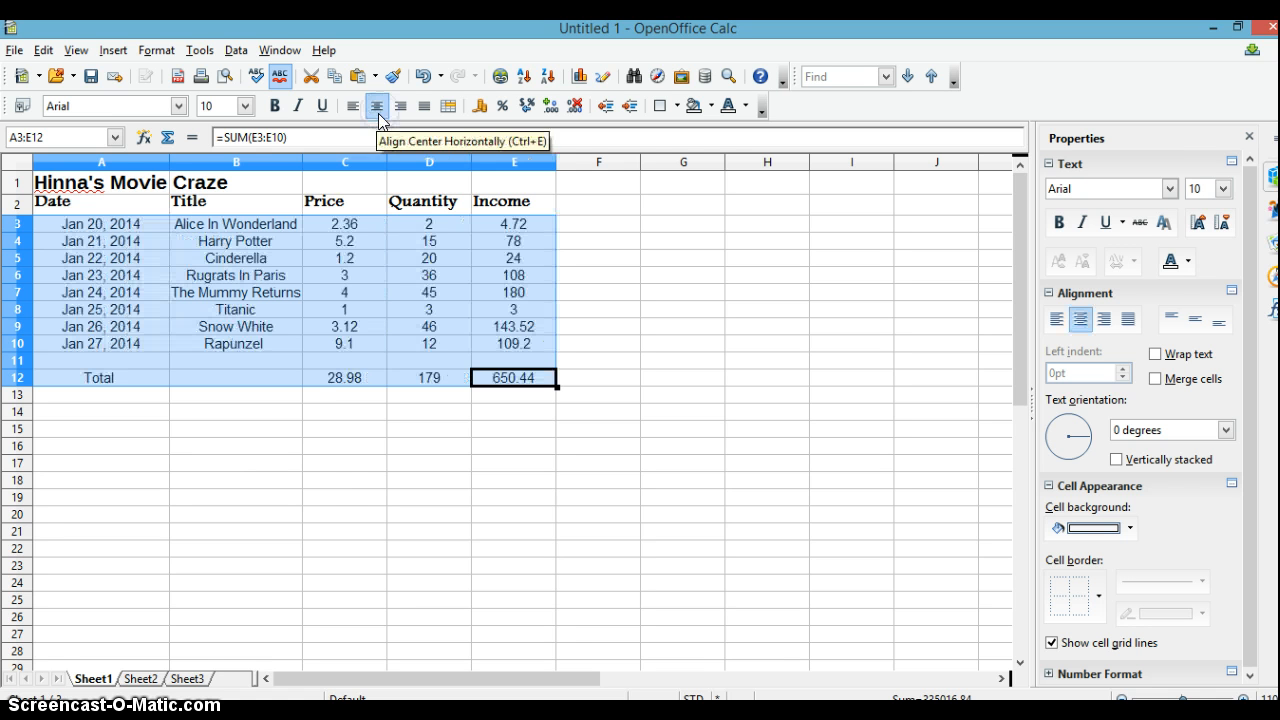
click(309, 457)
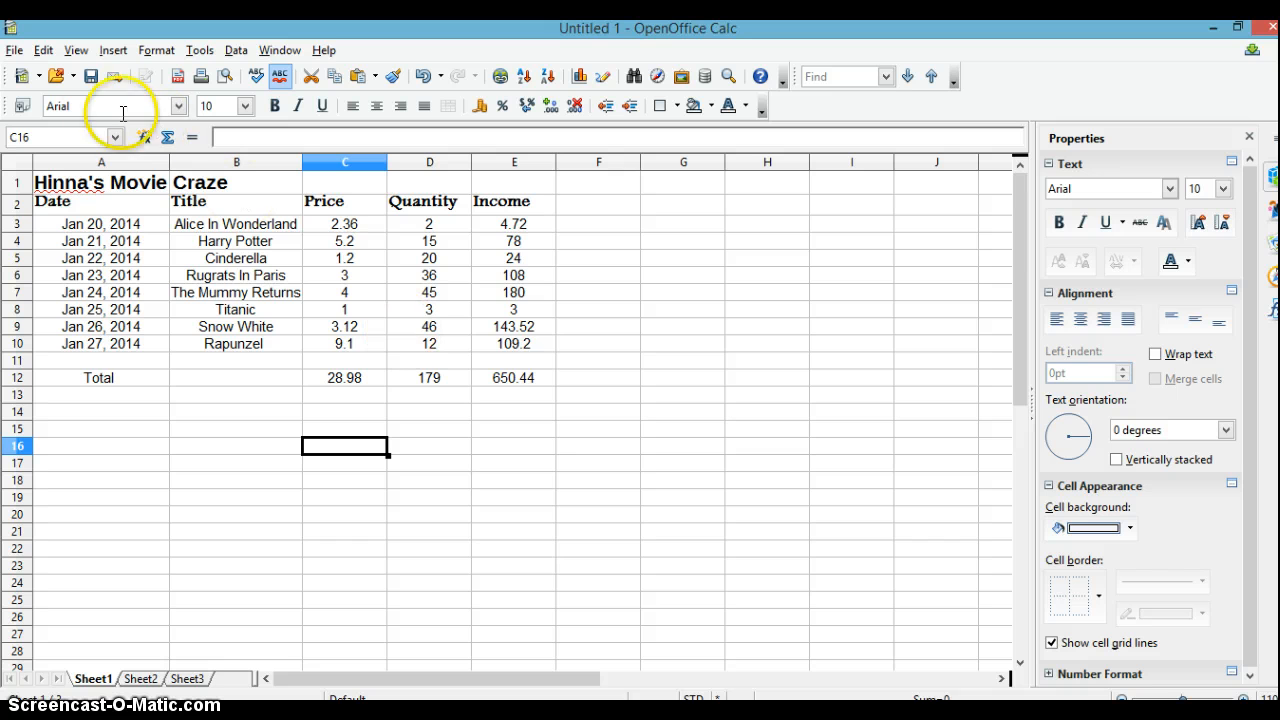
Start saving the spreadsheet under the file name HK, keeping the ODF Spreadsheet (.ods) format
click(94, 80)
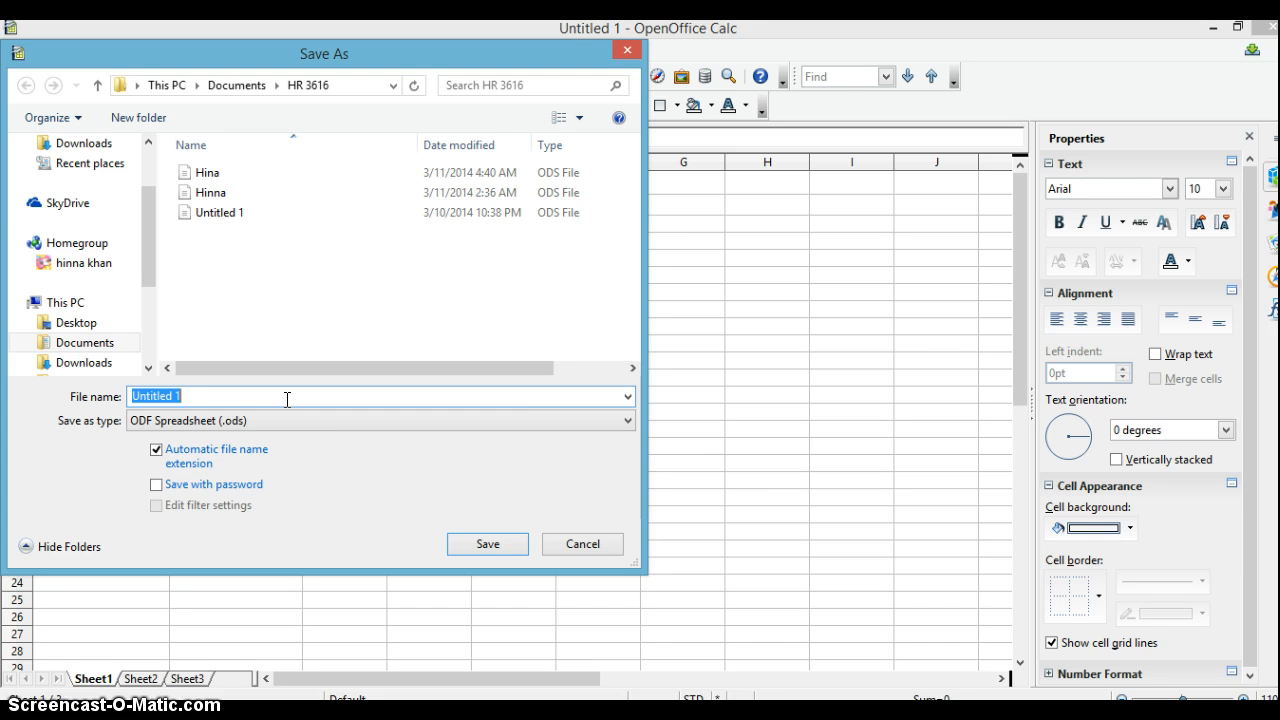
text(Hin)
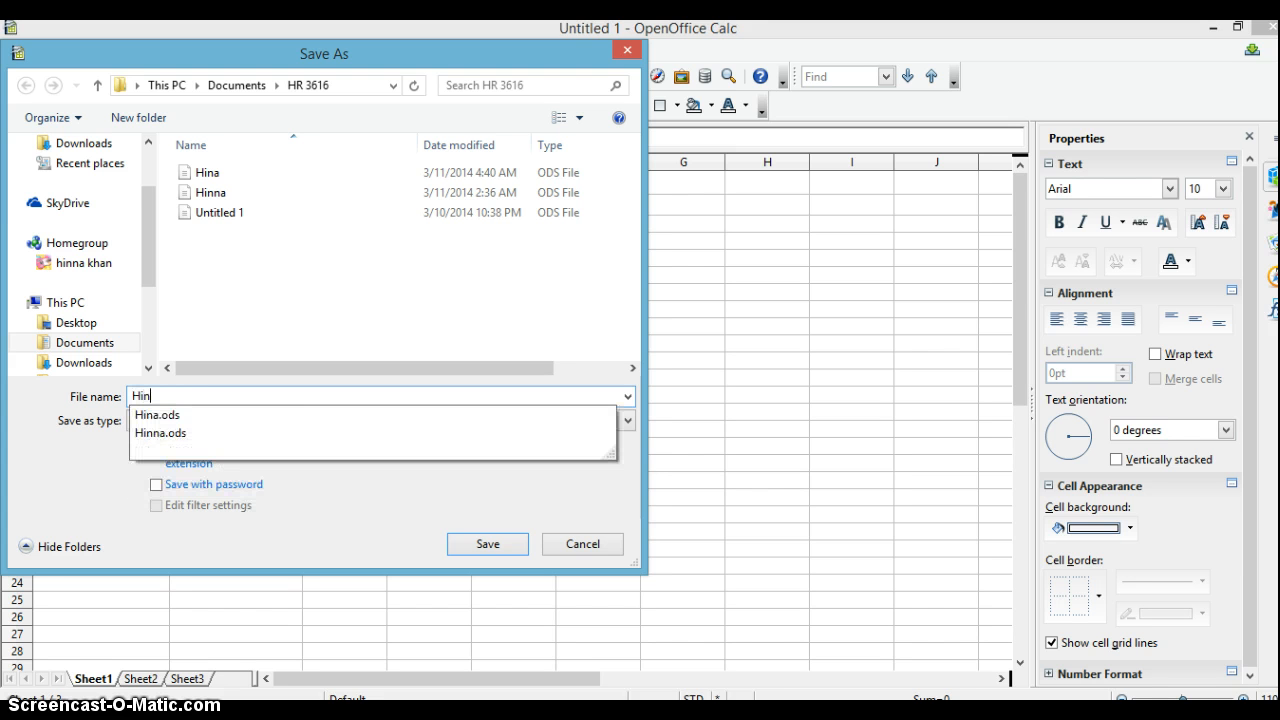
key(BackSpace)
key(BackSpace)
text(K)
click(295, 400)
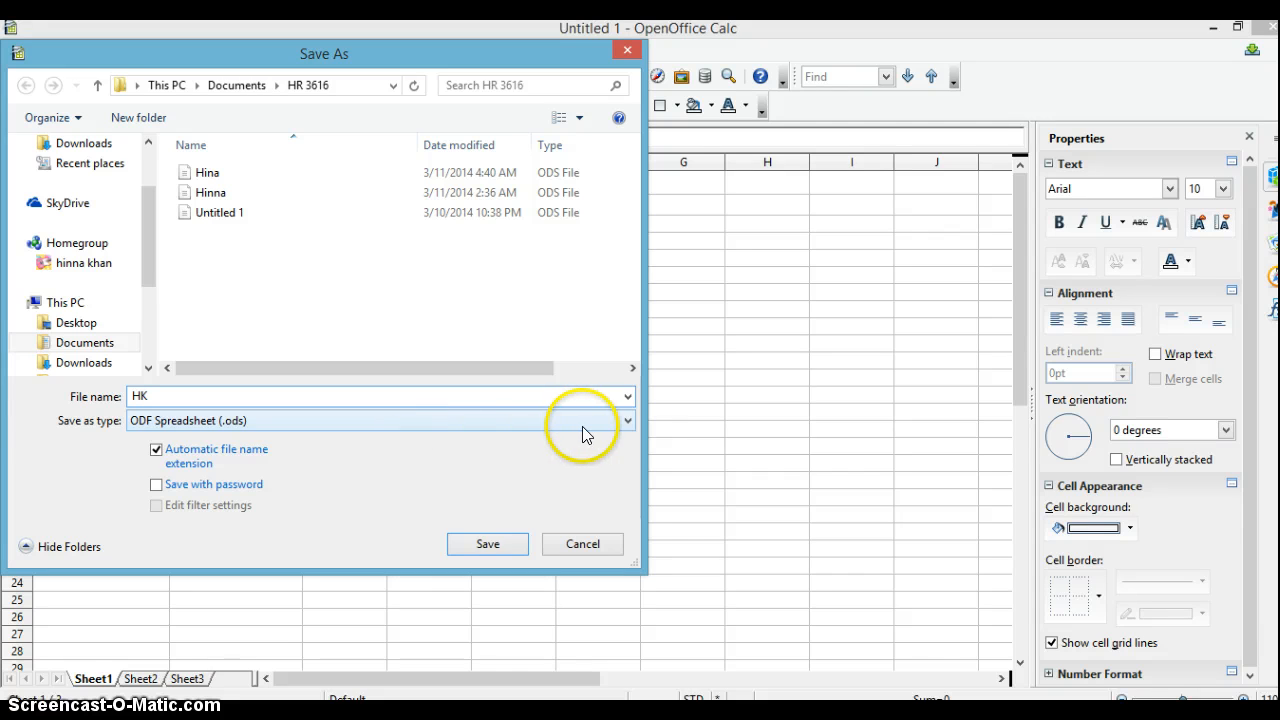
click(625, 422)
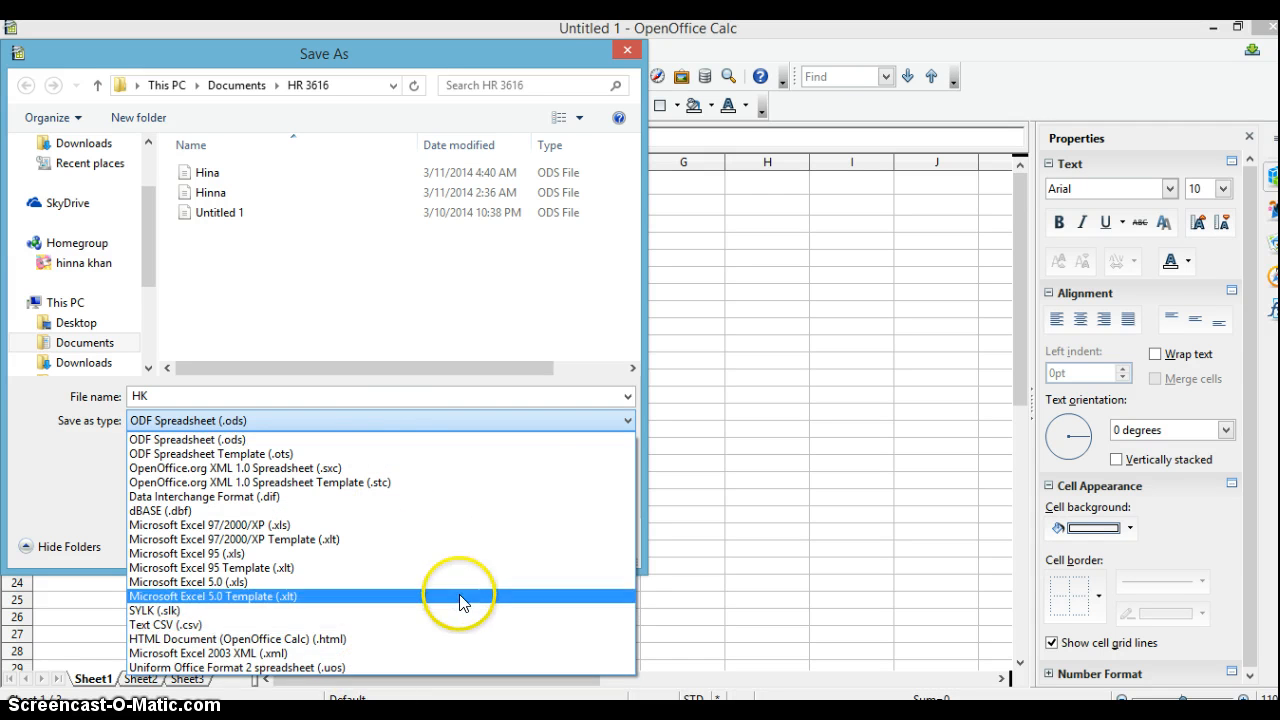
click(588, 419)
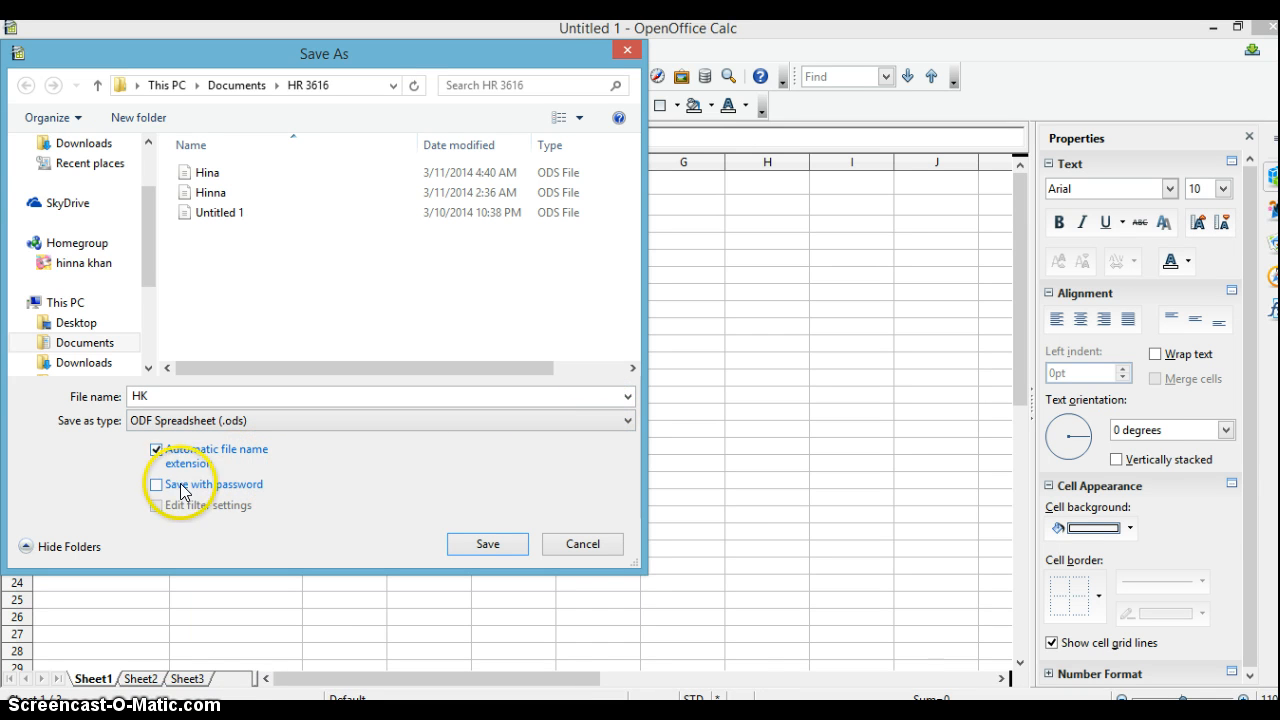
Turn on saving with a password, enter and confirm the file encryption password, and complete the save
click(157, 485)
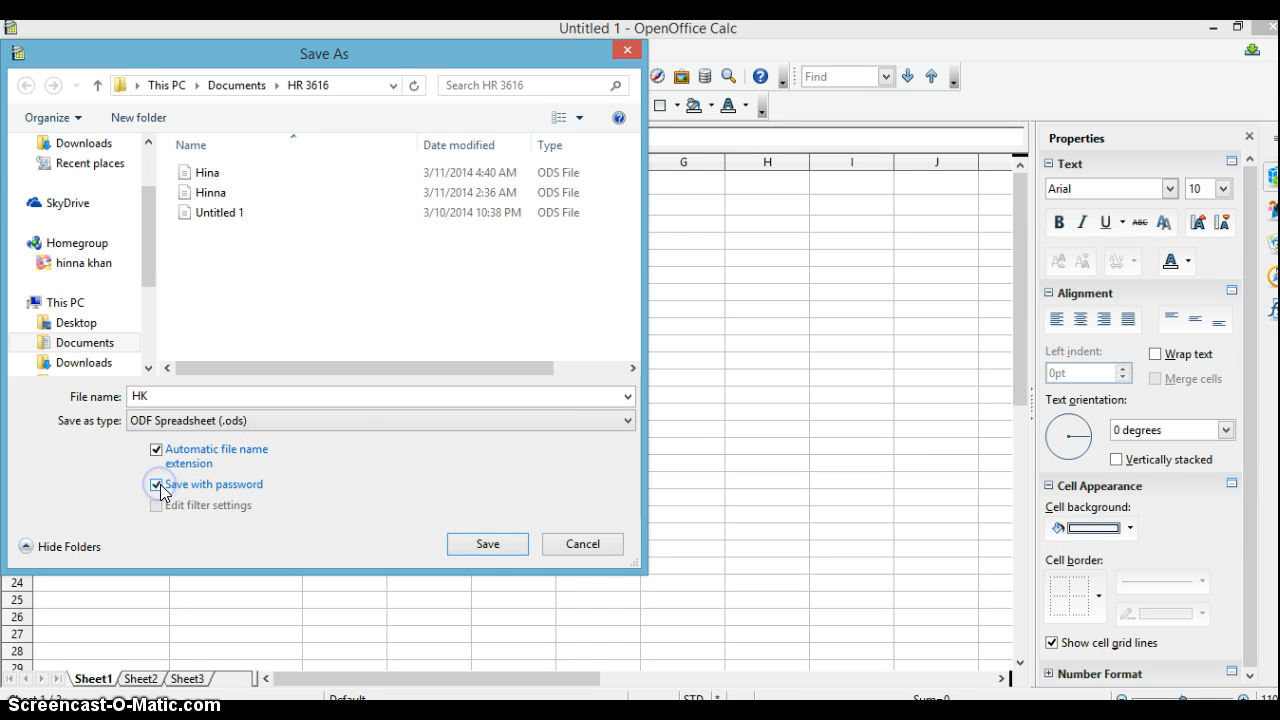
click(488, 547)
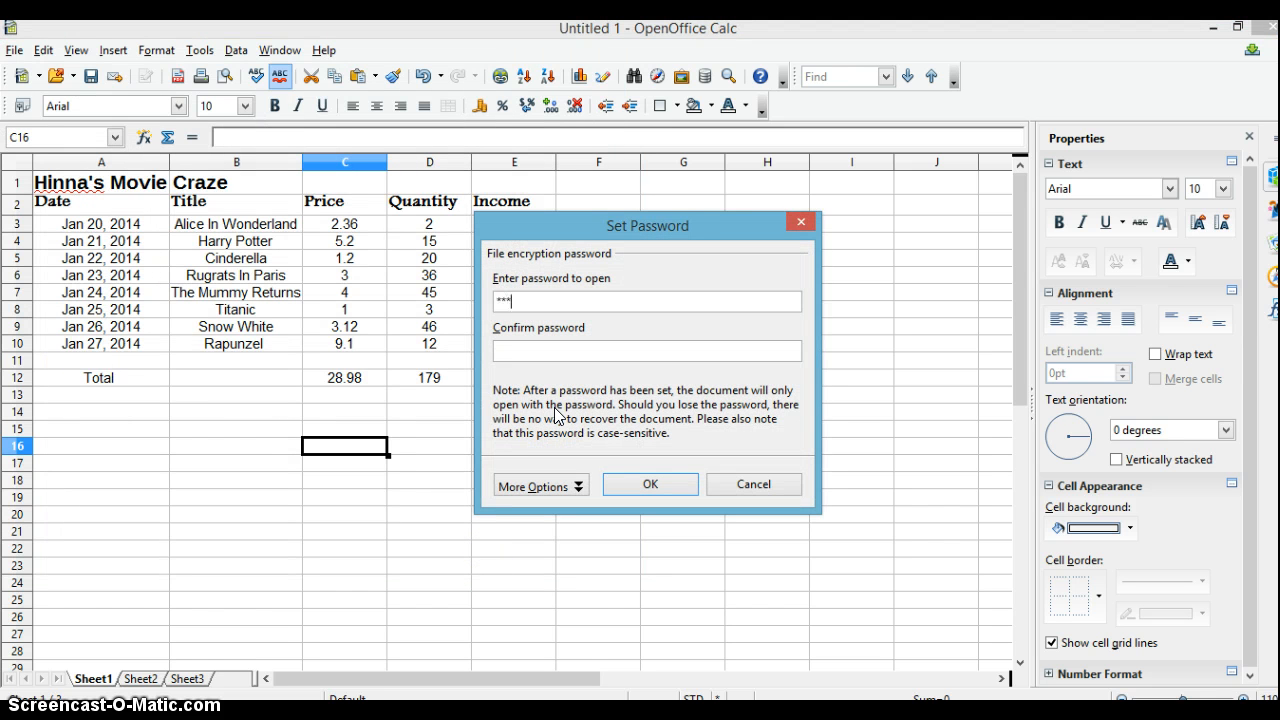
click(508, 352)
click(646, 485)
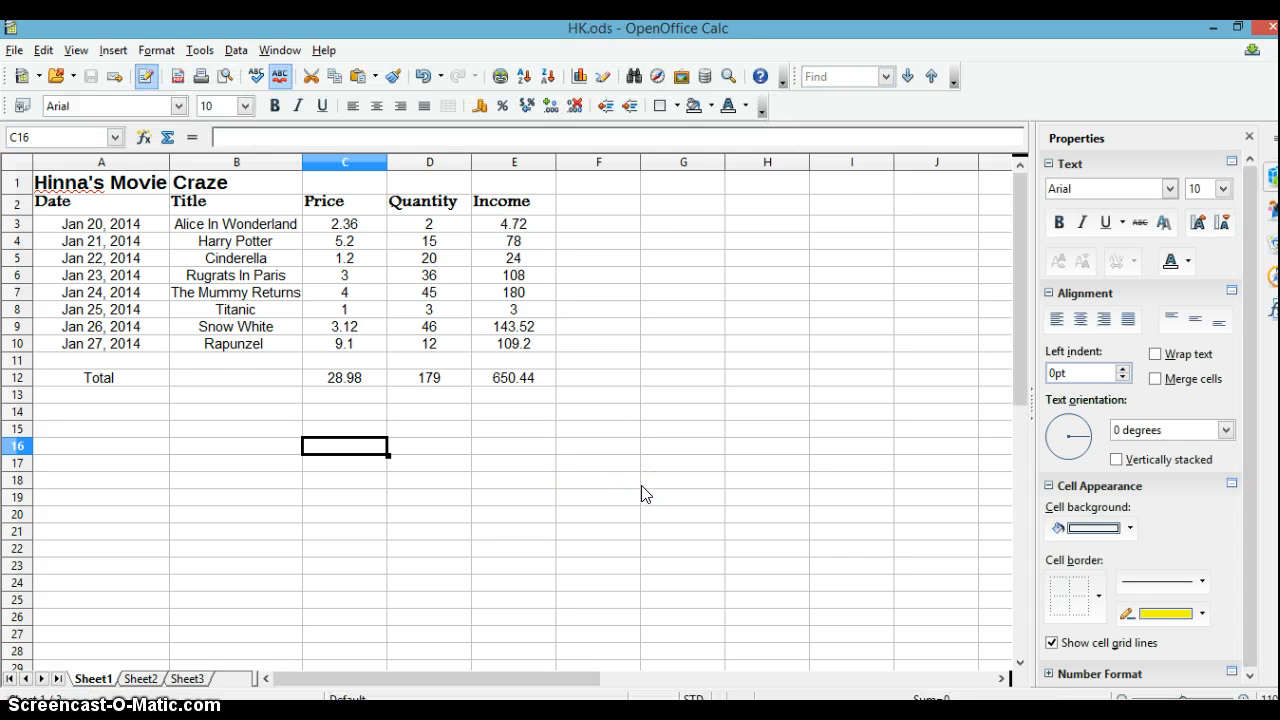
Merge cells A1:E1 and centre the spreadsheet title horizontally across them
drag(150, 183, 493, 194)
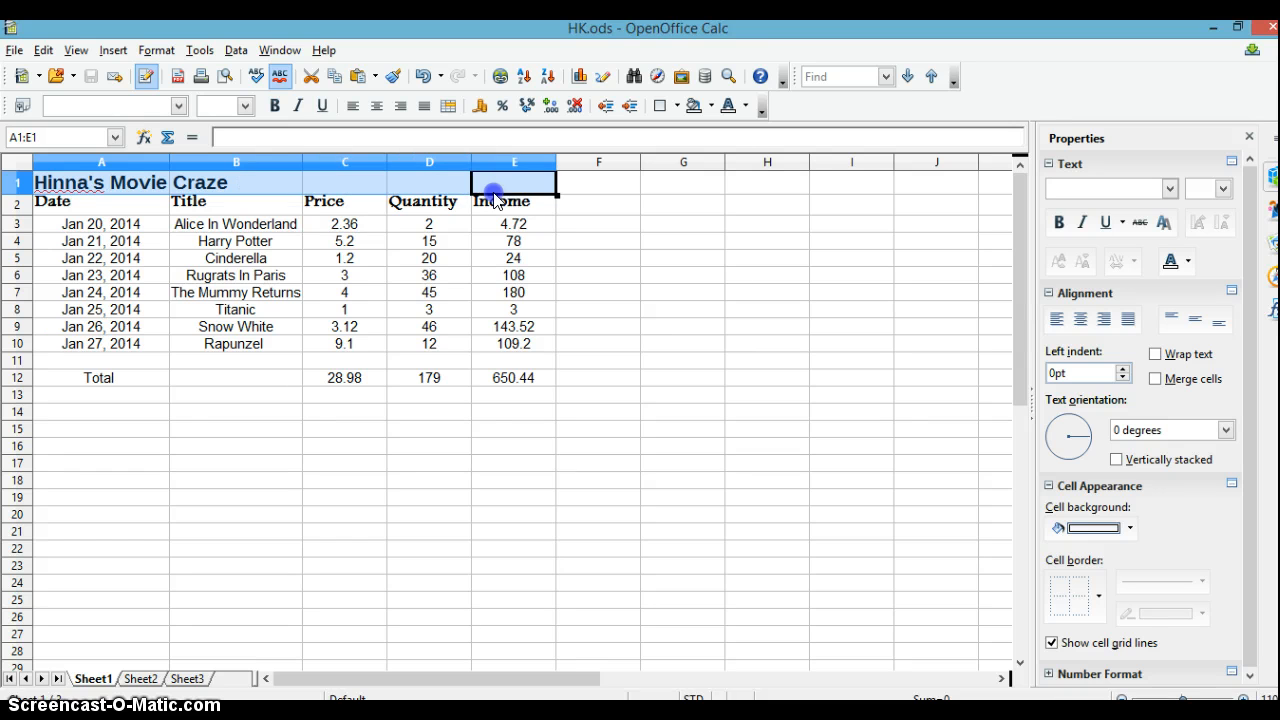
click(452, 107)
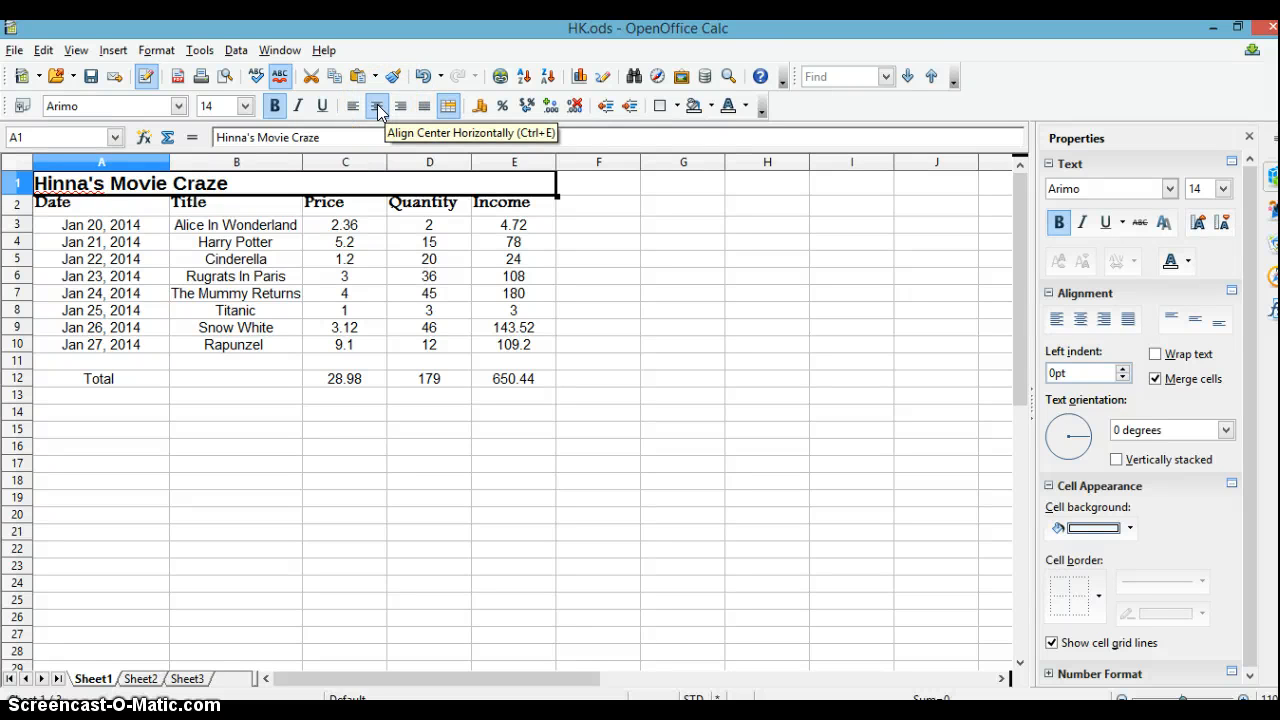
click(377, 107)
click(357, 180)
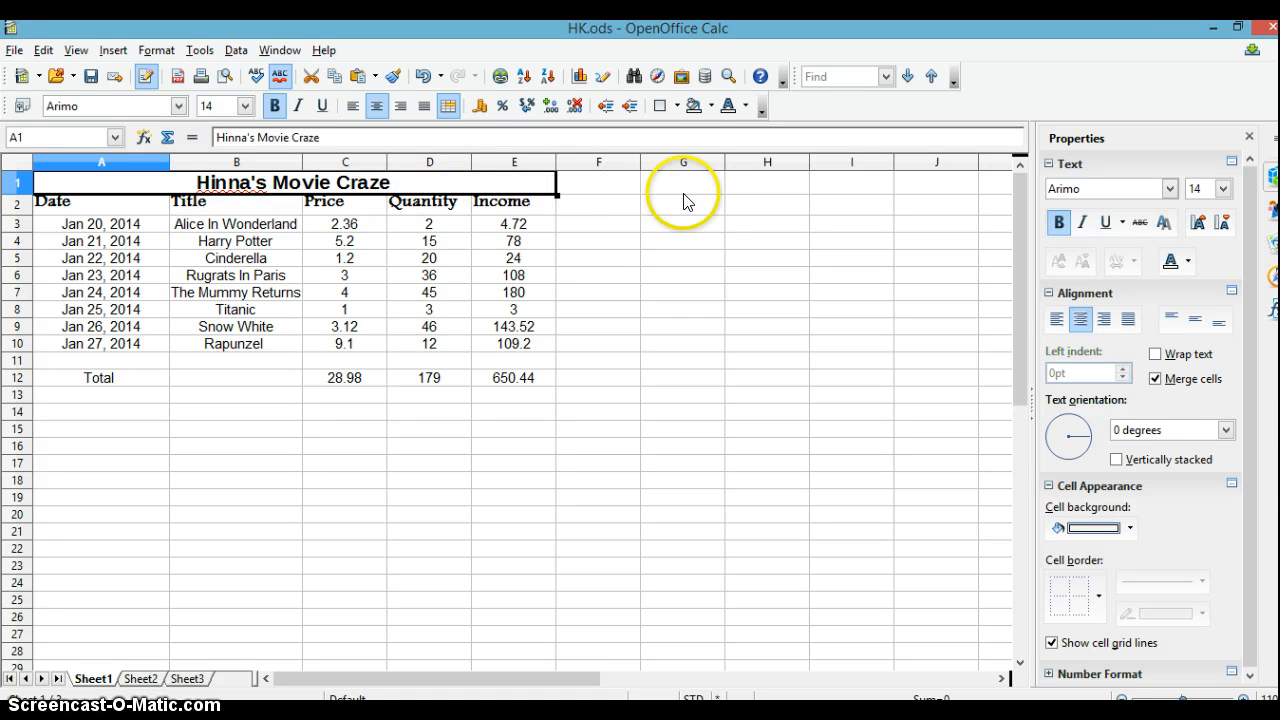
Set the font colour of the merged title in row 1 to purple
click(746, 108)
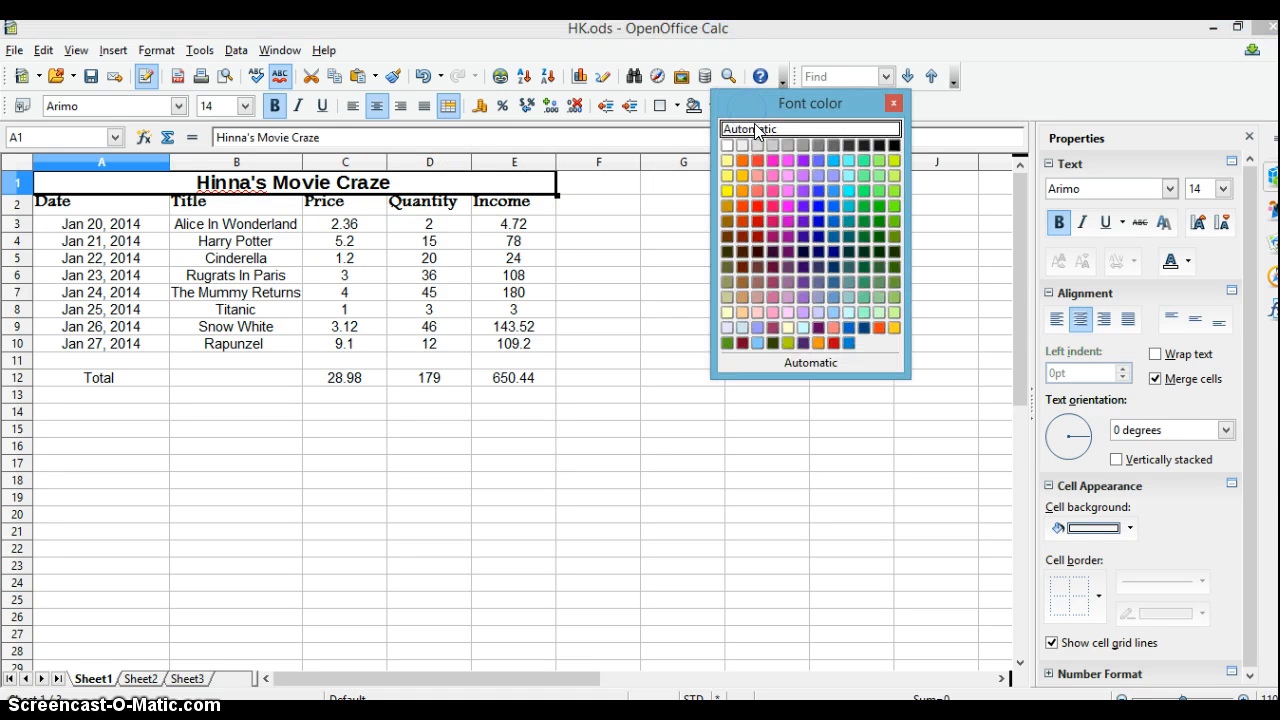
click(806, 161)
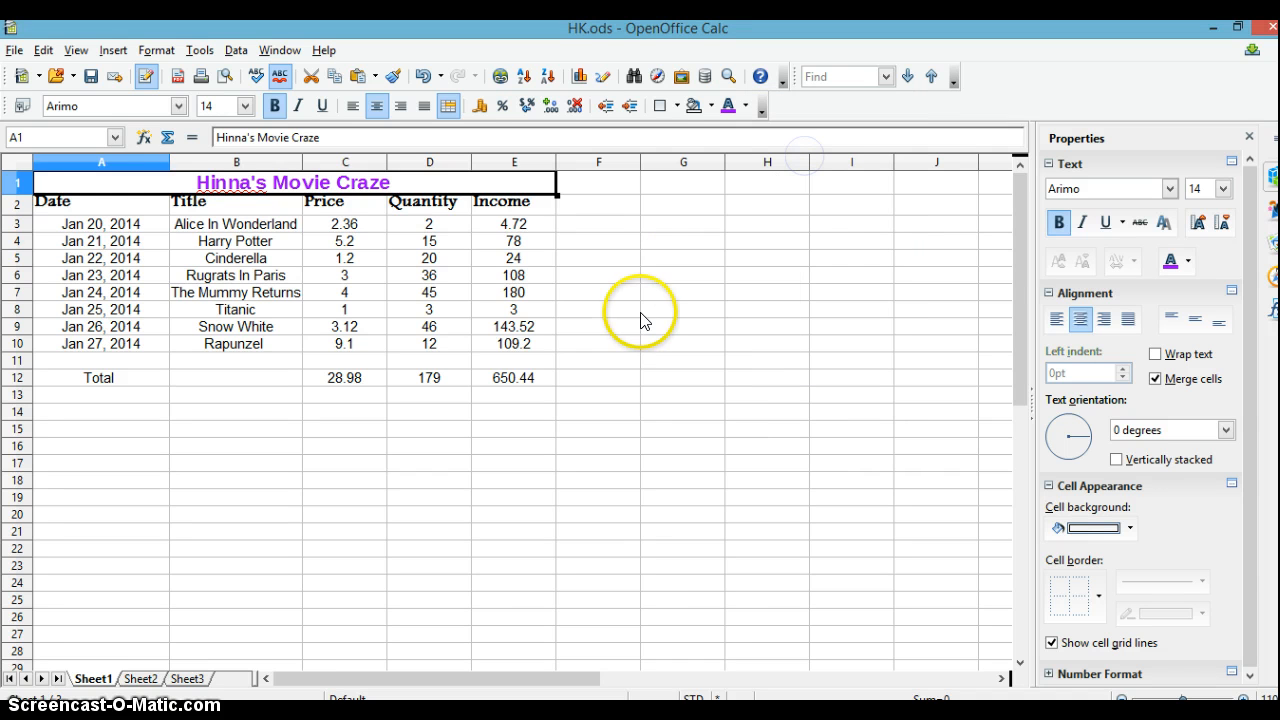
click(600, 377)
Set the font colour of the column headings in A2:E2 to pinkish red
drag(108, 205, 502, 205)
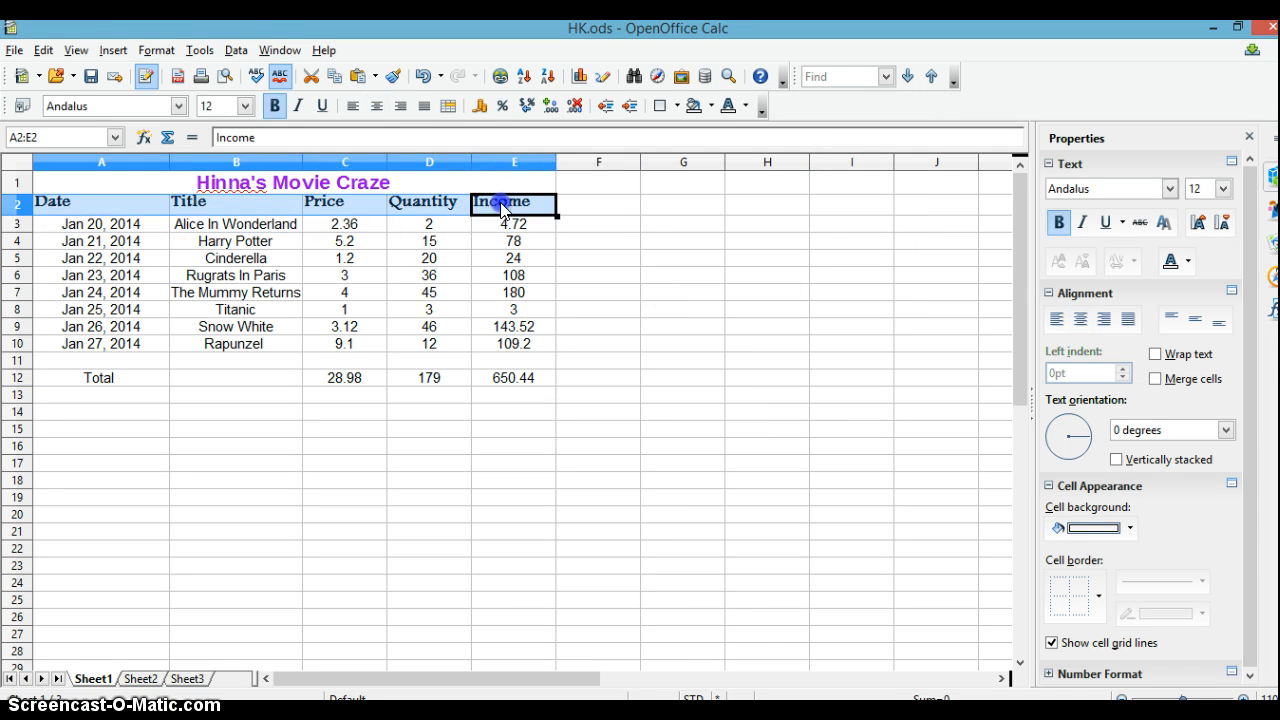
click(746, 107)
click(783, 192)
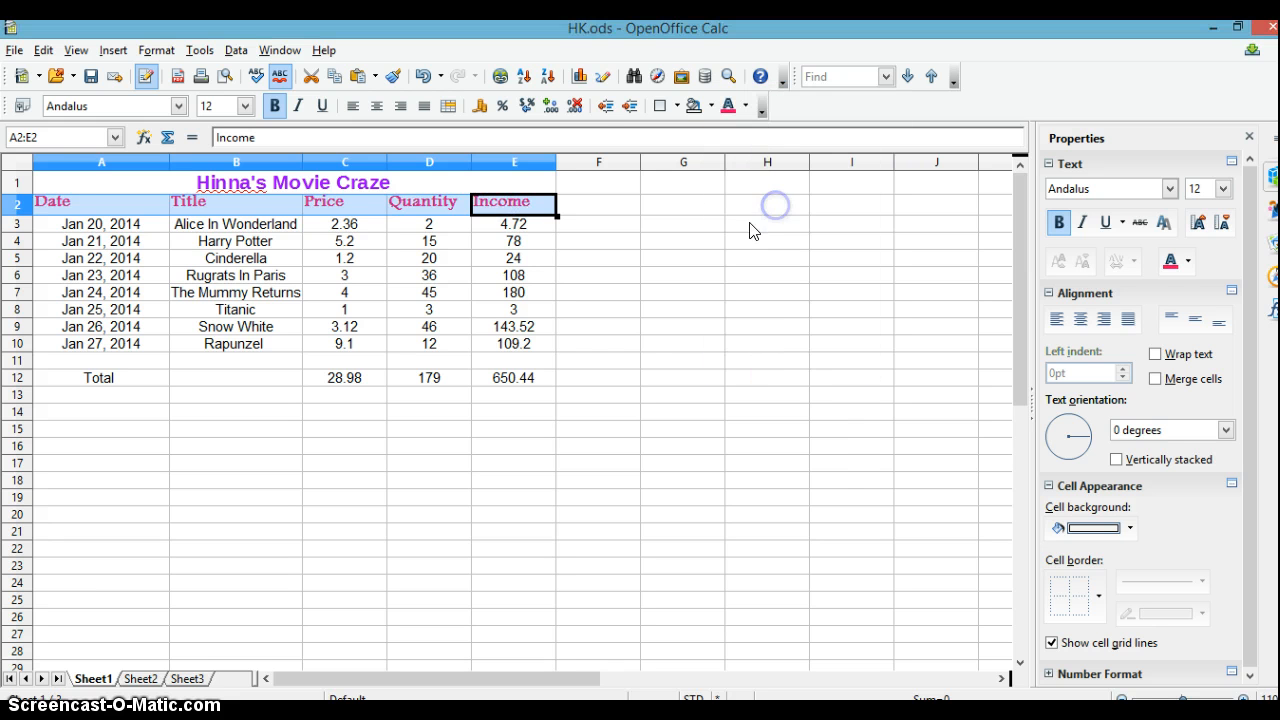
click(620, 360)
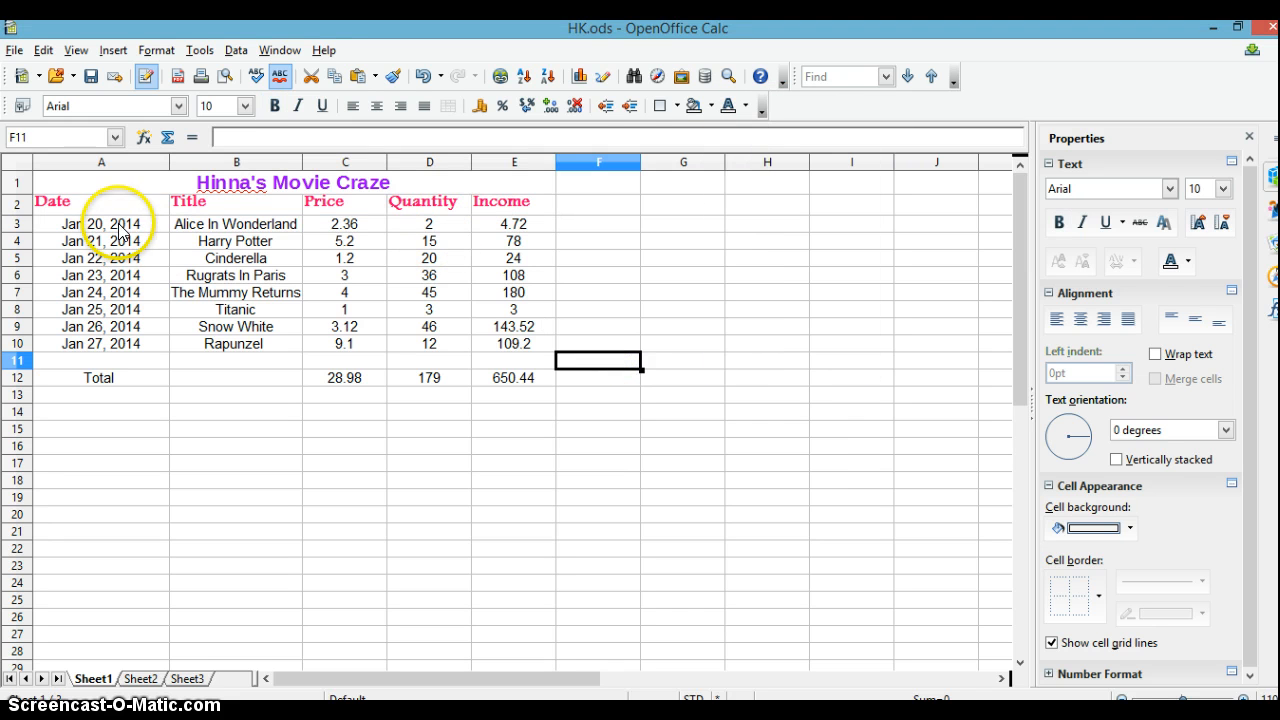
Set the font colour of the movie data and totals in A3:E13 to dark blue
drag(110, 226, 520, 397)
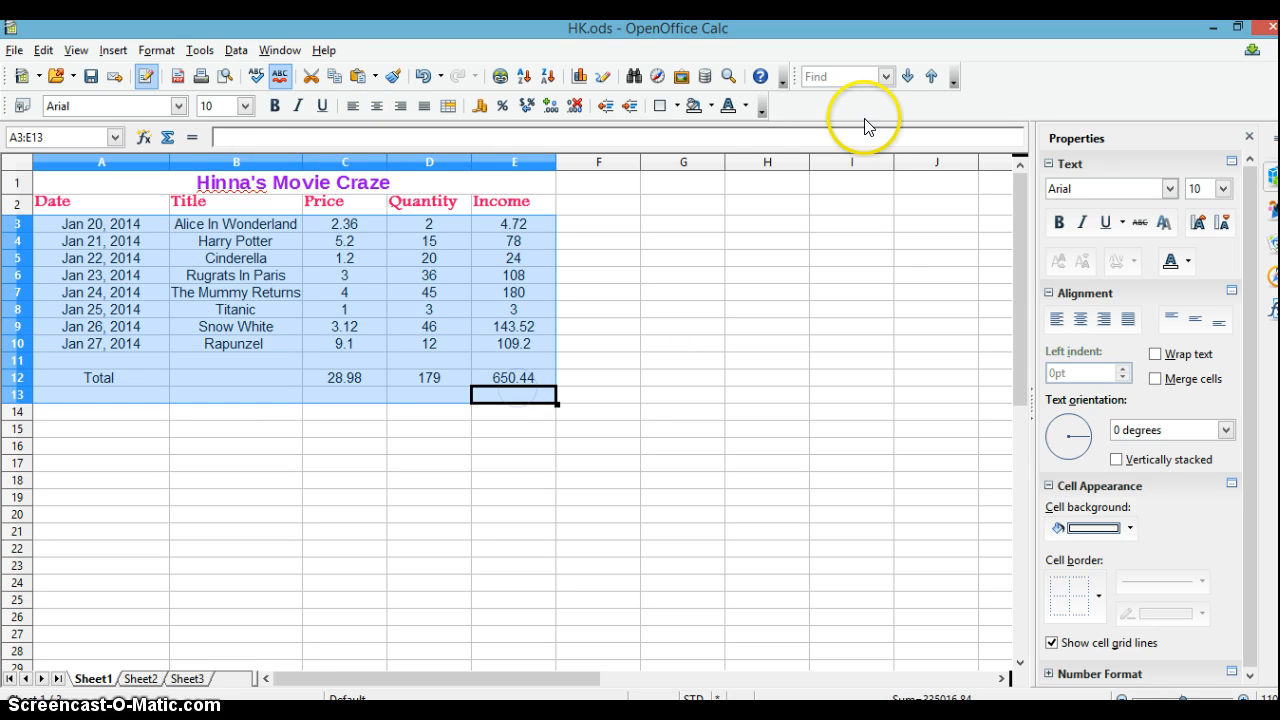
click(748, 106)
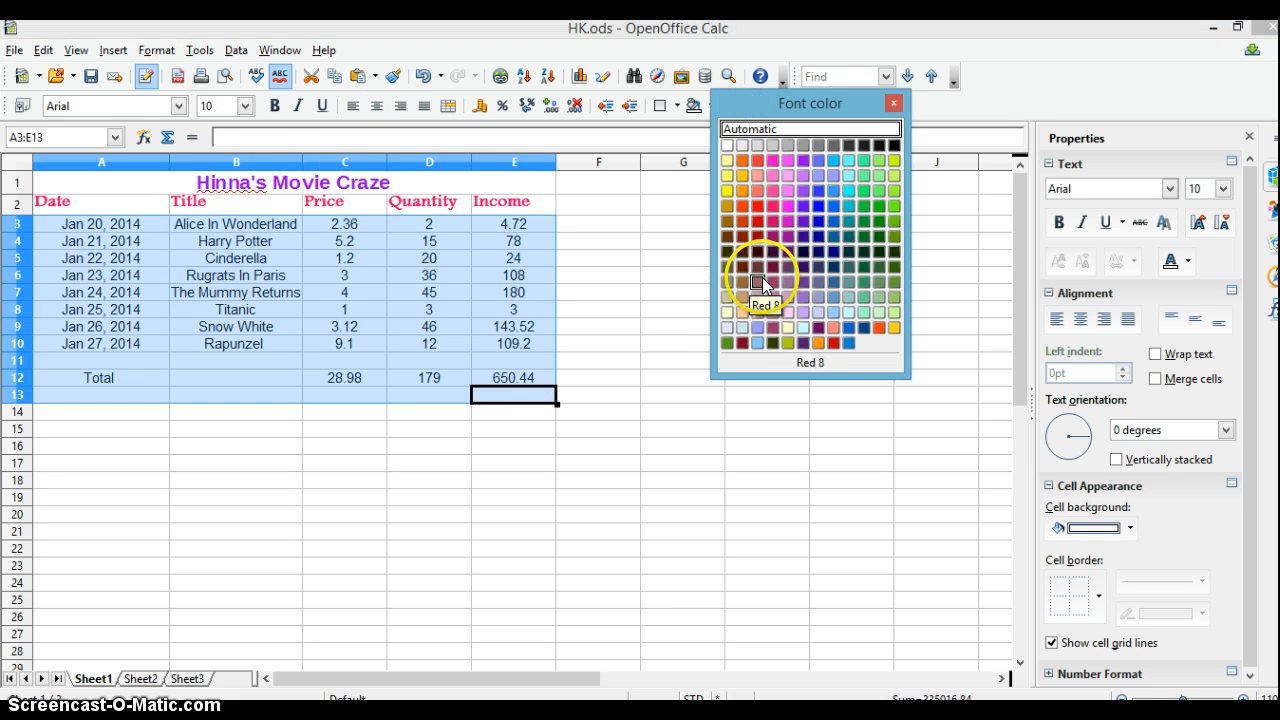
click(822, 255)
click(735, 308)
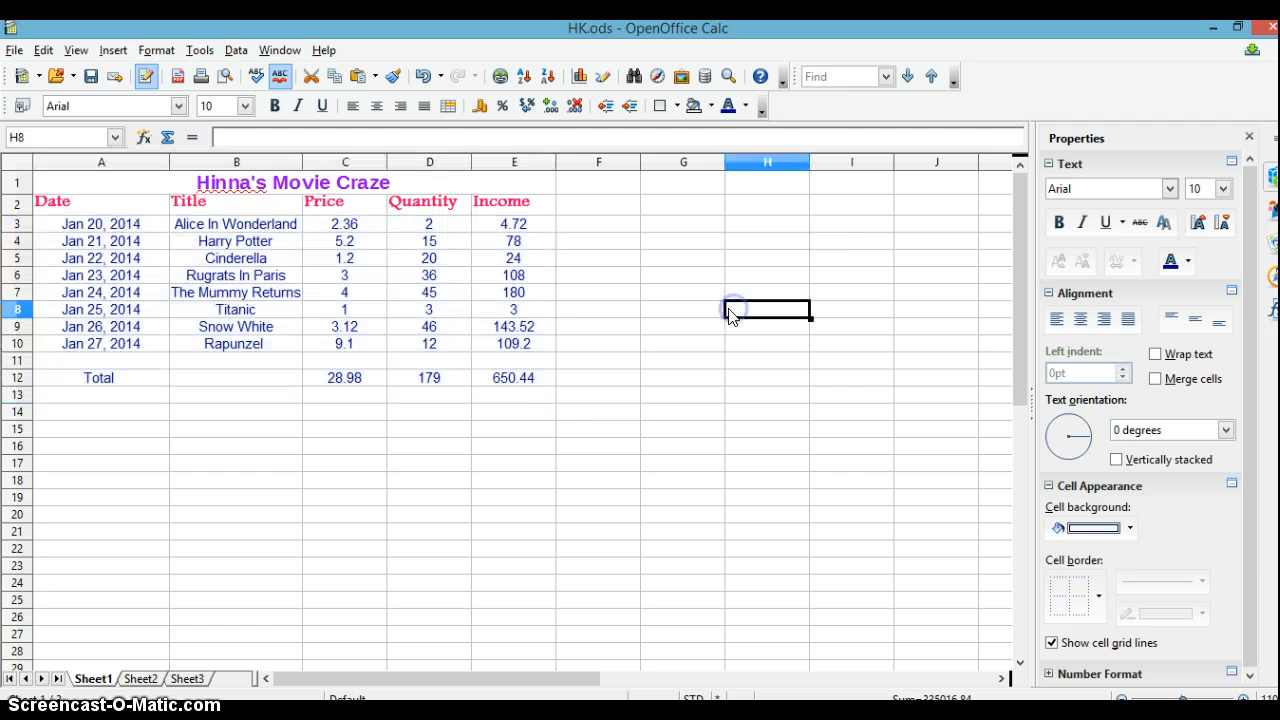
Save the spreadsheet, check its page layout in the print preview, and return to the sheet
click(90, 76)
click(14, 50)
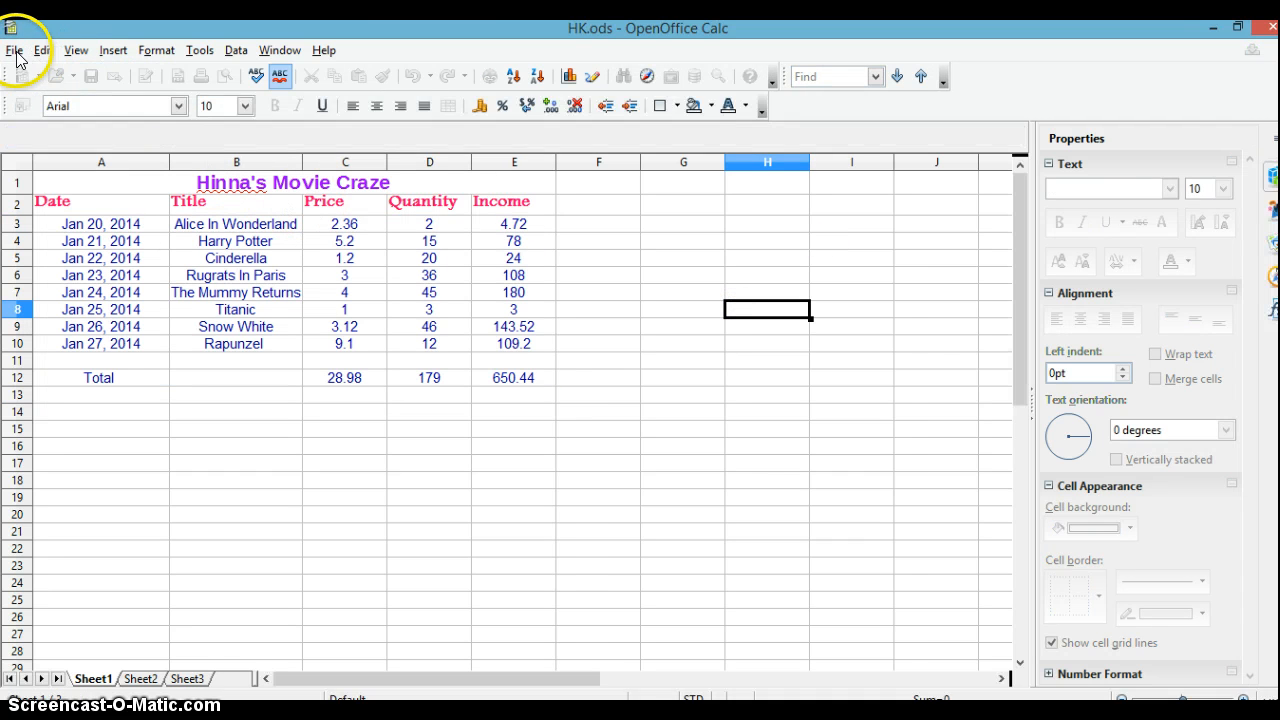
click(92, 485)
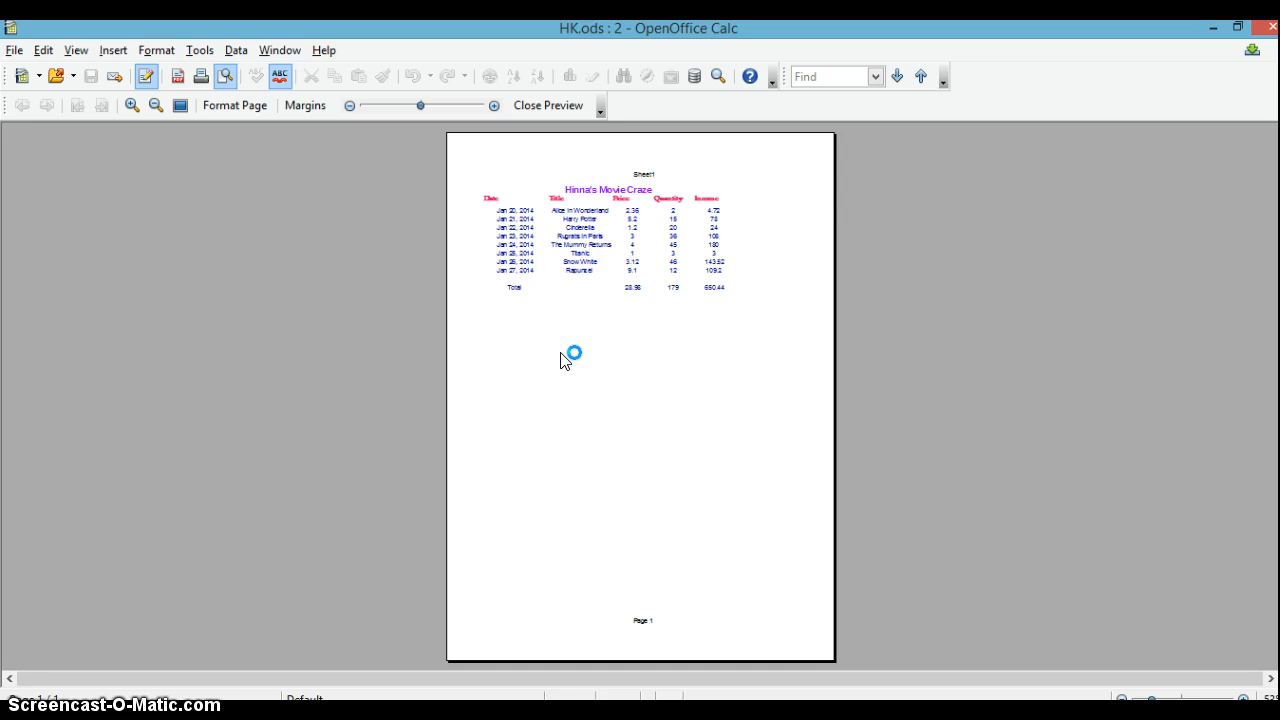
click(534, 105)
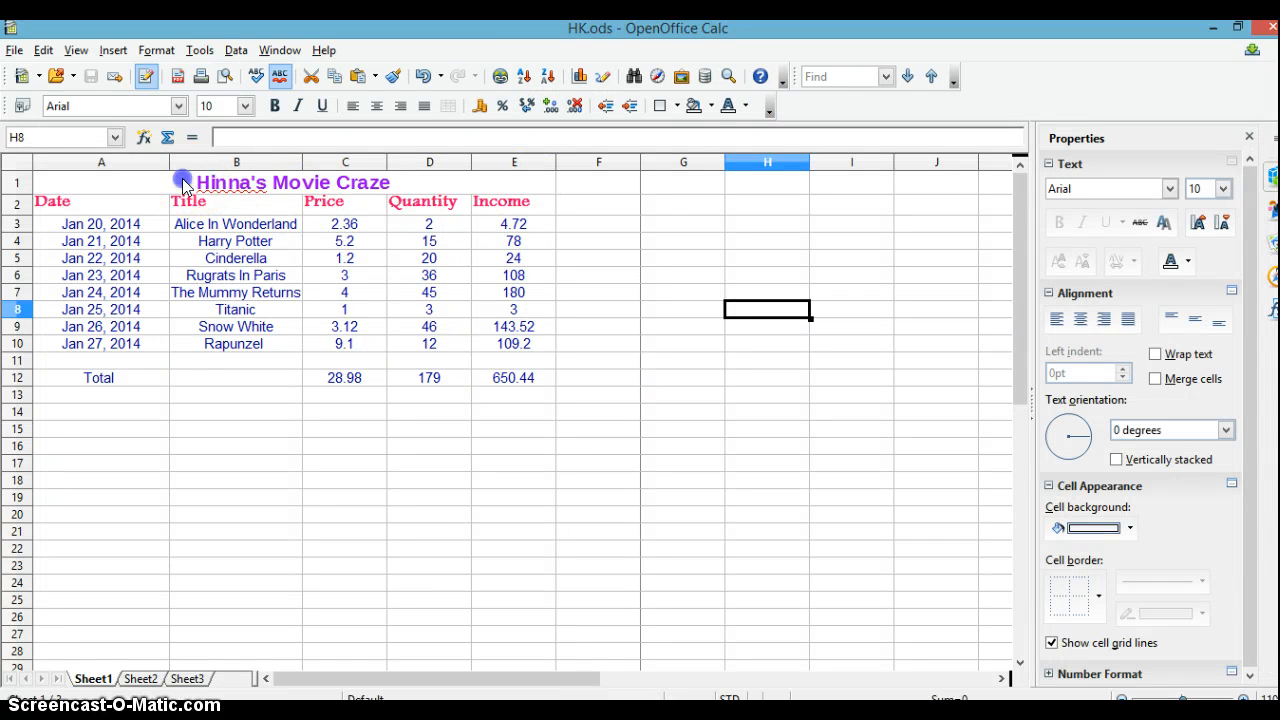
Apply borders around and between all cells of the table in A1:E12
mouse_move(182, 178)
mouse_down()
mouse_move(449, 354)
mouse_move(524, 375)
mouse_move(205, 180)
mouse_up()
click(522, 376)
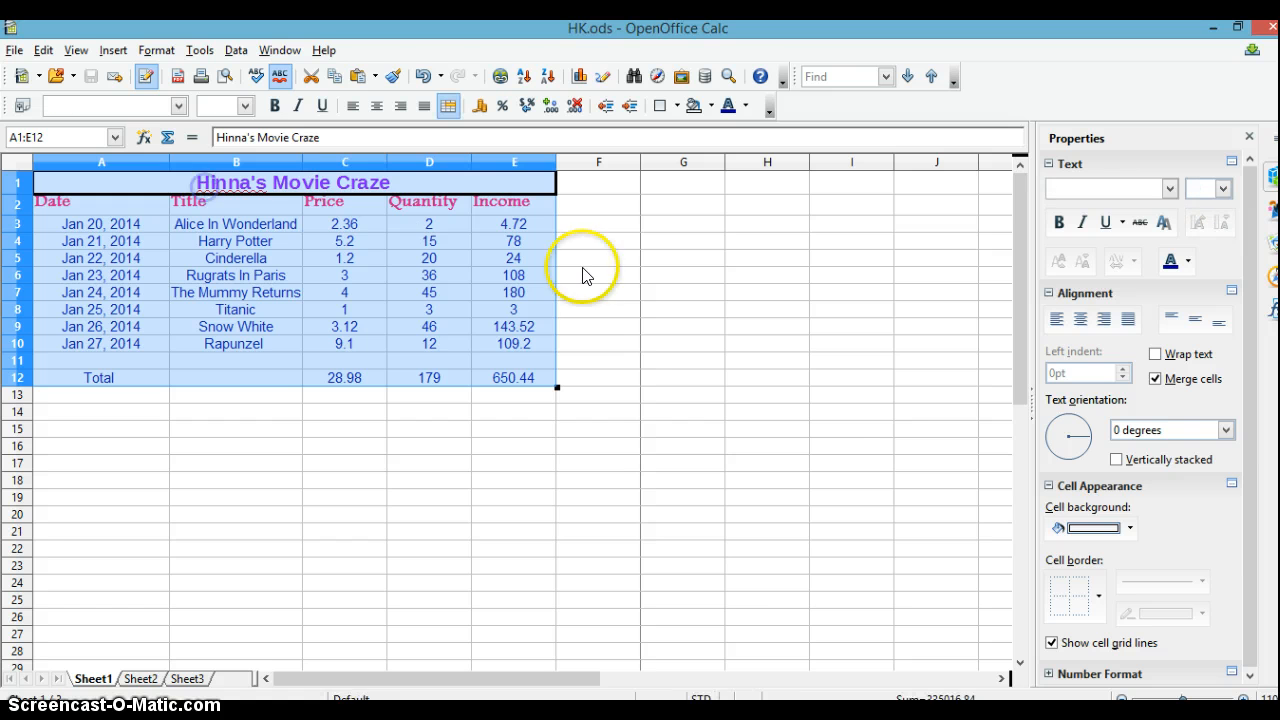
click(1098, 592)
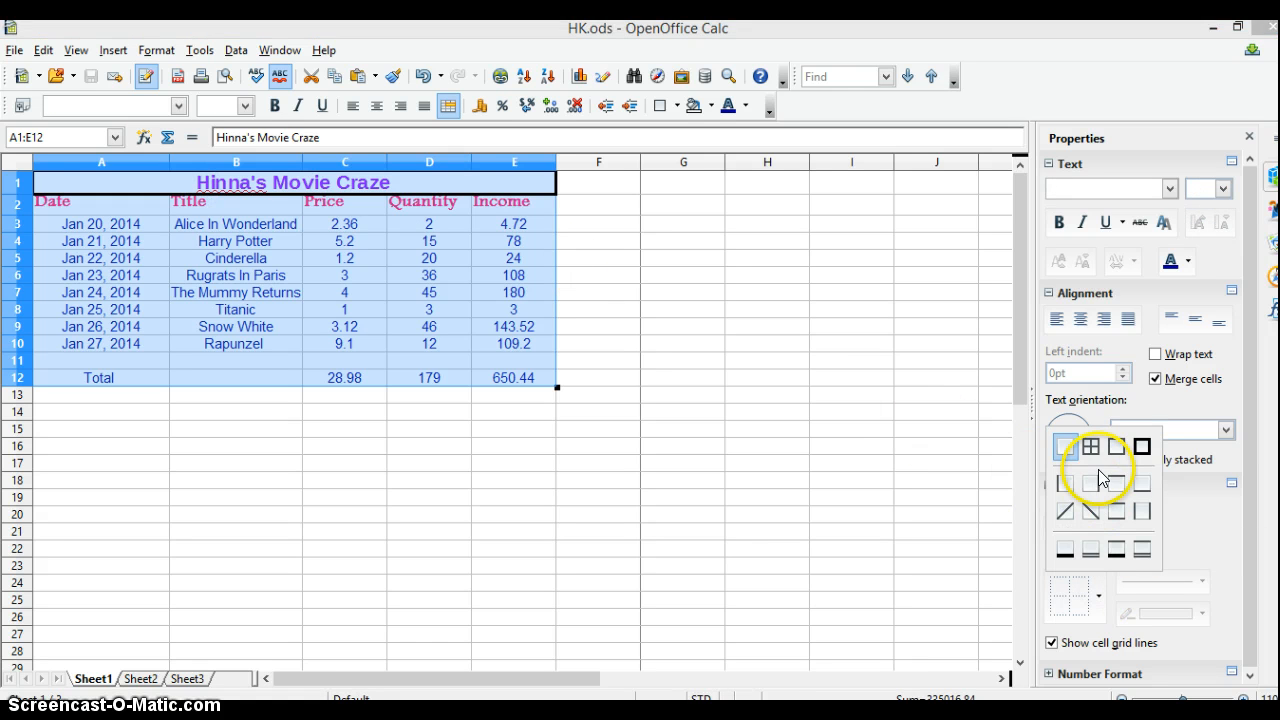
click(1096, 451)
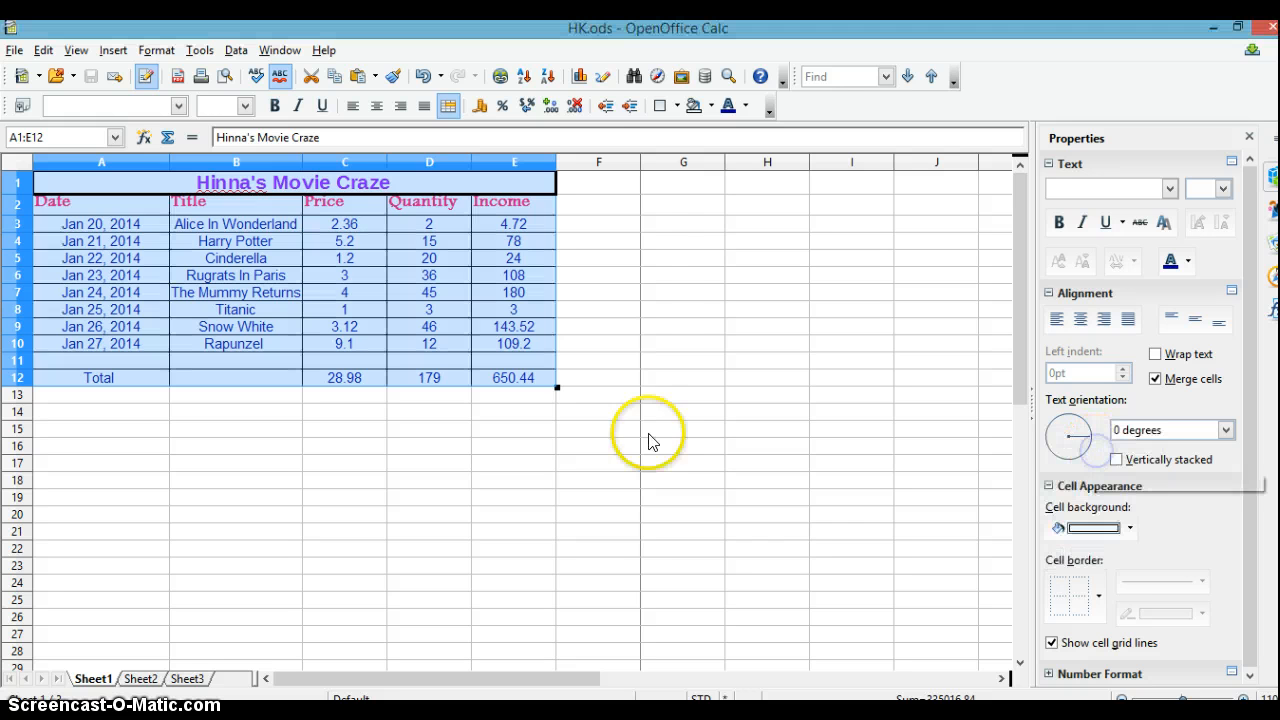
click(612, 445)
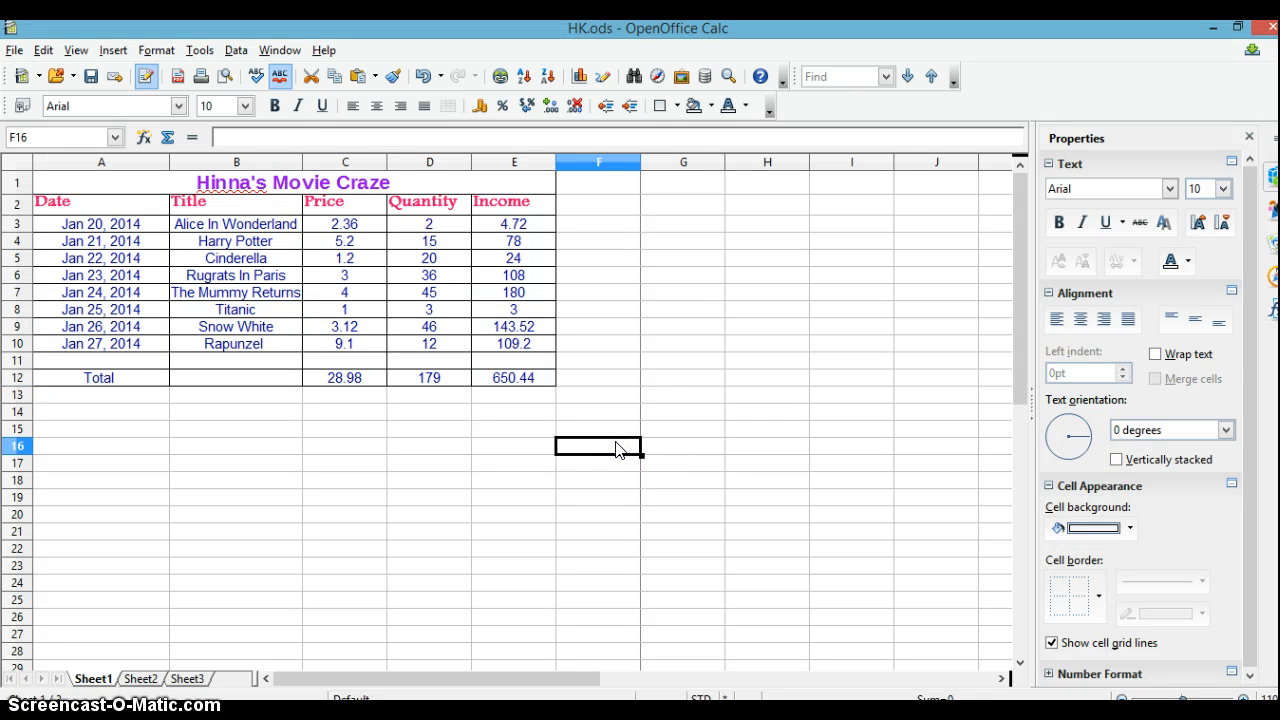